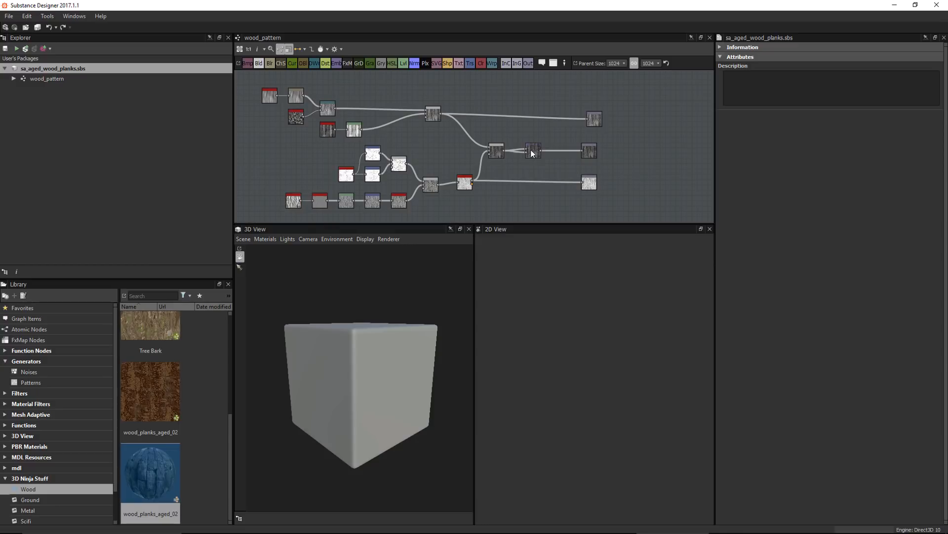
Create an empty Substance graph named planks in the sa_aged_wood_planks.sbs package
{"action": "mouse_move", "coordinate": [533, 153]}
{"action": "right_click", "coordinate": [54, 71]}
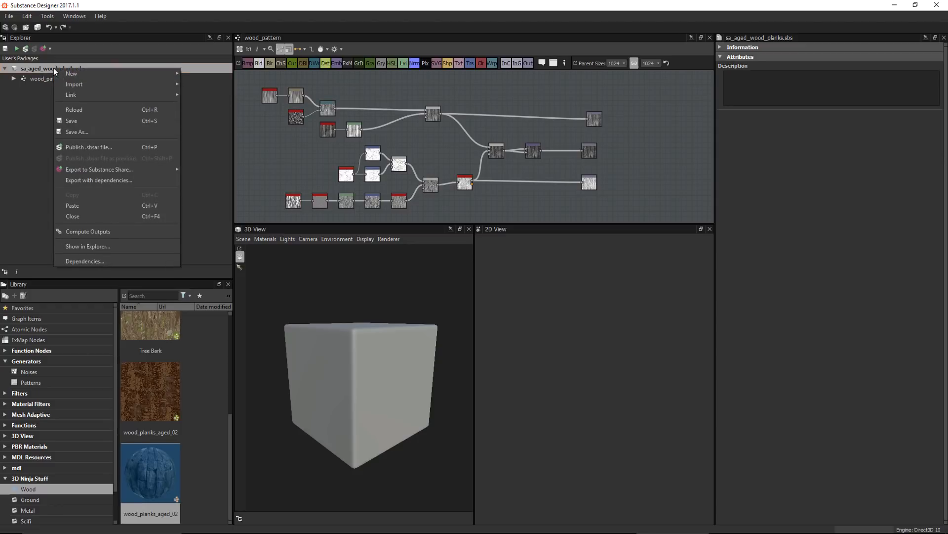
{"action": "mouse_move", "coordinate": [148, 74]}
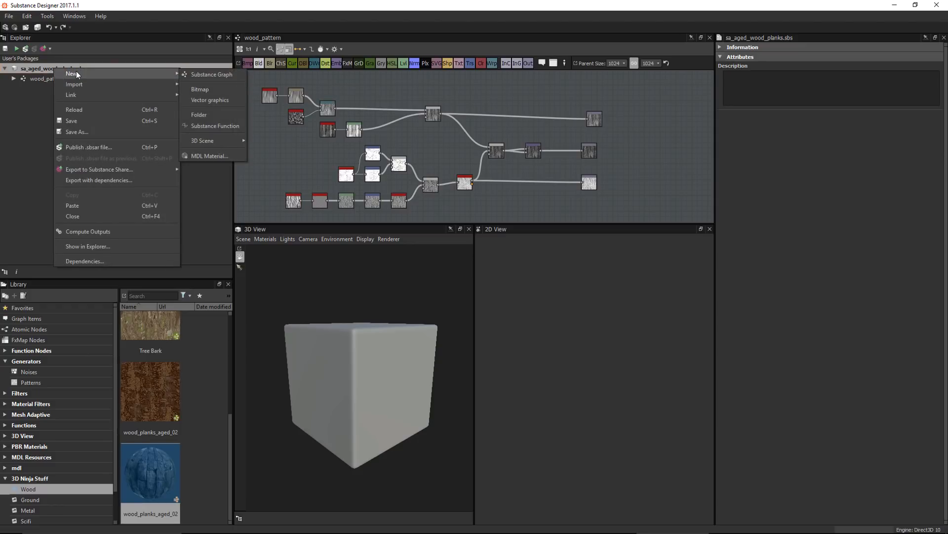
{"action": "left_click", "coordinate": [212, 75]}
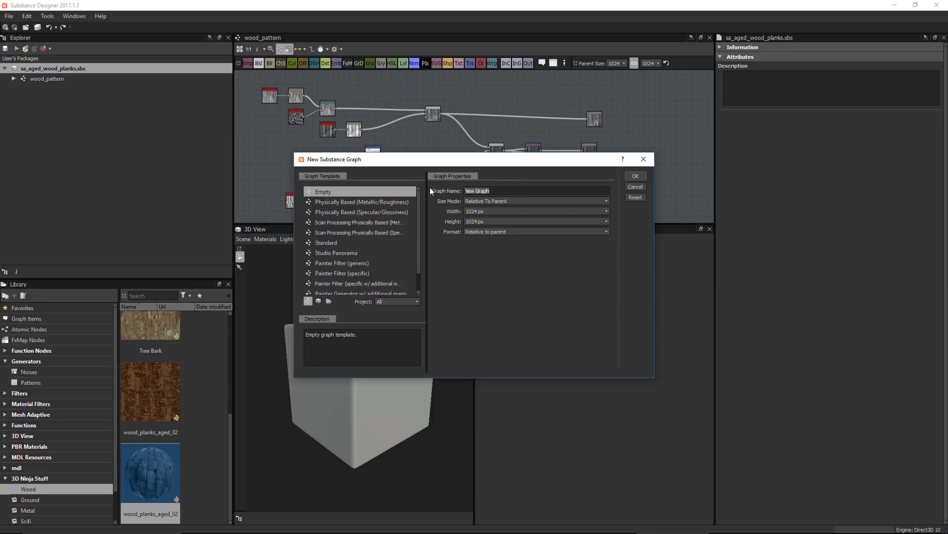
{"action": "type", "text": "planks"}
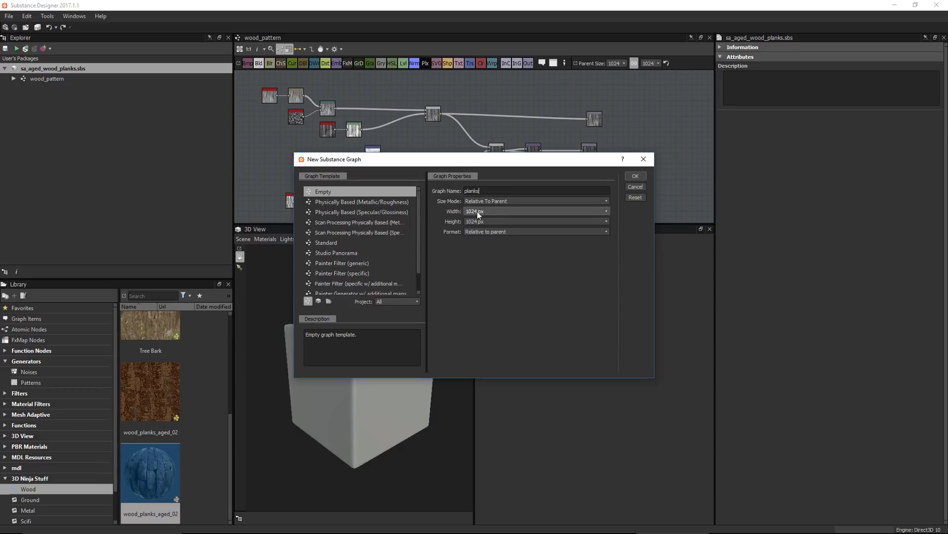
{"action": "left_click", "coordinate": [636, 176]}
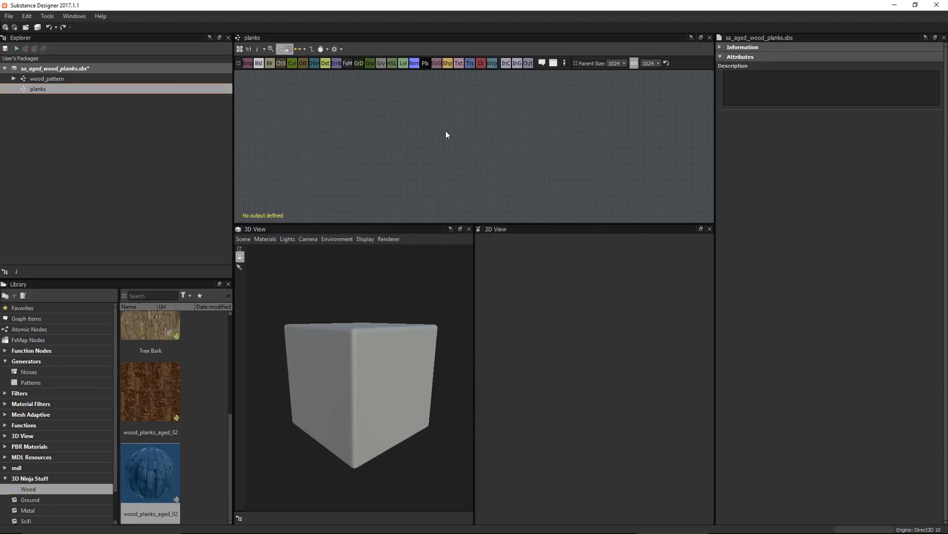
Show the planks graph's attributes and set Output(s) computation to No
{"action": "double_click", "coordinate": [318, 116]}
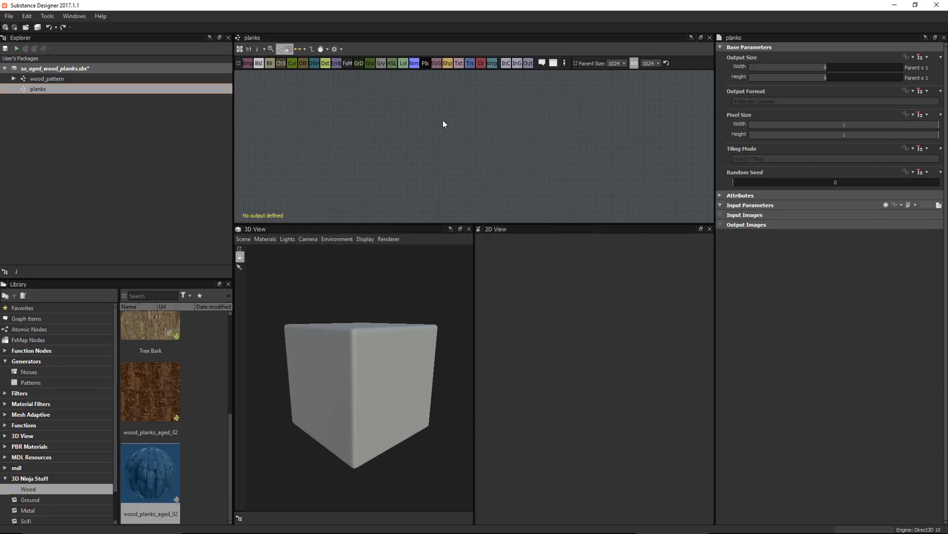
{"action": "key", "text": "alt"}
{"action": "left_click", "coordinate": [720, 195]}
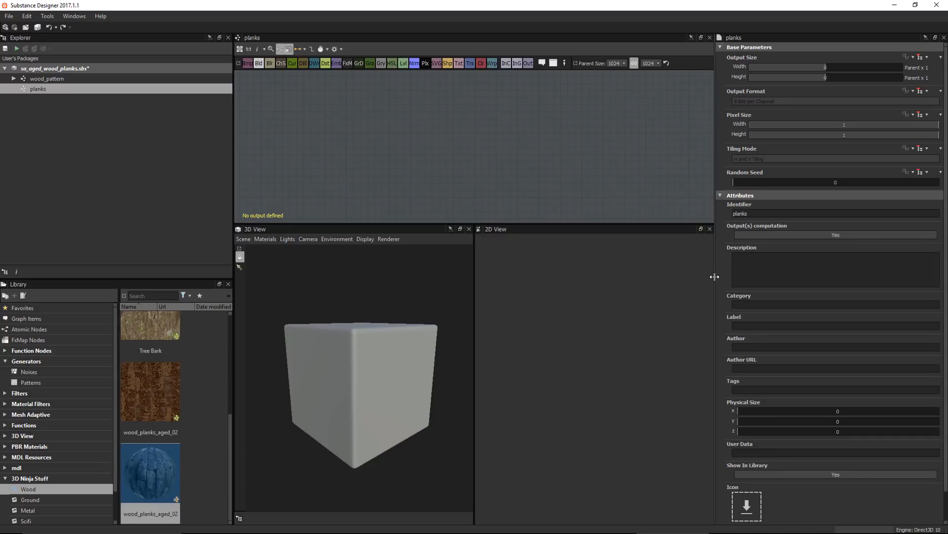
{"action": "left_click", "coordinate": [866, 234]}
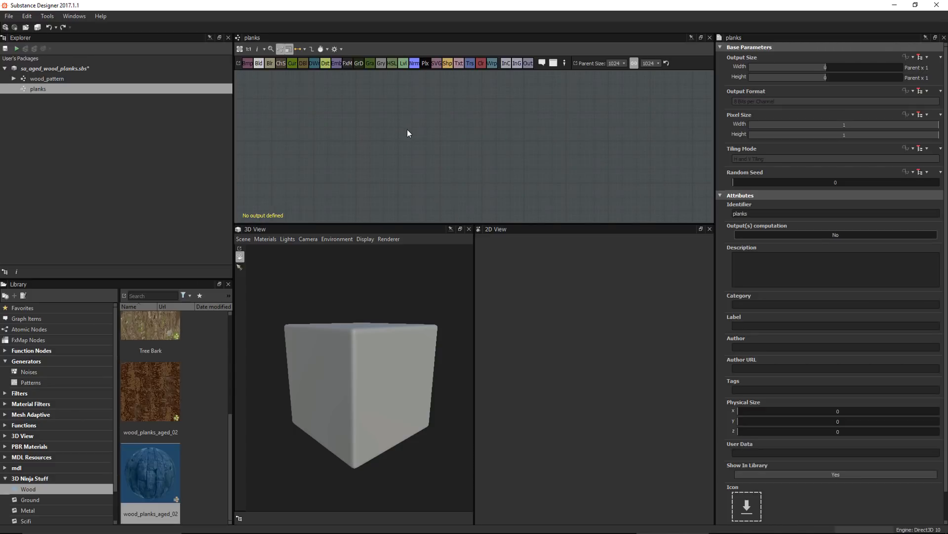
Add a Tile Generator node to the planks graph and display its result in the 2D view
{"action": "key", "text": "space"}
{"action": "type", "text": "tile"}
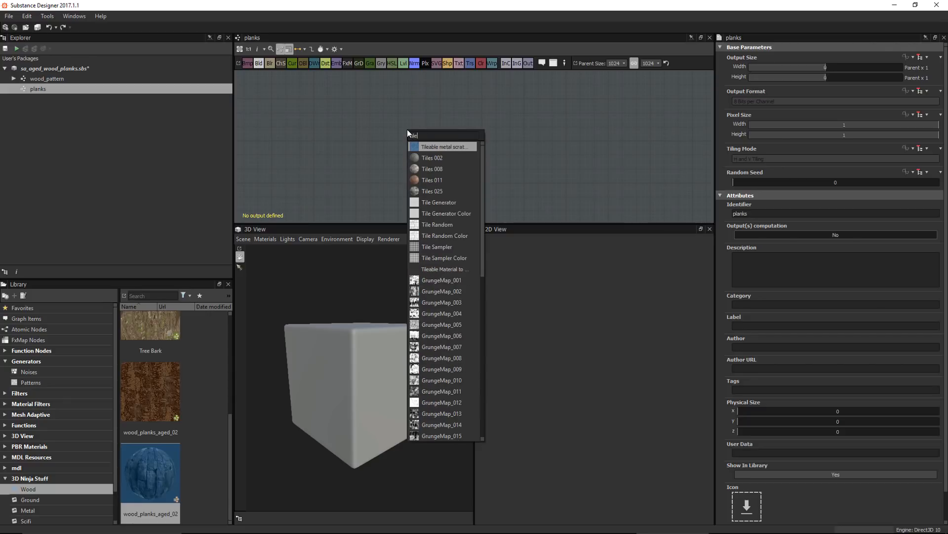
{"action": "left_click", "coordinate": [455, 202]}
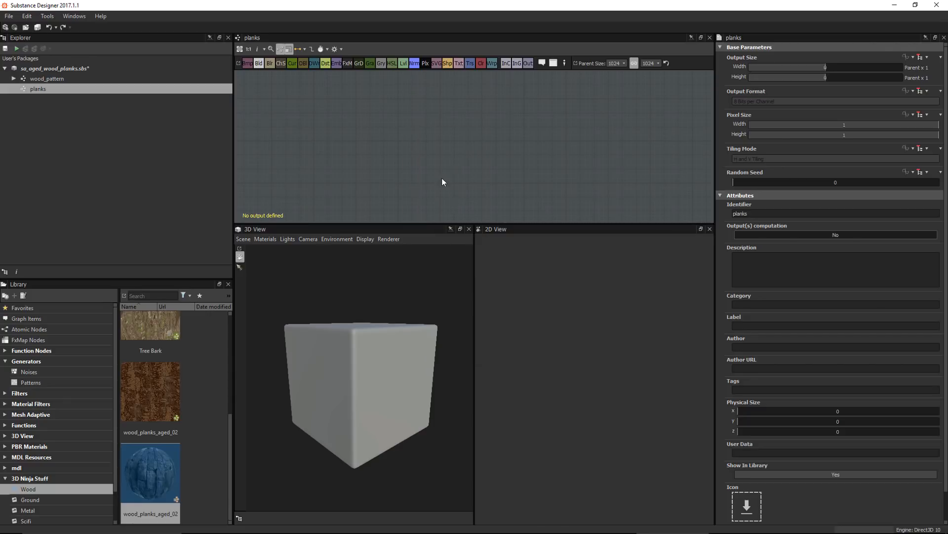
{"action": "double_click", "coordinate": [406, 122]}
{"action": "scroll", "coordinate": [381, 125], "scroll_direction": "up", "scroll_amount": 3}
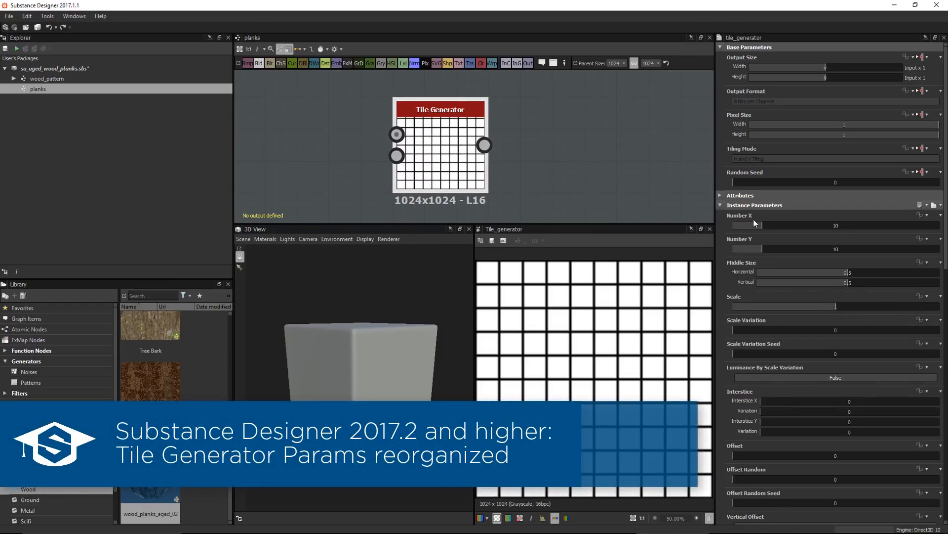
Set the Tile Generator's Number X to 4 and Number Y to 2
{"action": "left_click", "coordinate": [737, 249]}
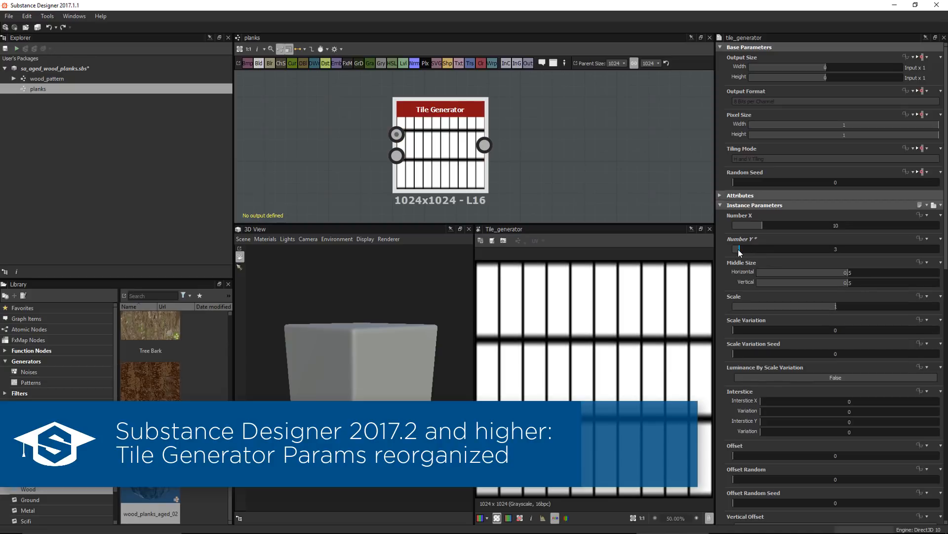
{"action": "left_click_drag", "start_coordinate": [763, 226], "coordinate": [741, 225]}
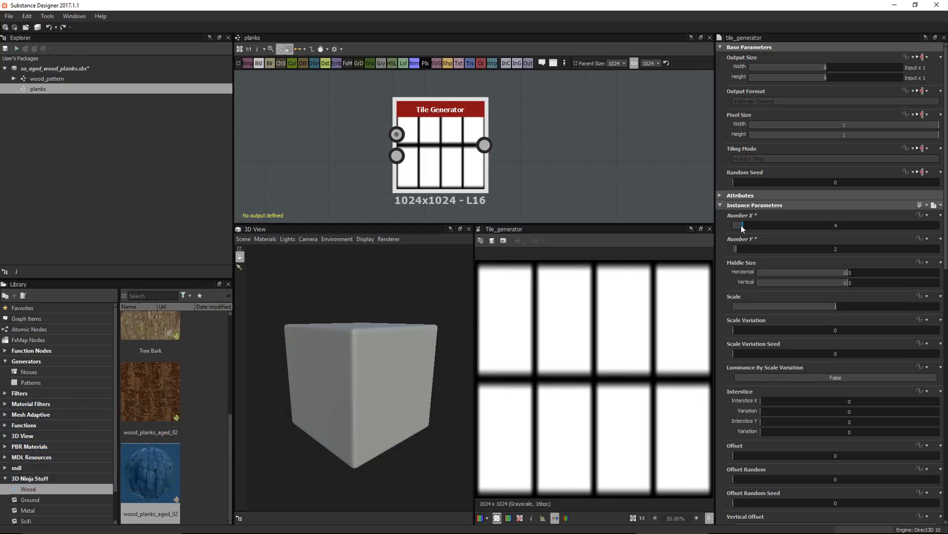
{"action": "scroll", "coordinate": [626, 396], "scroll_direction": "down", "scroll_amount": 3}
{"action": "scroll", "coordinate": [626, 401], "scroll_direction": "up", "scroll_amount": 1}
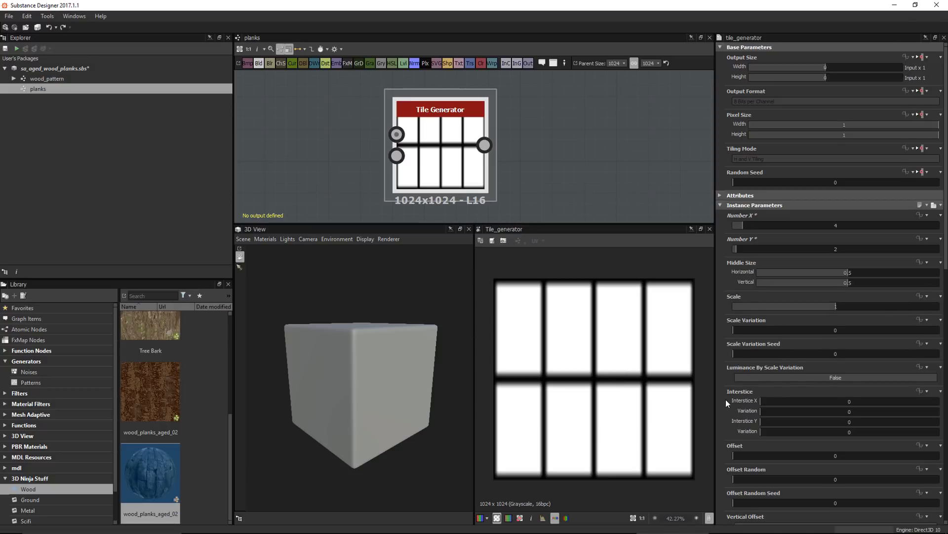
Change the Tile Generator's Pattern Type to Square and set its Scale to 0.97
{"action": "scroll", "coordinate": [726, 399], "scroll_direction": "down", "scroll_amount": 3}
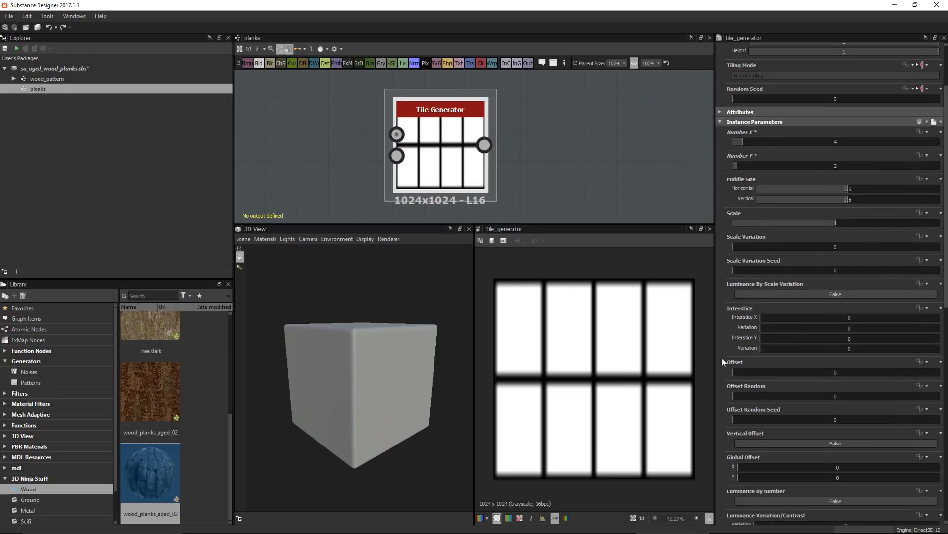
{"action": "scroll", "coordinate": [737, 346], "scroll_direction": "down", "scroll_amount": 6}
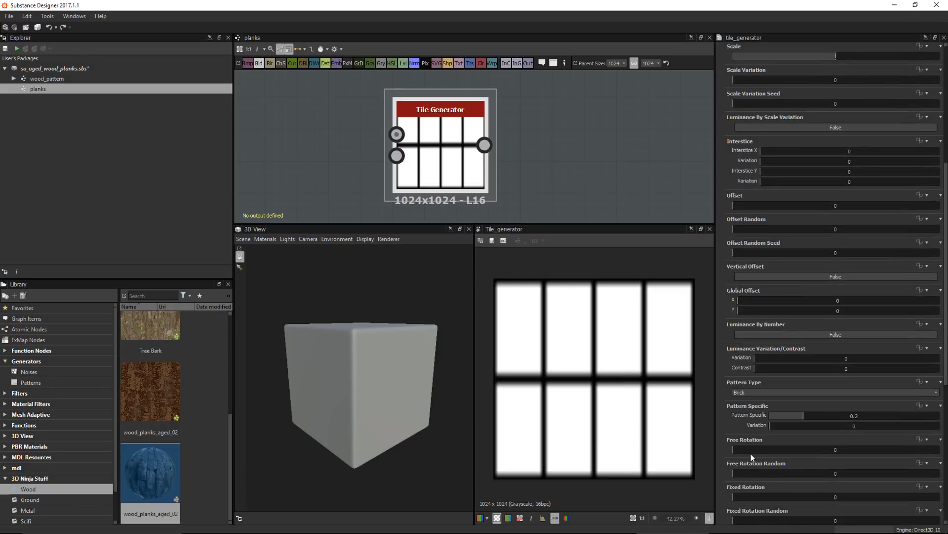
{"action": "left_click", "coordinate": [751, 391]}
{"action": "left_click", "coordinate": [744, 406]}
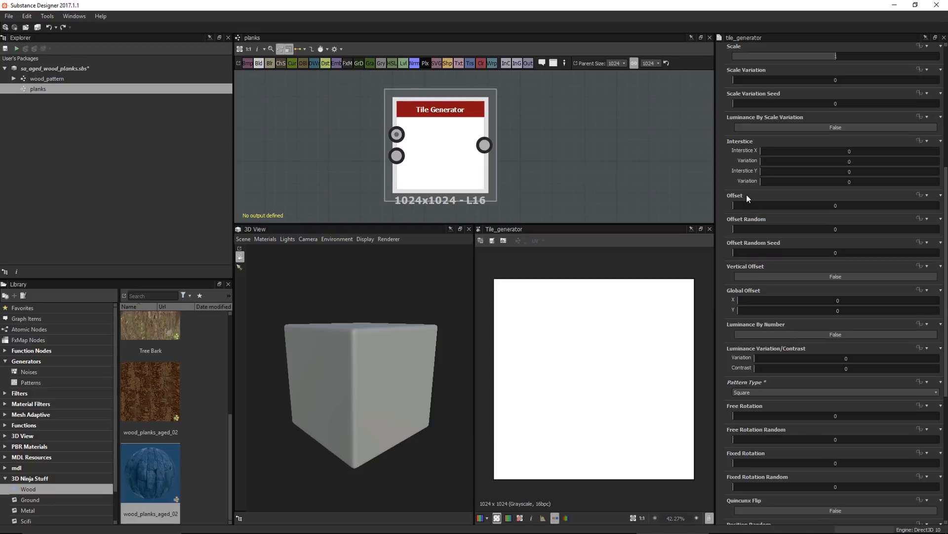
{"action": "scroll", "coordinate": [788, 375], "scroll_direction": "up", "scroll_amount": 3}
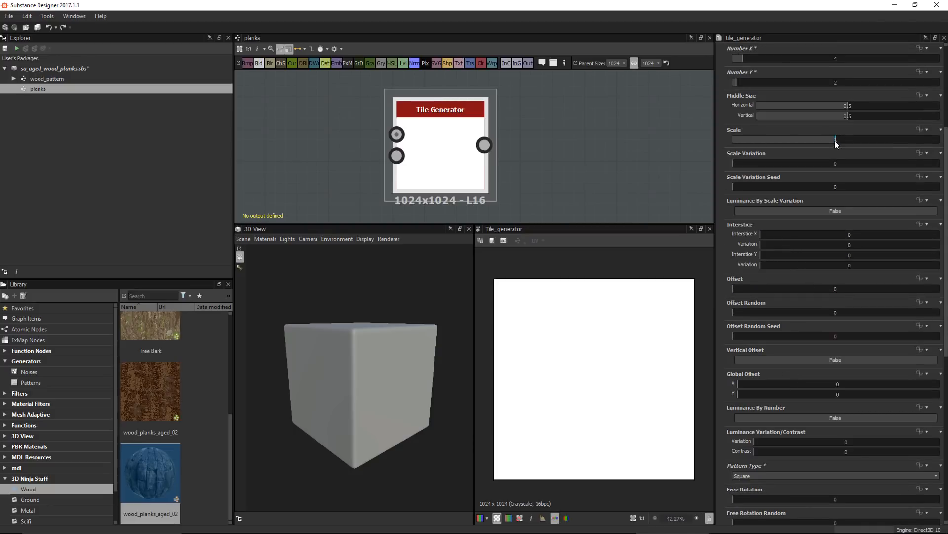
{"action": "left_click", "coordinate": [832, 140]}
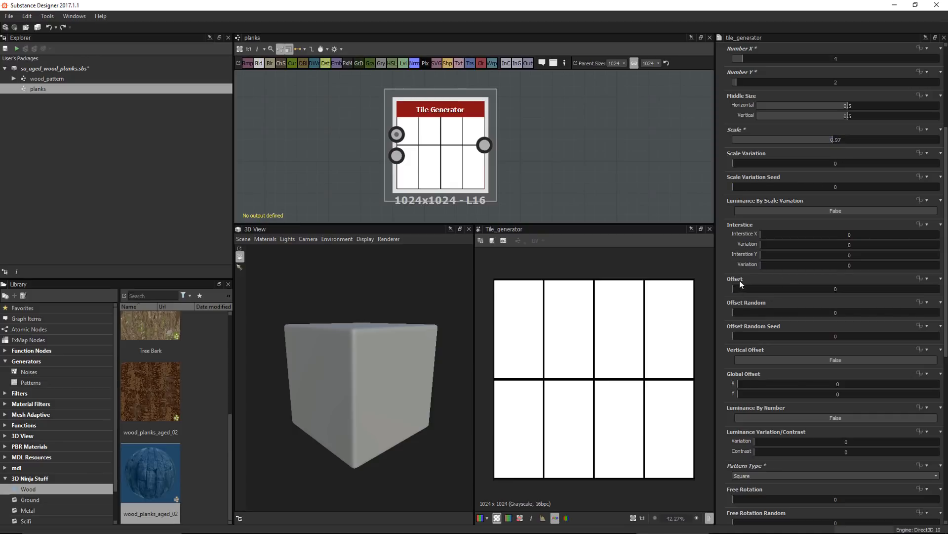
Set the Tile Generator's Offset to 0.5 and turn Vertical Offset to True
{"action": "left_click", "coordinate": [840, 287]}
{"action": "type", "text": "1.5"}
{"action": "key", "text": "Return"}
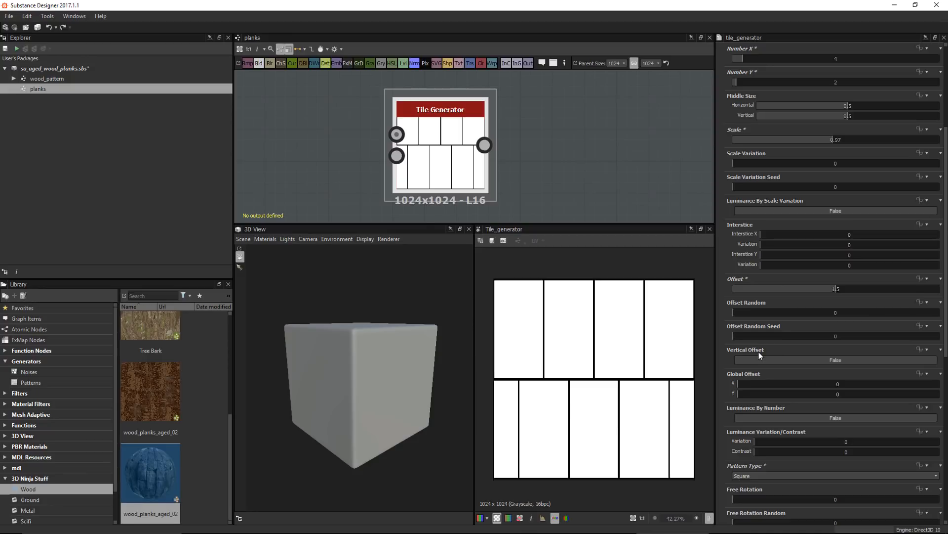
{"action": "left_click", "coordinate": [843, 360]}
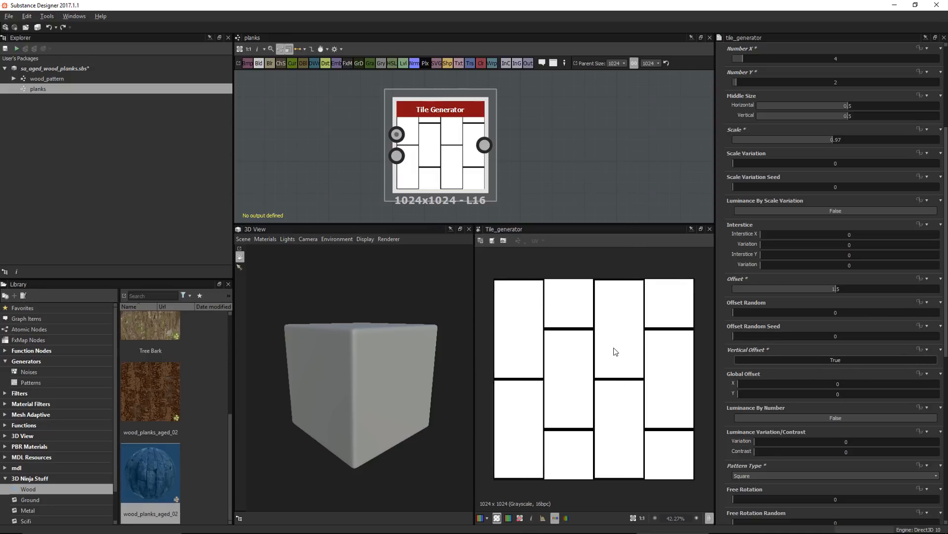
Set the Tile Generator's Interstice X to 0.02 and its luminance Variation to 0.49
{"action": "scroll", "coordinate": [615, 349], "scroll_direction": "up", "scroll_amount": 1}
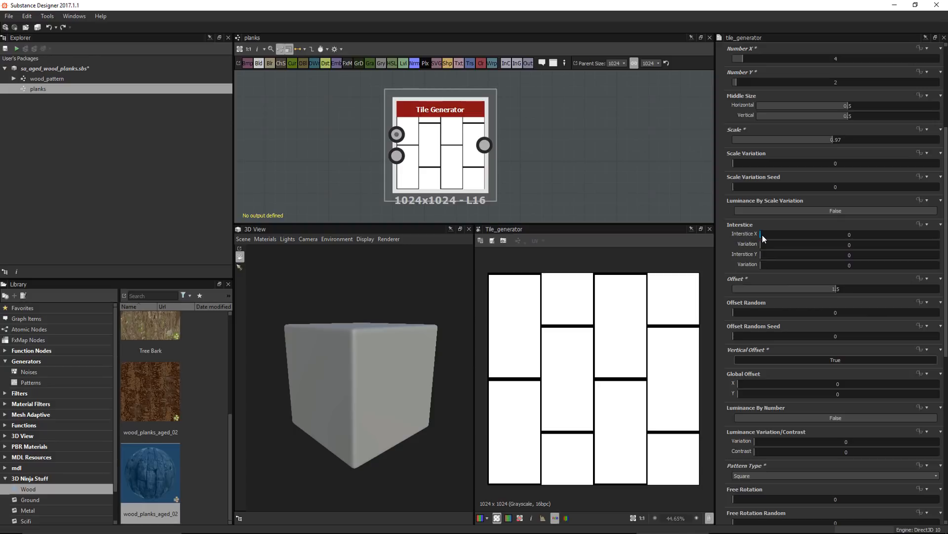
{"action": "left_click_drag", "start_coordinate": [763, 235], "coordinate": [764, 235]}
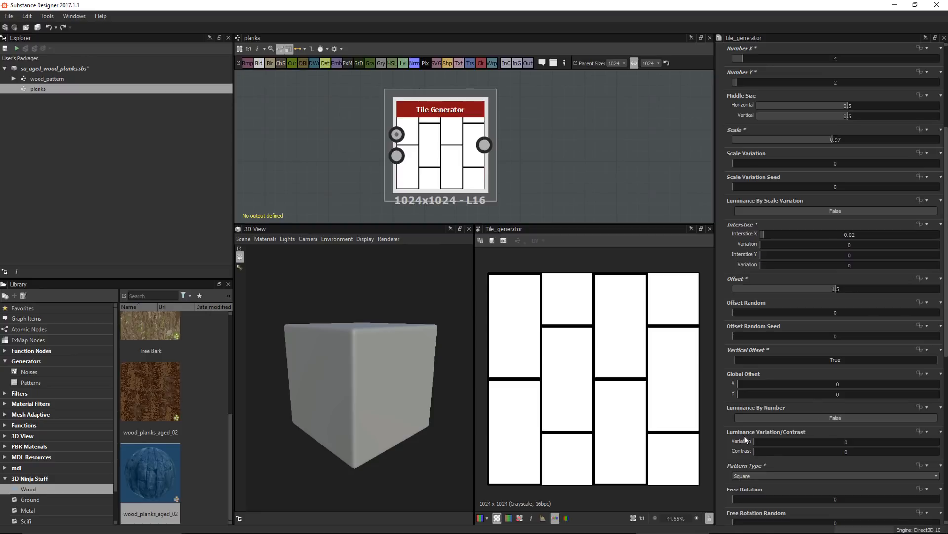
{"action": "left_click_drag", "start_coordinate": [754, 440], "coordinate": [853, 444]}
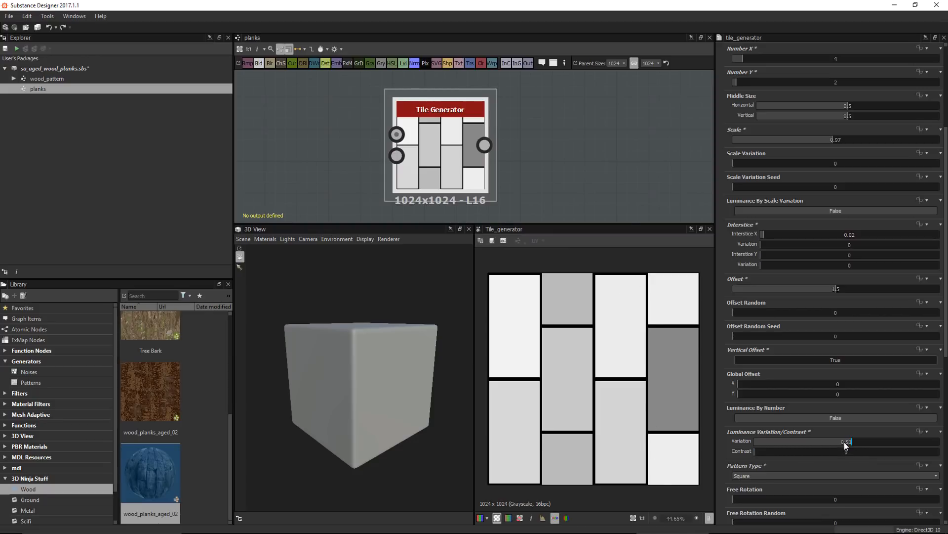
{"action": "left_click_drag", "start_coordinate": [844, 442], "coordinate": [842, 440]}
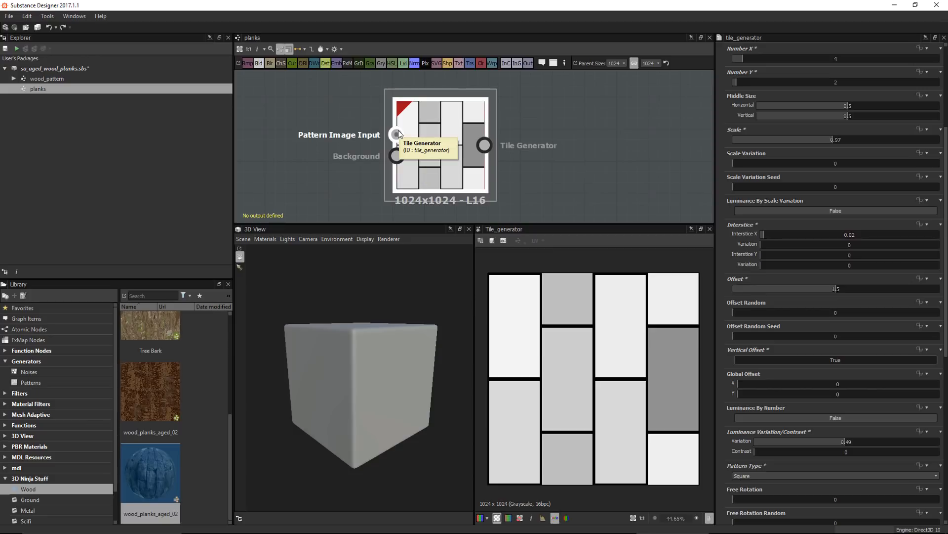
Add a Gradient Linear 1 node before the Tile Generator, spacing the two nodes apart to leave room between them
{"action": "left_click_drag", "start_coordinate": [476, 151], "coordinate": [540, 151]}
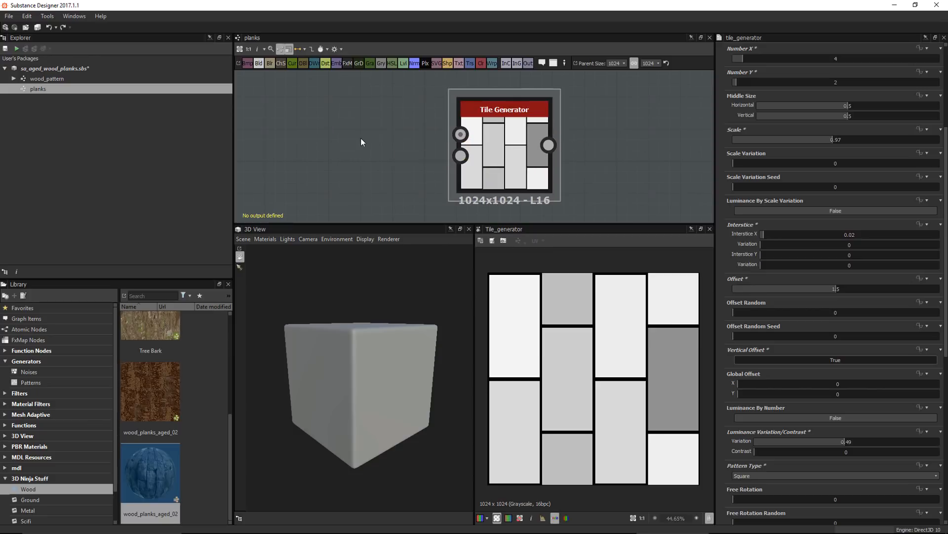
{"action": "key", "text": "space"}
{"action": "type", "text": "grad"}
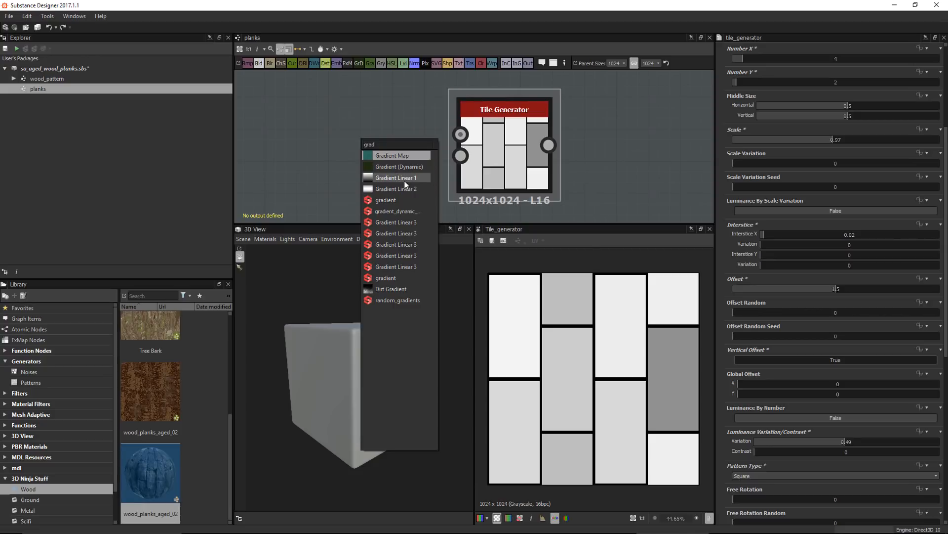
{"action": "left_click", "coordinate": [402, 179]}
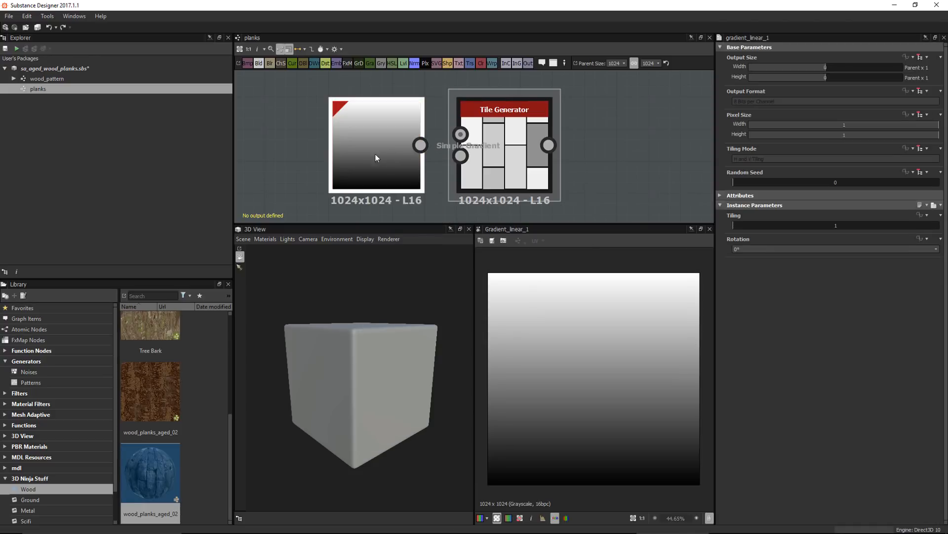
{"action": "left_click_drag", "start_coordinate": [486, 162], "coordinate": [551, 162]}
{"action": "left_click", "coordinate": [479, 160]}
{"action": "left_click_drag", "start_coordinate": [316, 151], "coordinate": [347, 151]}
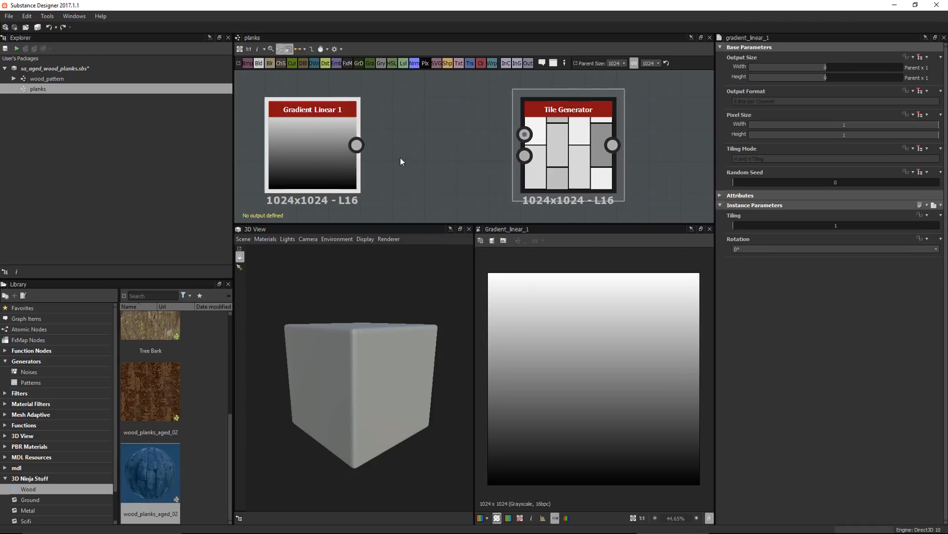
{"action": "left_click", "coordinate": [416, 150]}
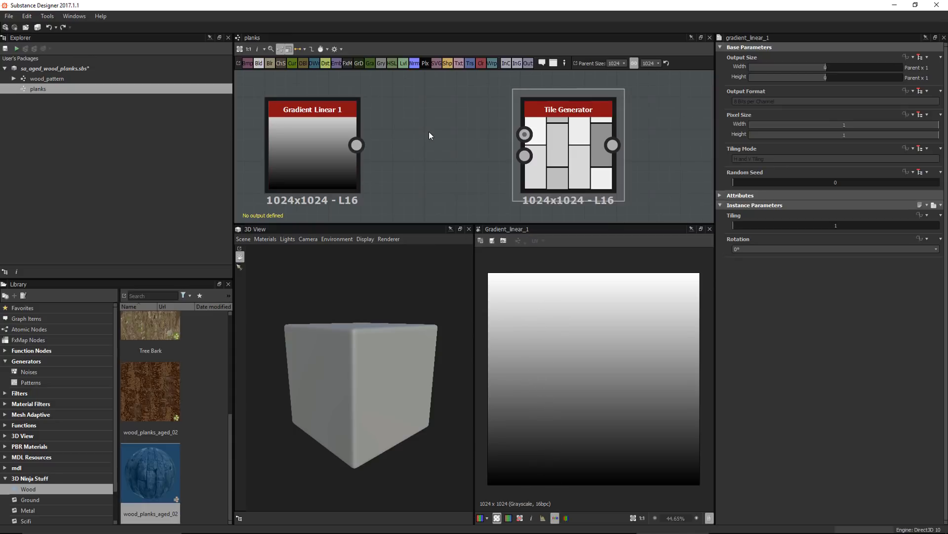
Add a Histogram Range node and connect the Gradient Linear 1 output to its input
{"action": "key", "text": "space"}
{"action": "type", "text": "his"}
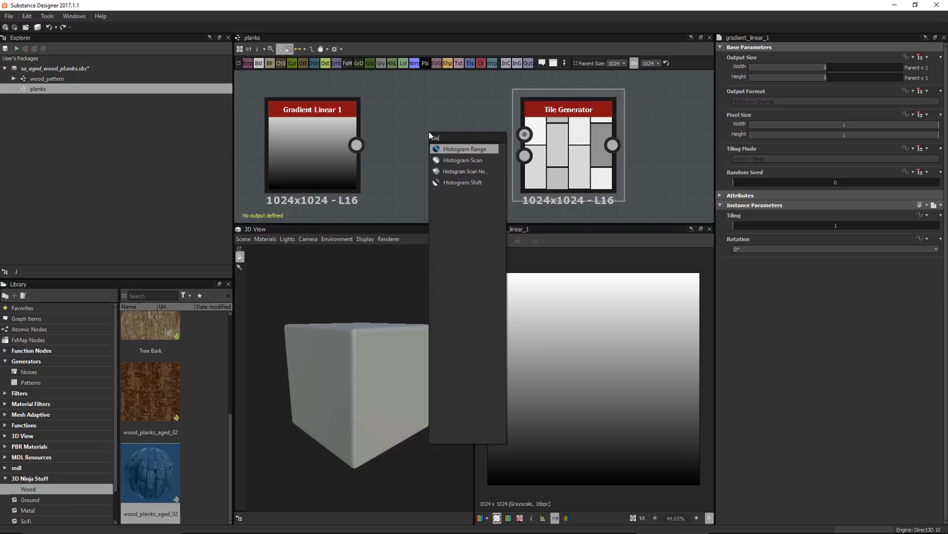
{"action": "left_click", "coordinate": [455, 149]}
{"action": "left_click_drag", "start_coordinate": [356, 145], "coordinate": [396, 151]}
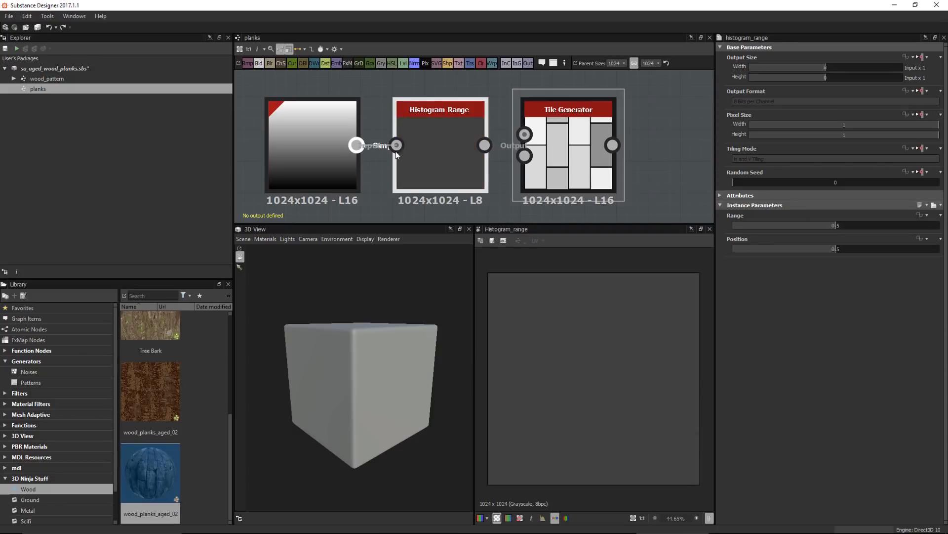
{"action": "left_click_drag", "start_coordinate": [325, 152], "coordinate": [294, 152]}
{"action": "left_click_drag", "start_coordinate": [410, 155], "coordinate": [346, 155]}
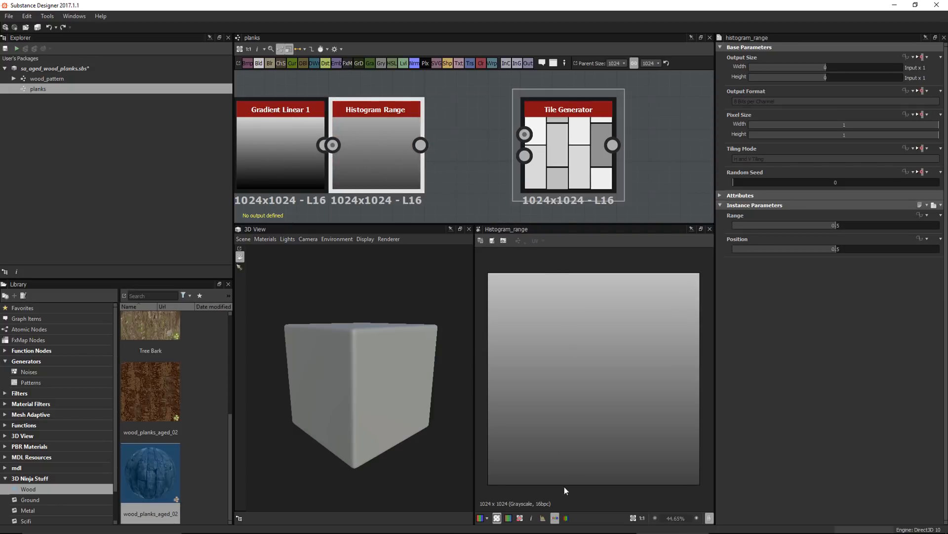
Space out the nodes and connect the Histogram Range output to the Tile Generator's Pattern Image Input
{"action": "left_click_drag", "start_coordinate": [567, 149], "coordinate": [599, 150]}
{"action": "left_click_drag", "start_coordinate": [383, 156], "coordinate": [483, 106]}
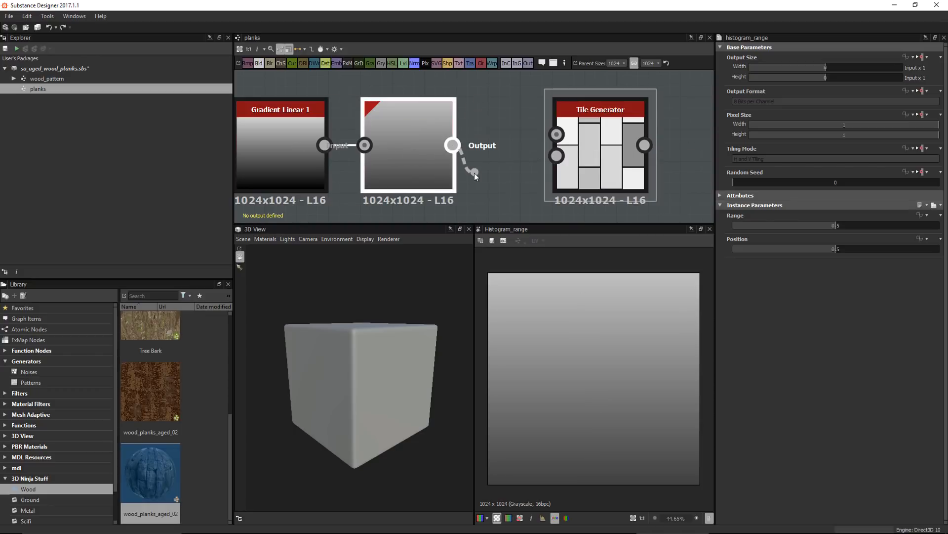
{"action": "left_click_drag", "start_coordinate": [474, 173], "coordinate": [548, 128]}
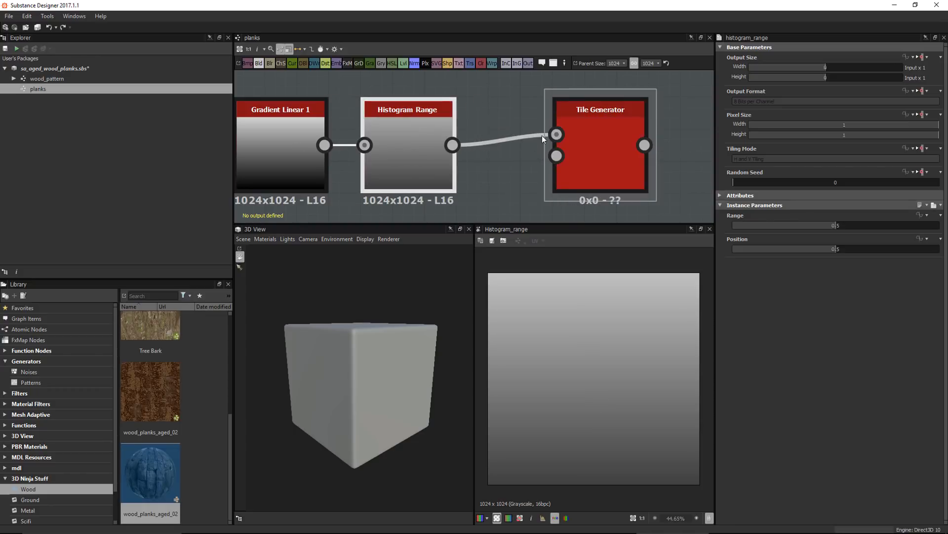
Set the Tile Generator's Pattern Type to Image Input
{"action": "left_click", "coordinate": [602, 144]}
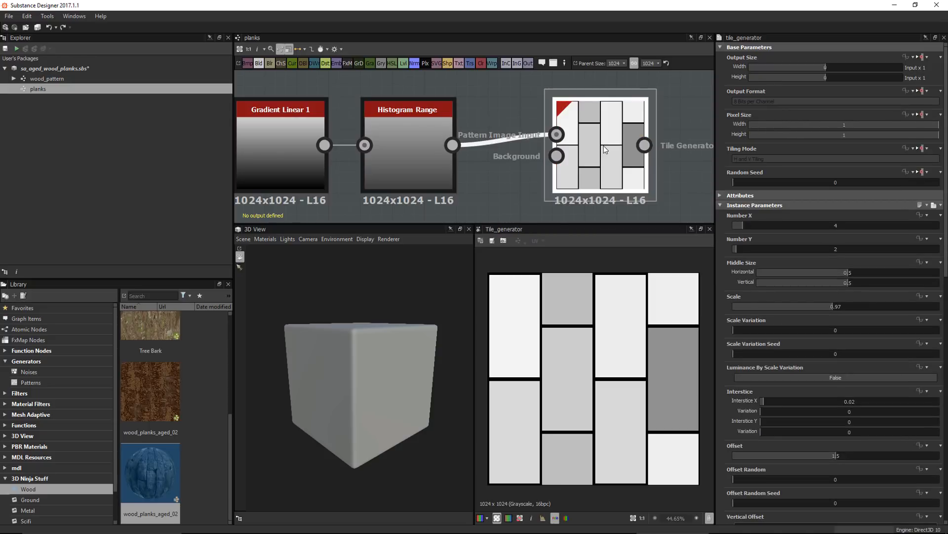
{"action": "scroll", "coordinate": [731, 372], "scroll_direction": "down", "scroll_amount": 4}
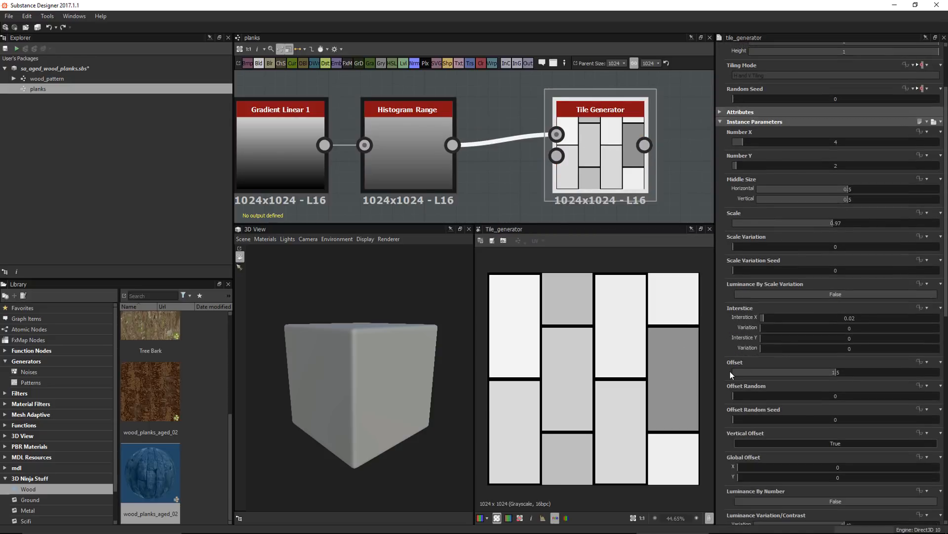
{"action": "scroll", "coordinate": [731, 373], "scroll_direction": "down", "scroll_amount": 1}
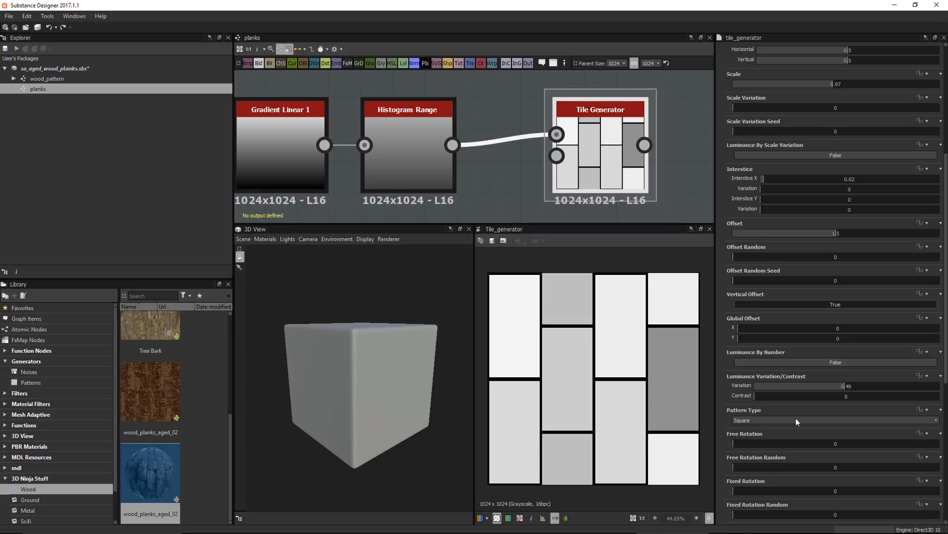
{"action": "left_click", "coordinate": [784, 418]}
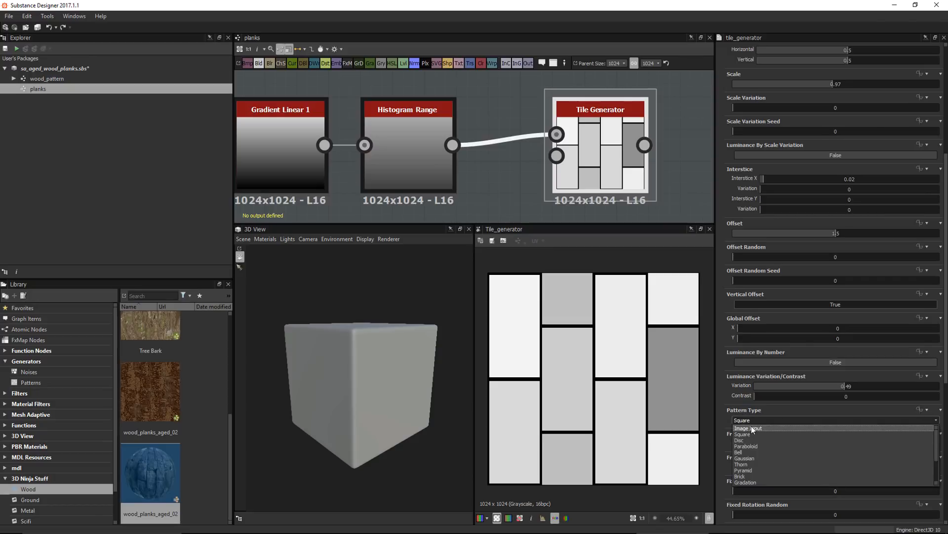
{"action": "left_click", "coordinate": [751, 427]}
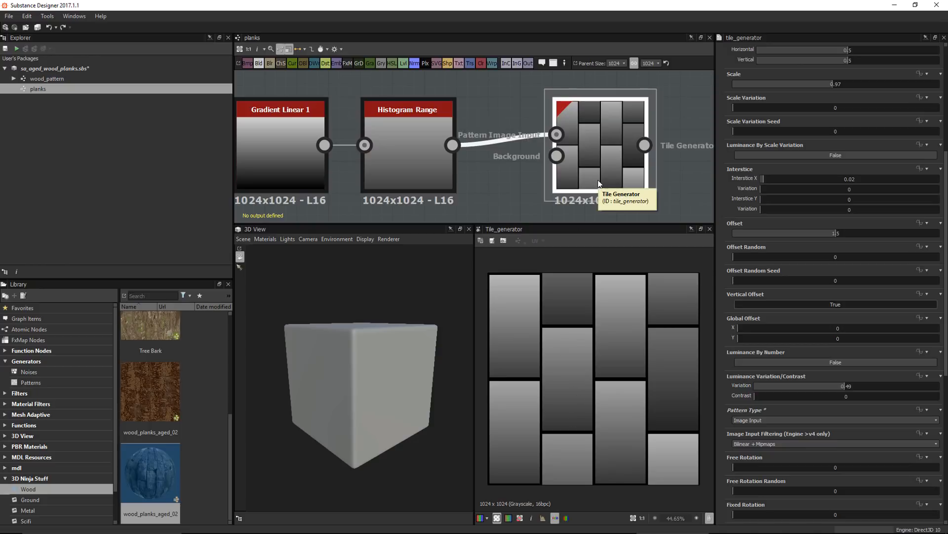
Set the Histogram Range node's Range to 0.7 and Position to 0.69
{"action": "left_click", "coordinate": [401, 142]}
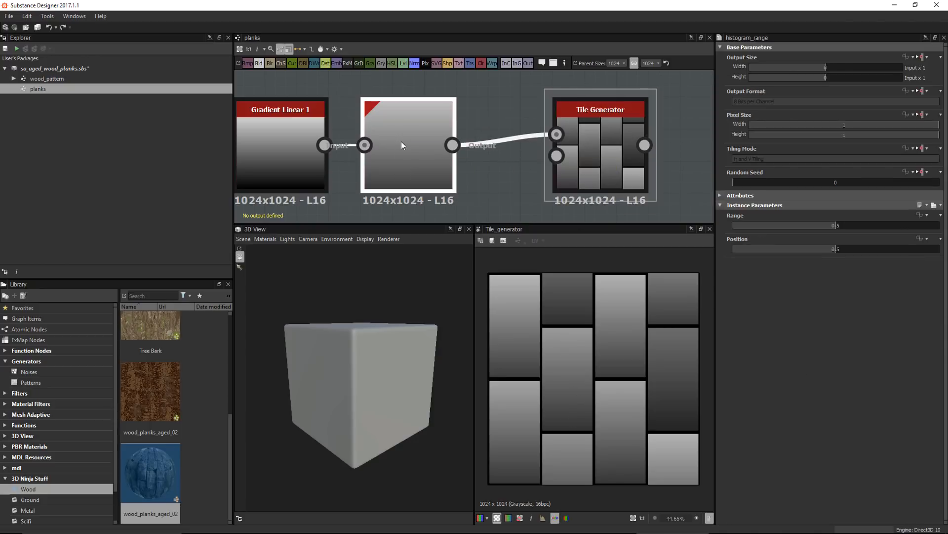
{"action": "left_click_drag", "start_coordinate": [841, 227], "coordinate": [869, 250]}
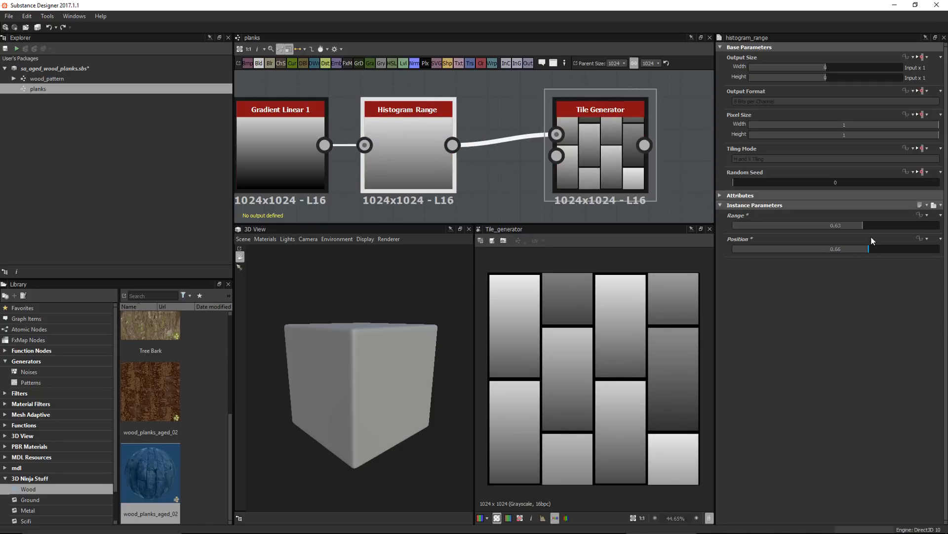
{"action": "left_click", "coordinate": [876, 226]}
{"action": "left_click", "coordinate": [875, 248]}
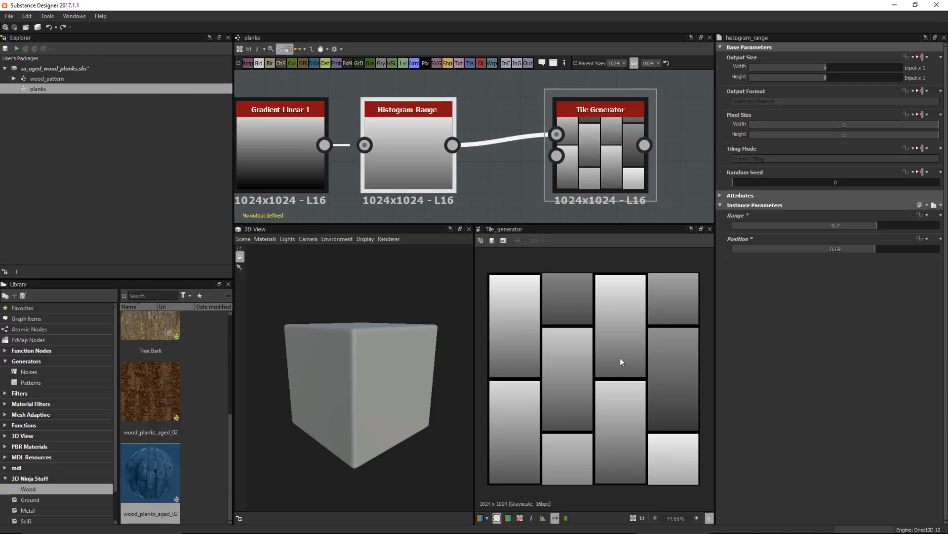
Set the Tile Generator's Fixed Rotation to 1 and Fixed Rotation Random to 0.52
{"action": "left_click", "coordinate": [599, 147]}
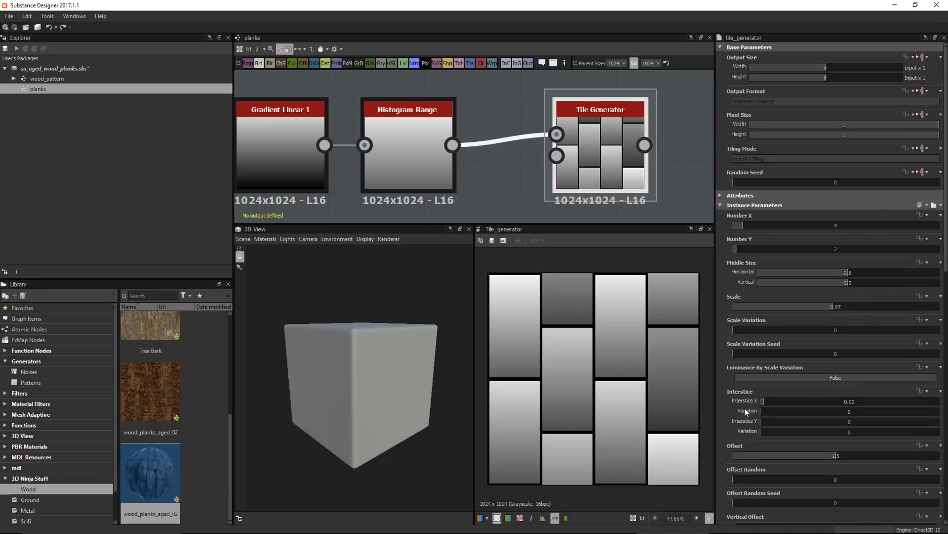
{"action": "scroll", "coordinate": [741, 406], "scroll_direction": "down", "scroll_amount": 5}
{"action": "scroll", "coordinate": [740, 409], "scroll_direction": "down", "scroll_amount": 2}
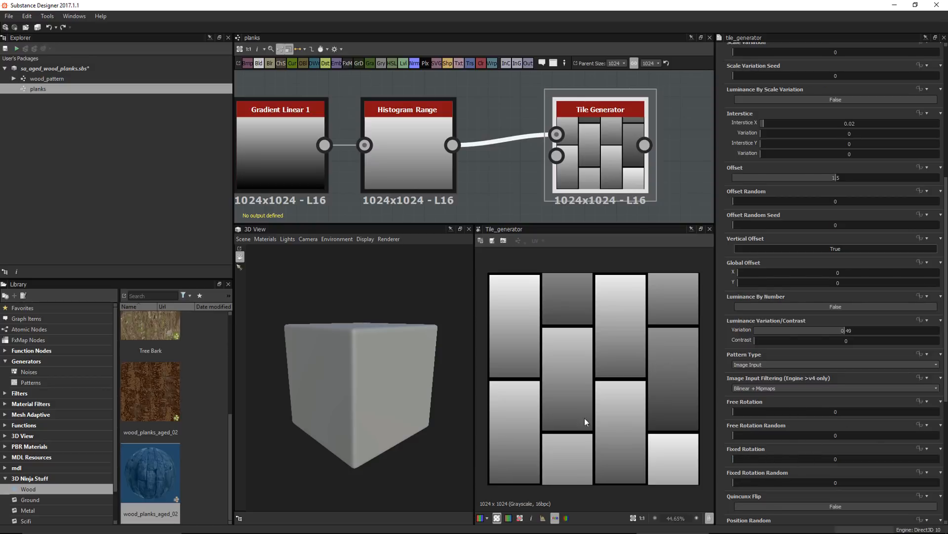
{"action": "left_click_drag", "start_coordinate": [737, 459], "coordinate": [815, 463]}
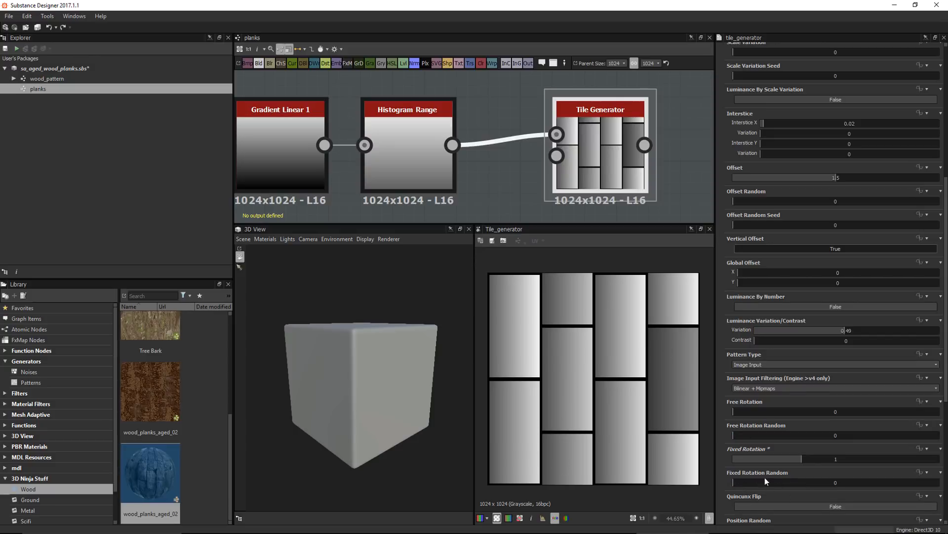
{"action": "left_click_drag", "start_coordinate": [736, 482], "coordinate": [840, 488]}
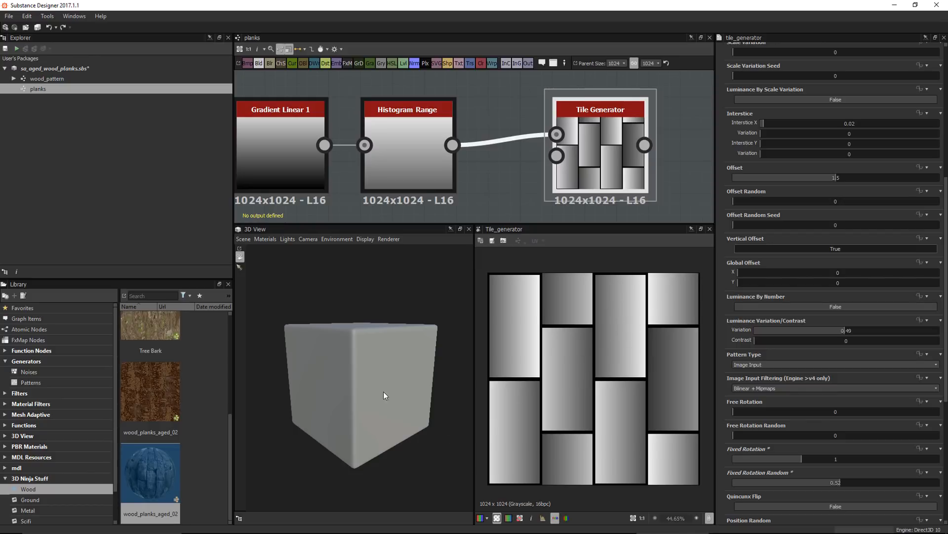
Add a Base Material node to the graph after the Tile Generator
{"action": "mouse_move", "coordinate": [383, 391]}
{"action": "left_mouse_down"}
{"action": "mouse_move", "coordinate": [393, 408]}
{"action": "mouse_move", "coordinate": [378, 407]}
{"action": "left_mouse_up"}
{"action": "middle_click_drag", "start_coordinate": [595, 183], "coordinate": [543, 167]}
{"action": "scroll", "coordinate": [536, 171], "scroll_direction": "down", "scroll_amount": 4}
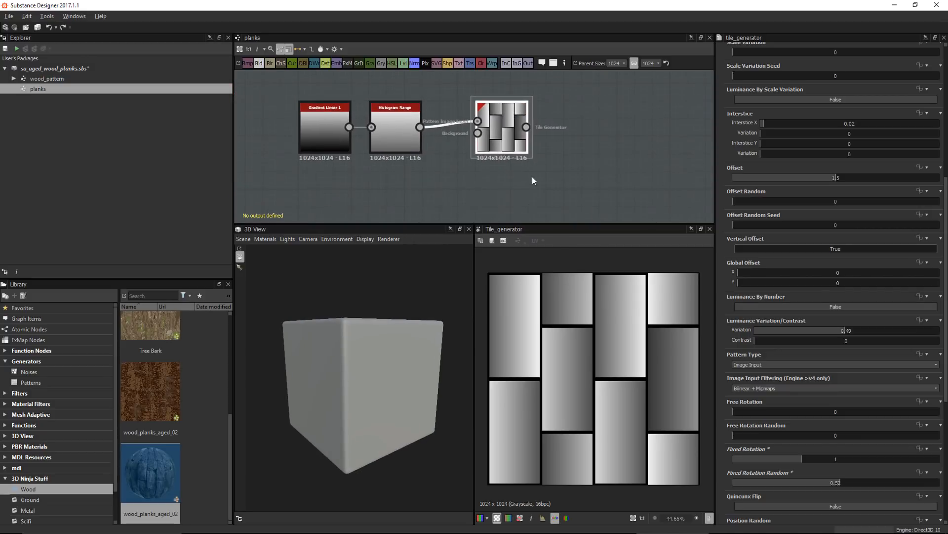
{"action": "key", "text": "space"}
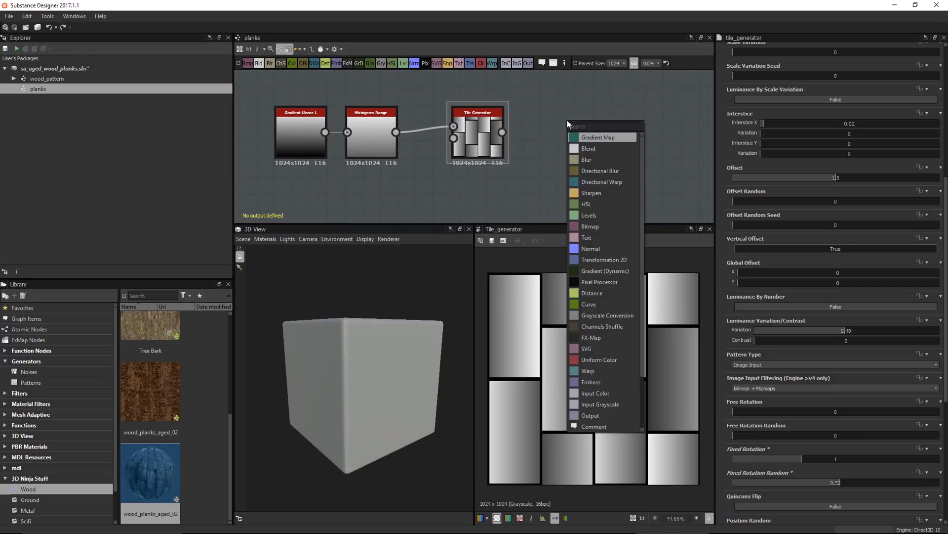
{"action": "type", "text": "base"}
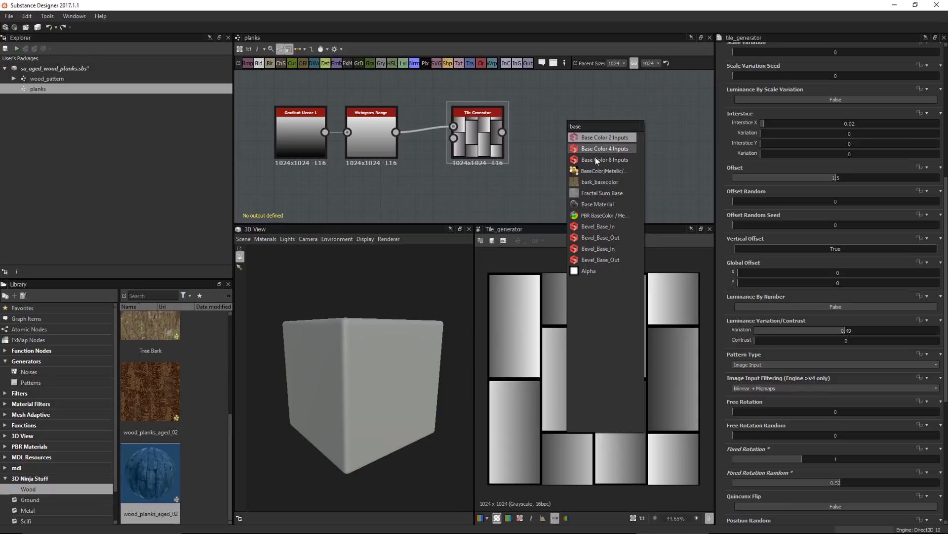
{"action": "left_click", "coordinate": [596, 205]}
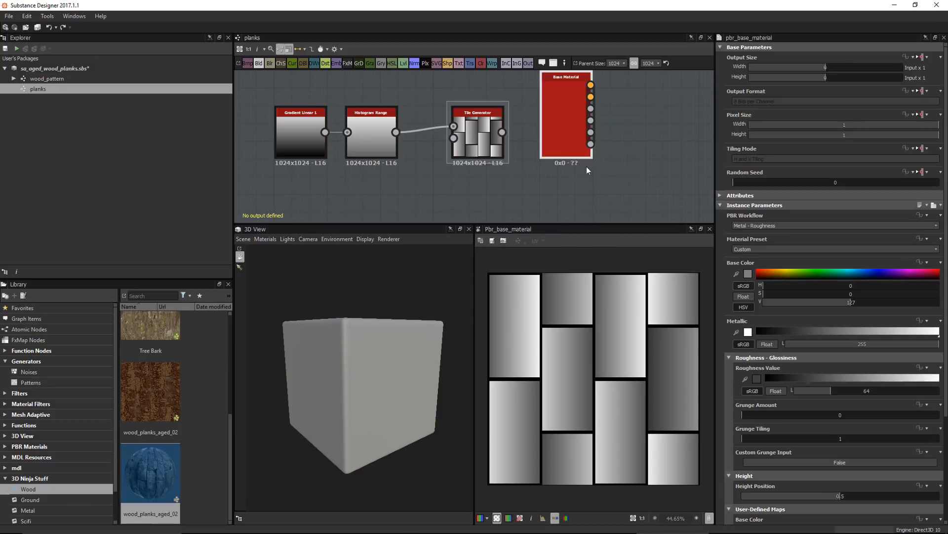
Set the Base Material's preset to Dielectric and its Roughness Value to 212
{"action": "left_click", "coordinate": [751, 249]}
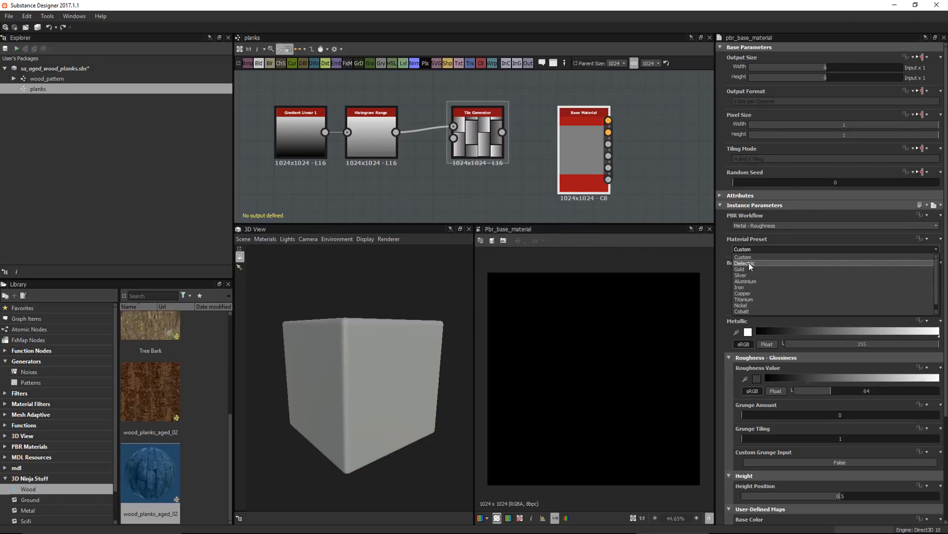
{"action": "left_click", "coordinate": [749, 262]}
{"action": "left_click_drag", "start_coordinate": [870, 355], "coordinate": [915, 358]}
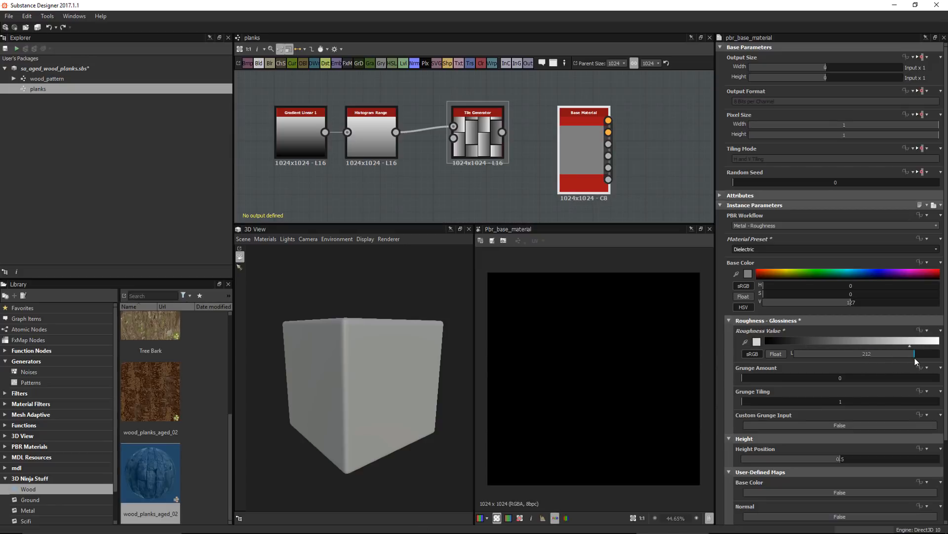
Enable the user-defined Normal and Height maps on the Base Material and move the node farther from the Tile Generator
{"action": "scroll", "coordinate": [767, 339], "scroll_direction": "down", "scroll_amount": 3}
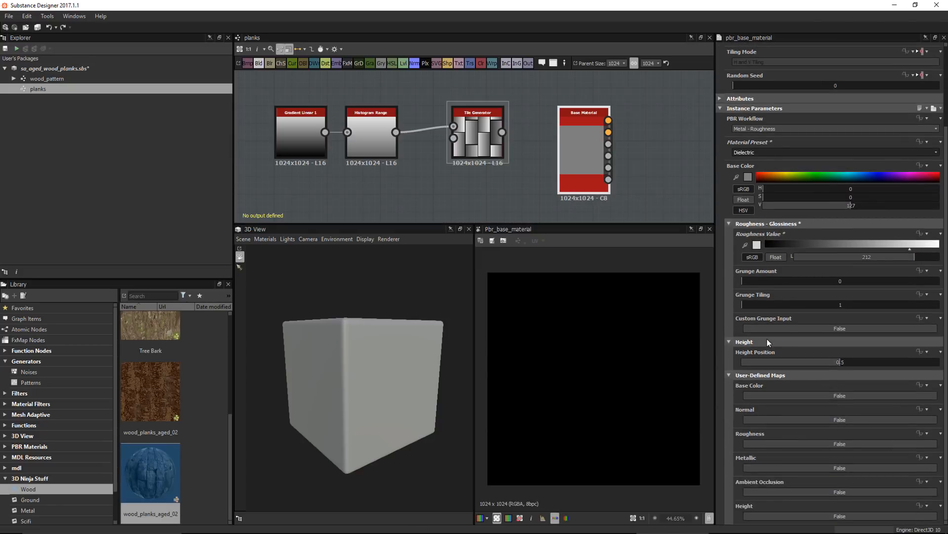
{"action": "left_click", "coordinate": [766, 421]}
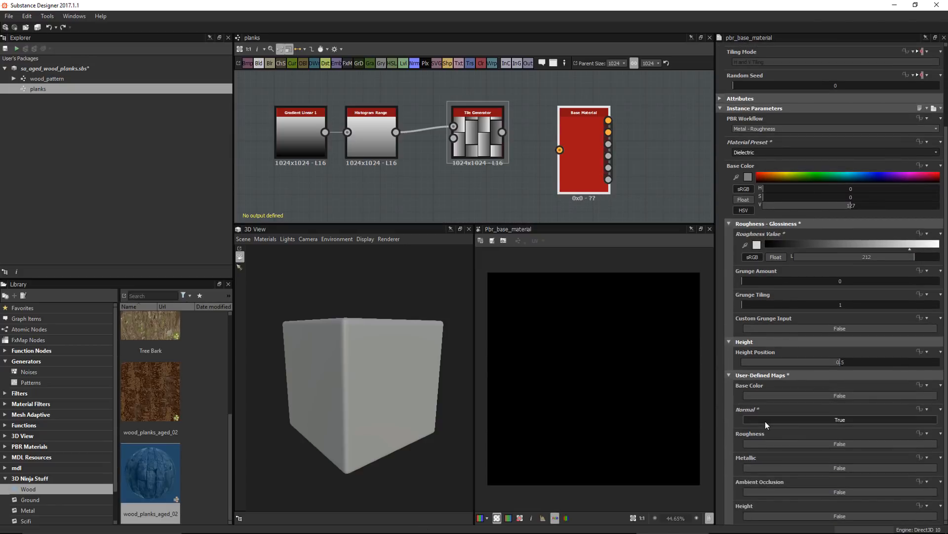
{"action": "left_click_drag", "start_coordinate": [597, 135], "coordinate": [633, 135]}
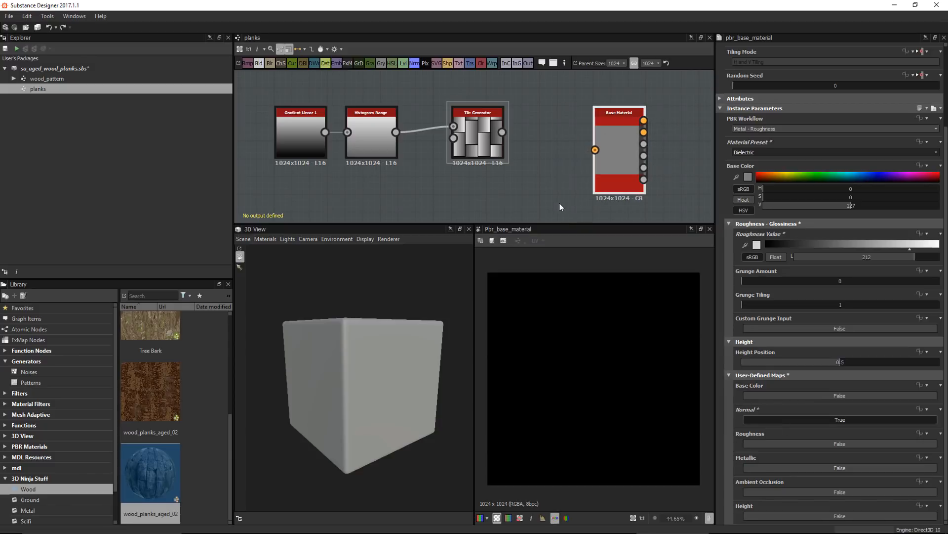
{"action": "left_click", "coordinate": [764, 517]}
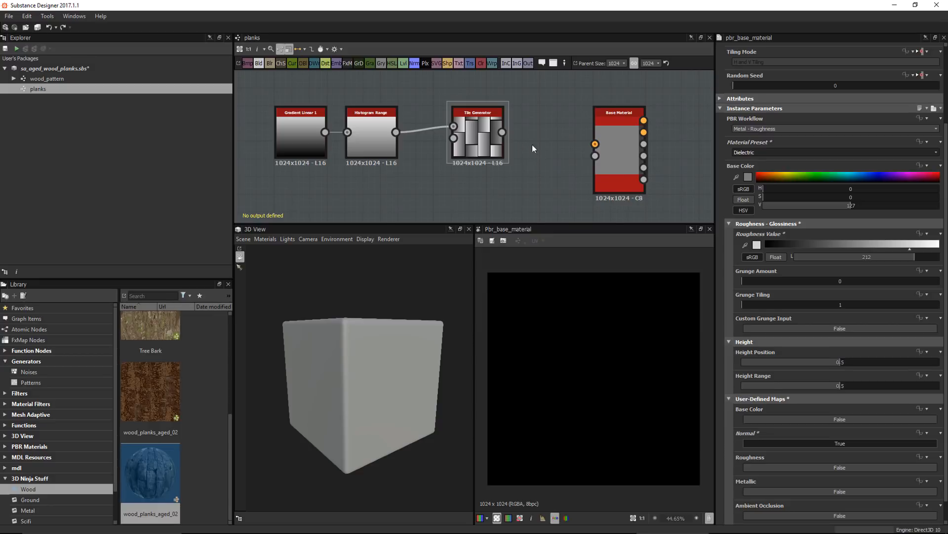
Connect the Tile Generator output to the Base Material's Height input and to a new Normal node's input
{"action": "scroll", "coordinate": [547, 172], "scroll_direction": "up", "scroll_amount": 3}
{"action": "left_click_drag", "start_coordinate": [494, 129], "coordinate": [551, 116]}
{"action": "type", "text": "no"}
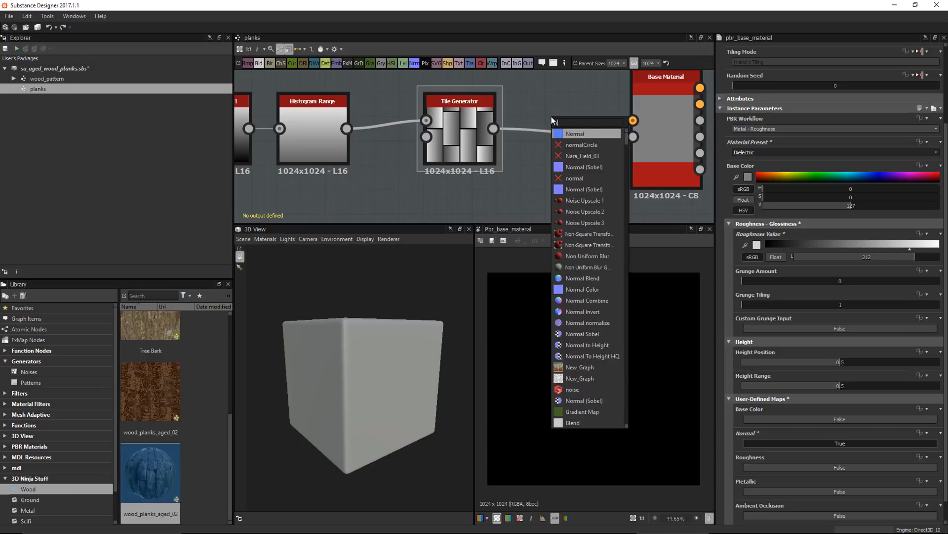
{"action": "left_click", "coordinate": [559, 134]}
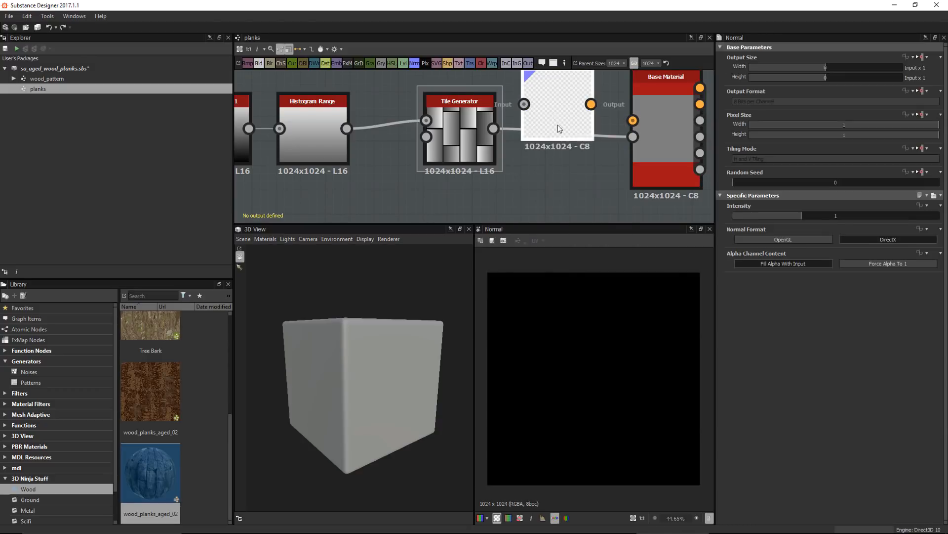
{"action": "left_click_drag", "start_coordinate": [494, 128], "coordinate": [525, 104]}
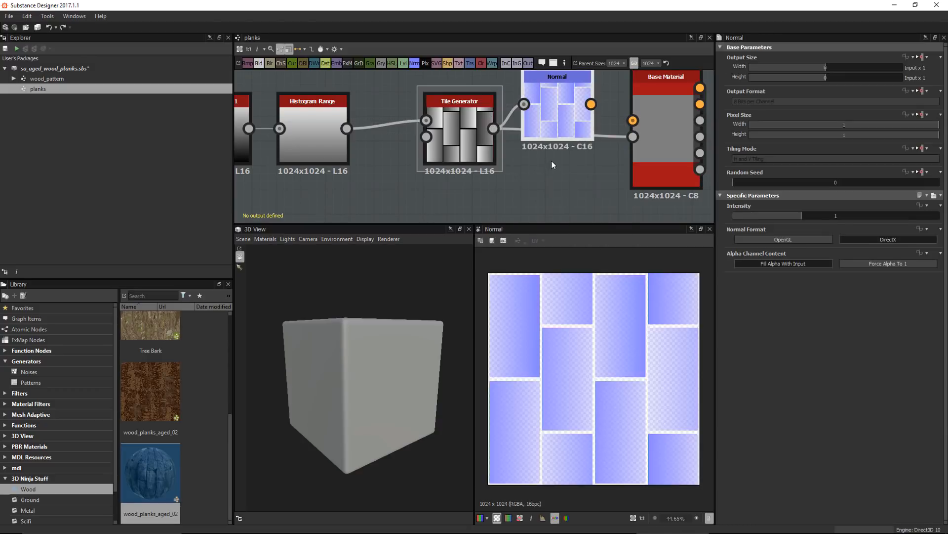
Move the Normal node above the Tile Generator, force its alpha to 1 and set its Intensity to 12
{"action": "middle_click_drag", "start_coordinate": [552, 161], "coordinate": [525, 216]}
{"action": "left_click_drag", "start_coordinate": [529, 181], "coordinate": [524, 128]}
{"action": "left_click", "coordinate": [877, 264]}
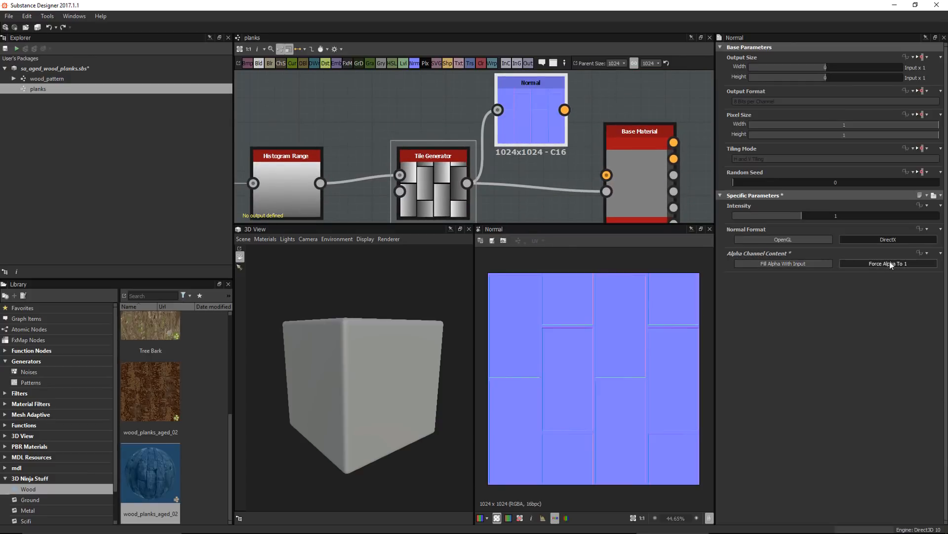
{"action": "double_click", "coordinate": [842, 215]}
{"action": "type", "text": "12"}
{"action": "key", "text": "Return"}
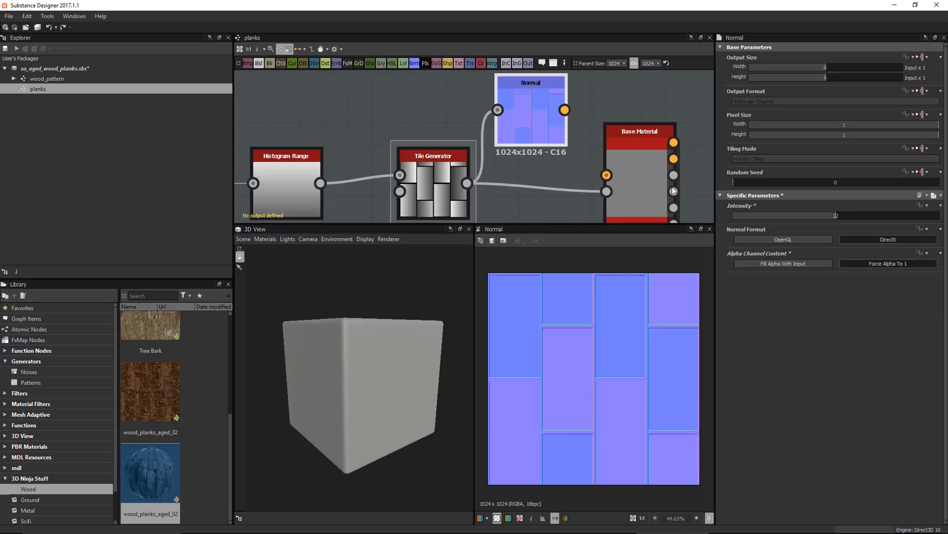
Connect the Normal node to the Base Material's Normal input and show the Base Material's outputs on the 3D preview cube
{"action": "left_click_drag", "start_coordinate": [565, 110], "coordinate": [606, 175]}
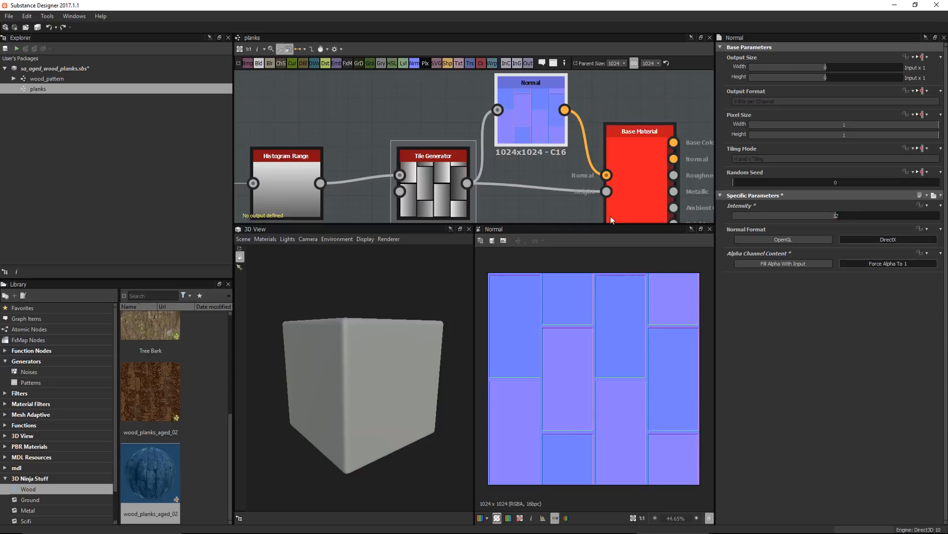
{"action": "scroll", "coordinate": [554, 175], "scroll_direction": "down", "scroll_amount": 2}
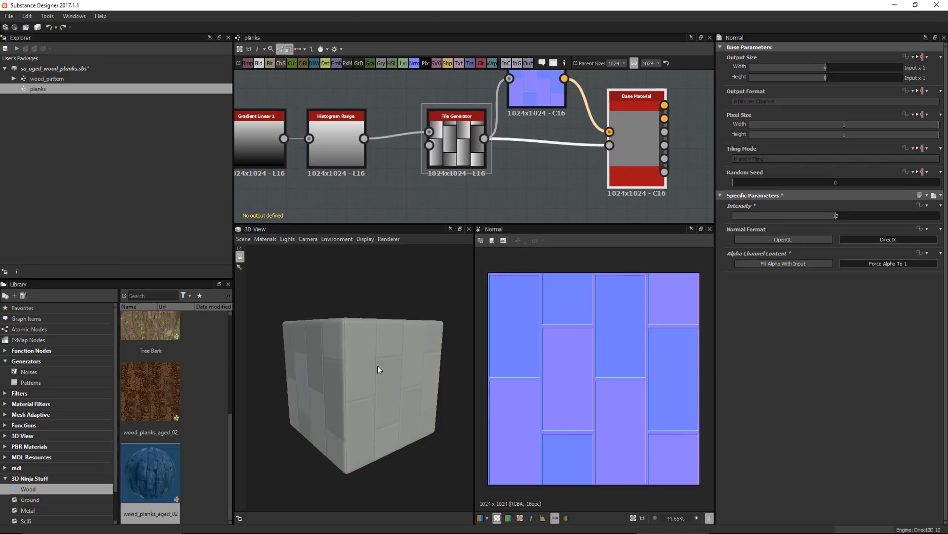
{"action": "left_click_drag", "start_coordinate": [378, 368], "coordinate": [392, 398]}
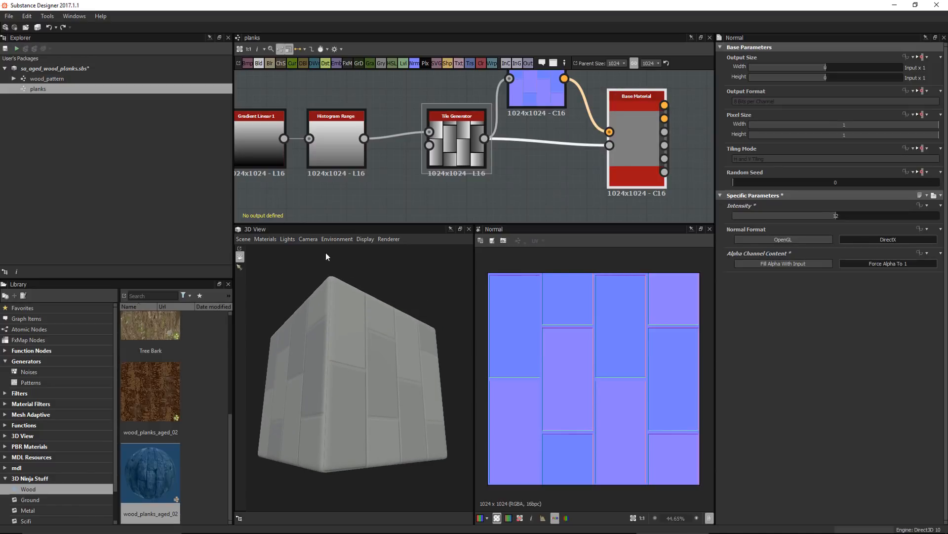
Switch the 3D preview's default material to the physically_metallic_roughness Tessellation shader
{"action": "left_click", "coordinate": [266, 240]}
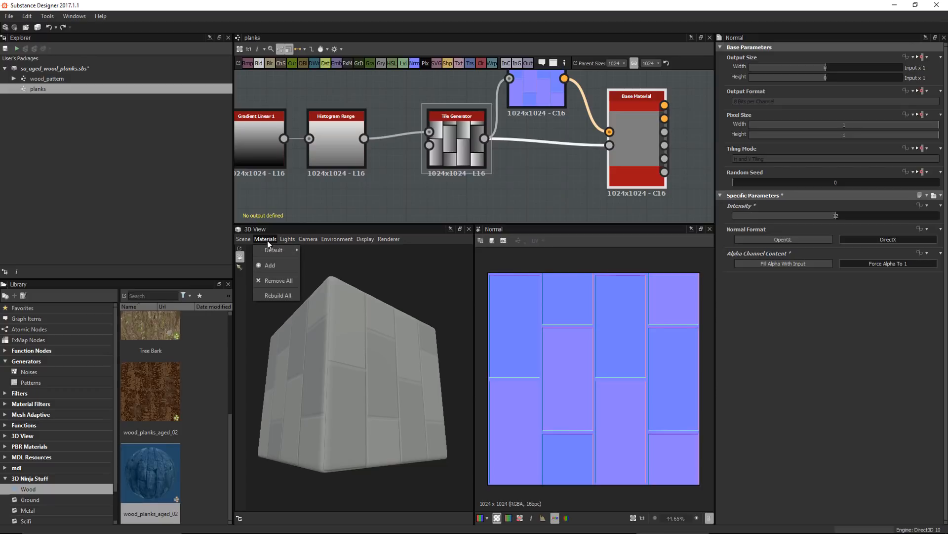
{"action": "mouse_move", "coordinate": [271, 253]}
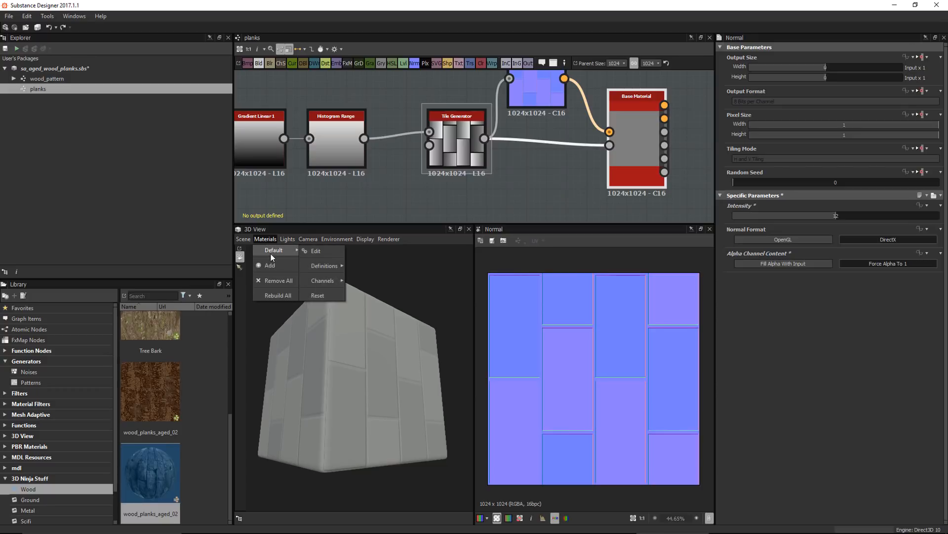
{"action": "mouse_move", "coordinate": [331, 265]}
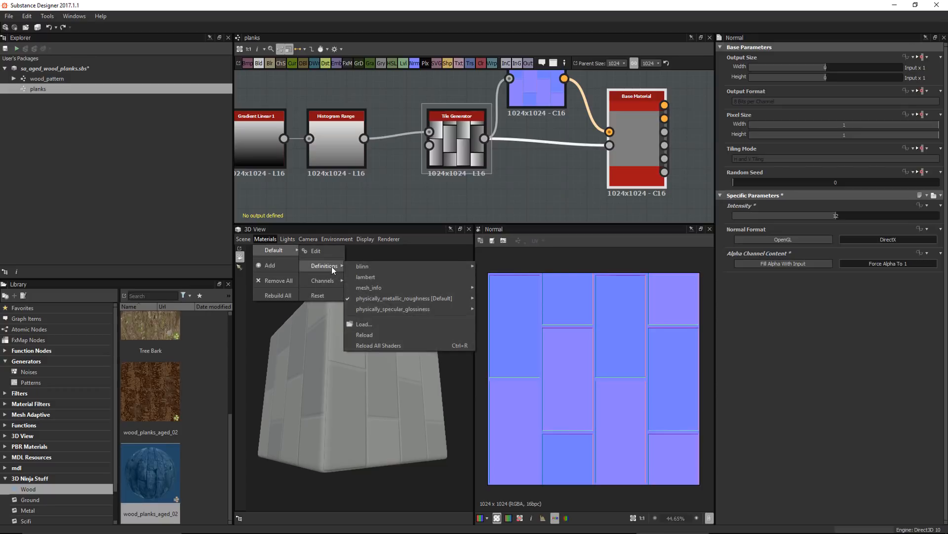
{"action": "mouse_move", "coordinate": [407, 299]}
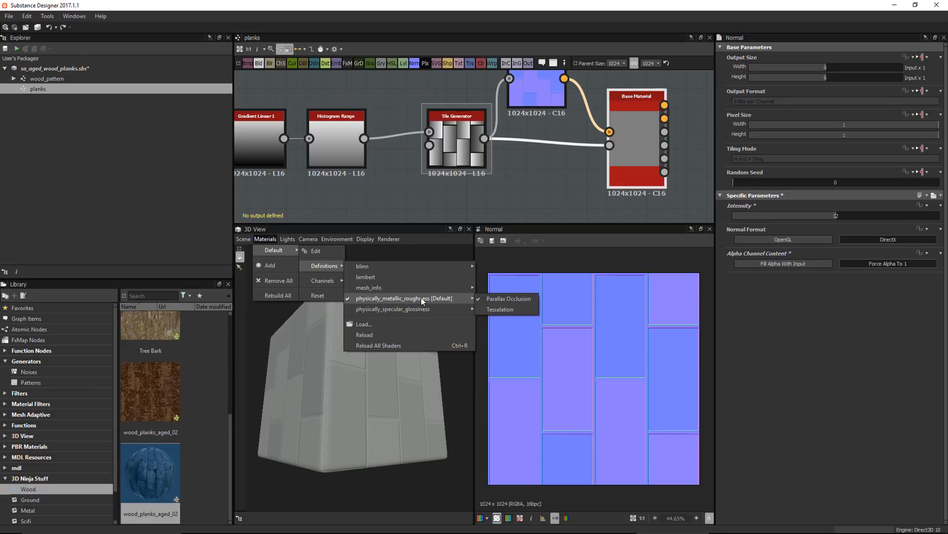
{"action": "left_click", "coordinate": [505, 310]}
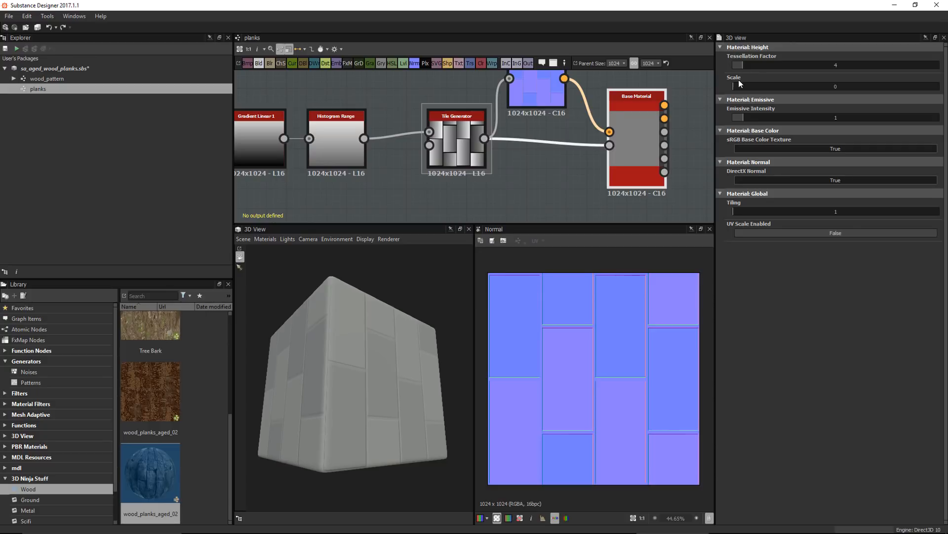
Set the preview material's height Scale to 4 and its Tessellation Factor to 37
{"action": "left_click_drag", "start_coordinate": [739, 87], "coordinate": [825, 91]}
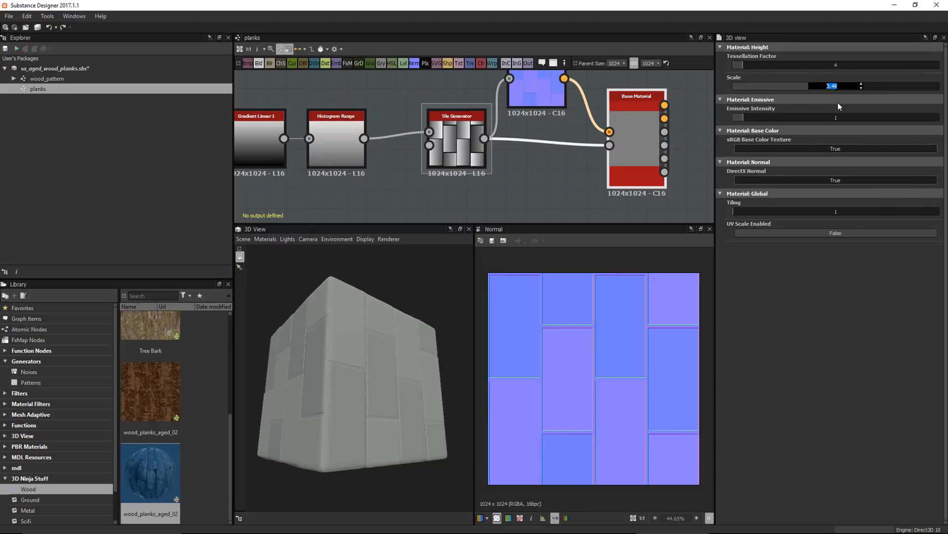
{"action": "type", "text": "4"}
{"action": "key", "text": "Return"}
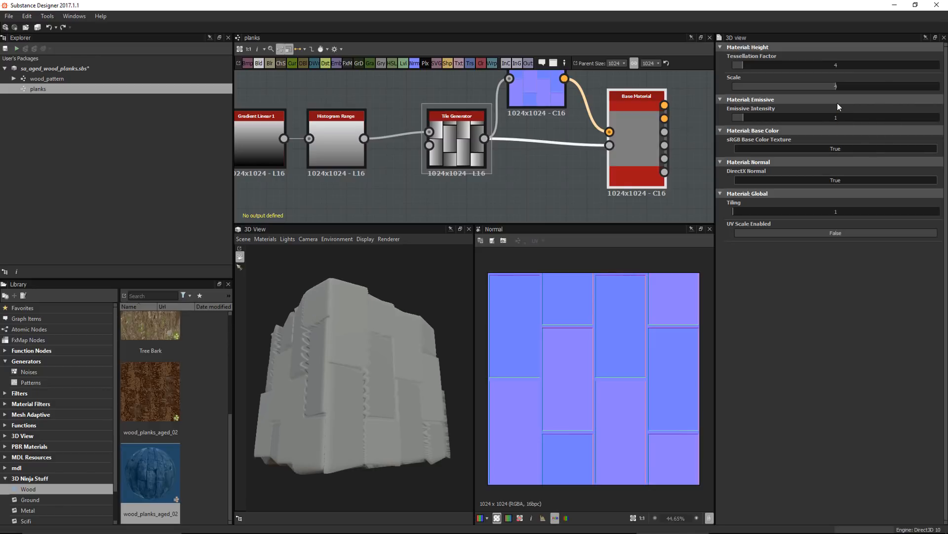
{"action": "left_click_drag", "start_coordinate": [388, 377], "coordinate": [408, 344]}
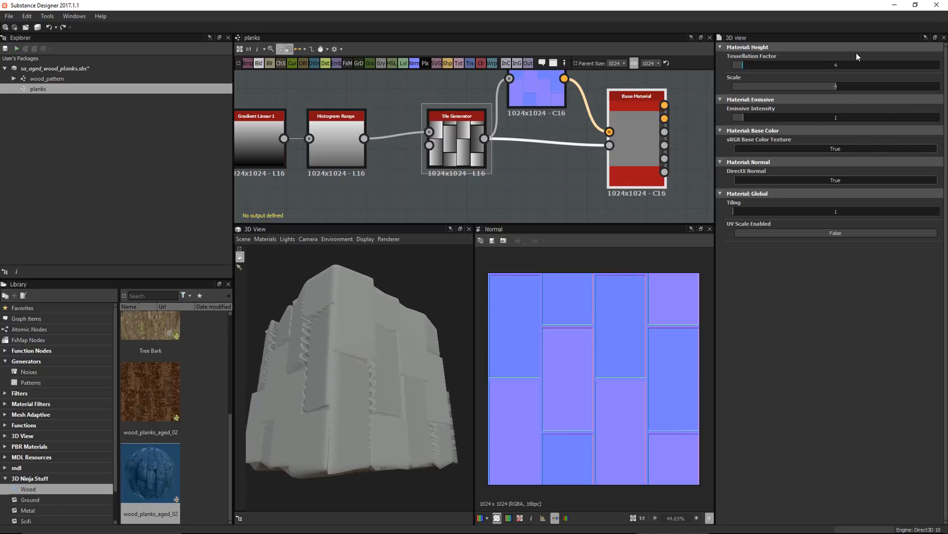
{"action": "left_click_drag", "start_coordinate": [752, 65], "coordinate": [825, 69]}
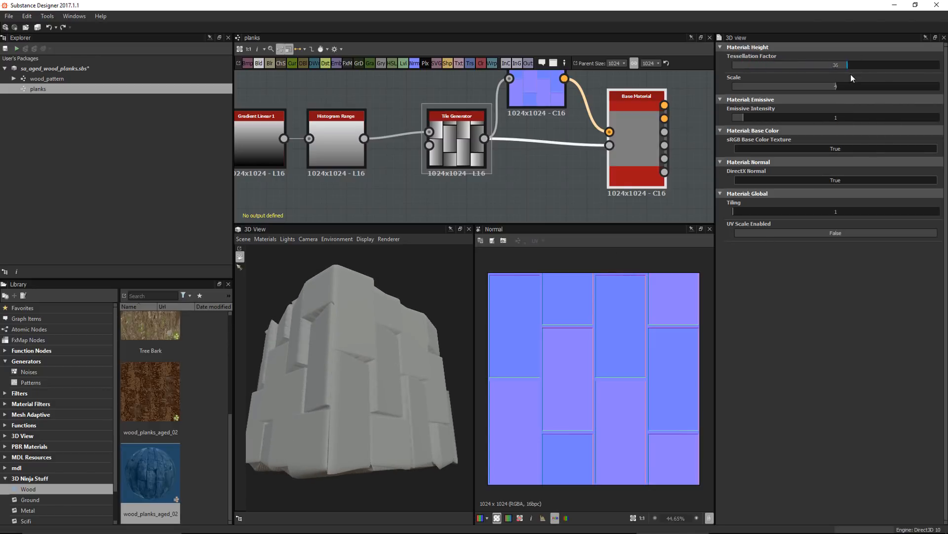
{"action": "left_click_drag", "start_coordinate": [415, 337], "coordinate": [383, 373]}
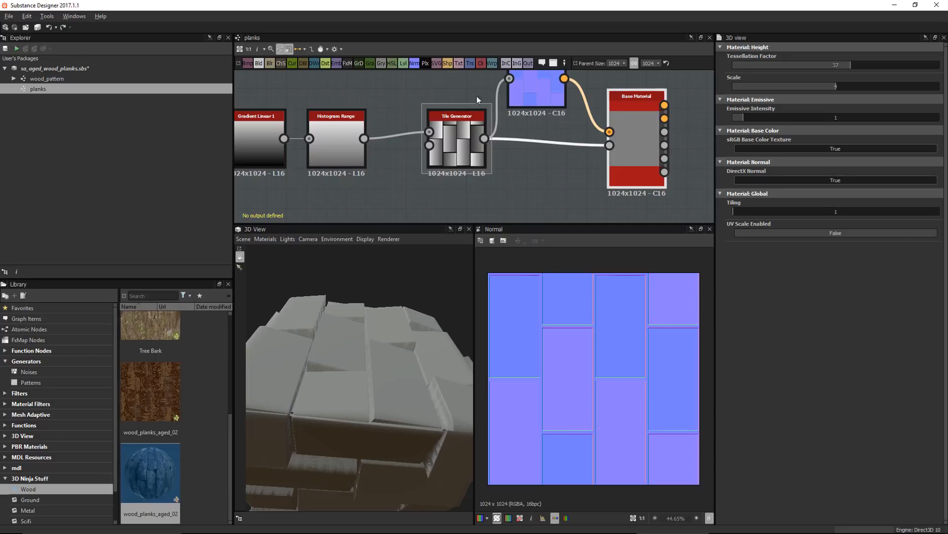
Show the Tile Generator in the 2D view and reduce the default 3D material's height Scale to 1.47
{"action": "scroll", "coordinate": [475, 93], "scroll_direction": "up", "scroll_amount": 2}
{"action": "double_click", "coordinate": [458, 146]}
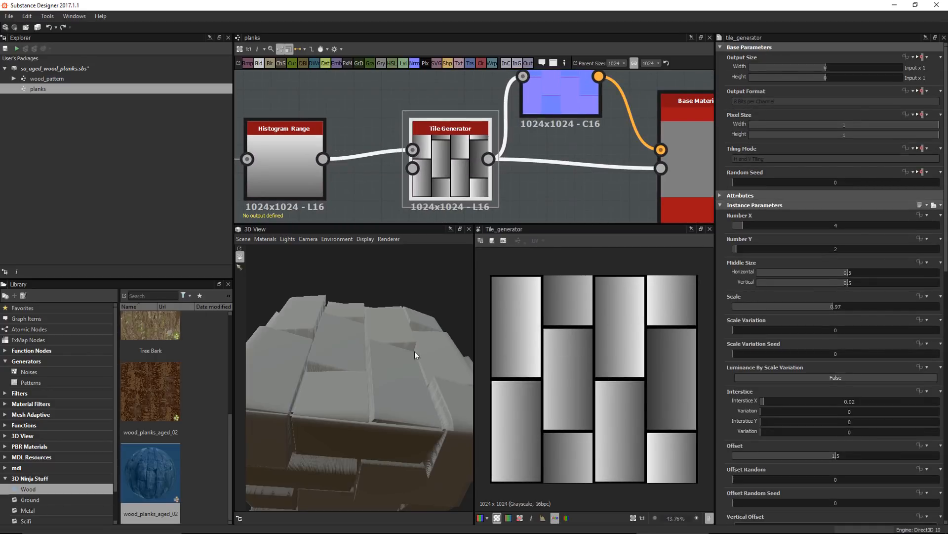
{"action": "left_click_drag", "start_coordinate": [372, 363], "coordinate": [375, 337]}
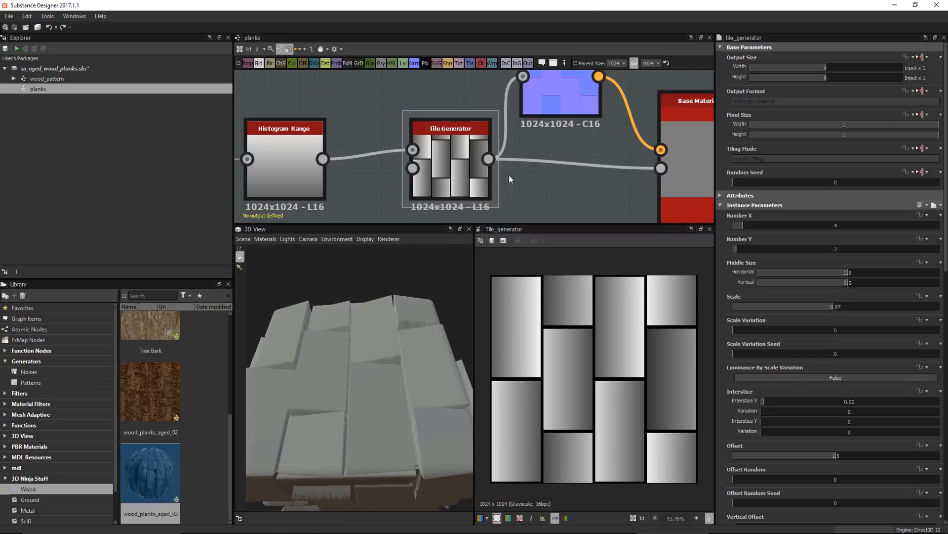
{"action": "left_click", "coordinate": [264, 239]}
{"action": "mouse_move", "coordinate": [265, 252]}
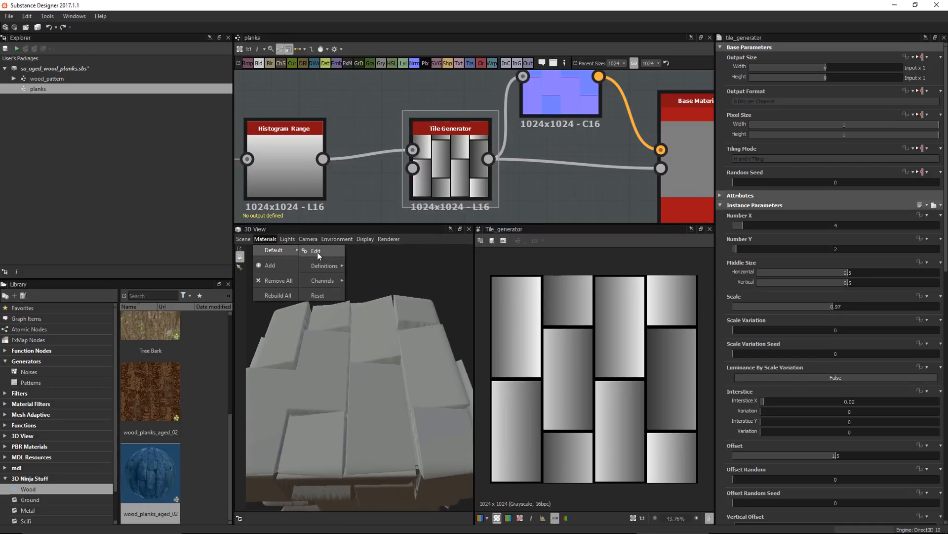
{"action": "left_click", "coordinate": [317, 252]}
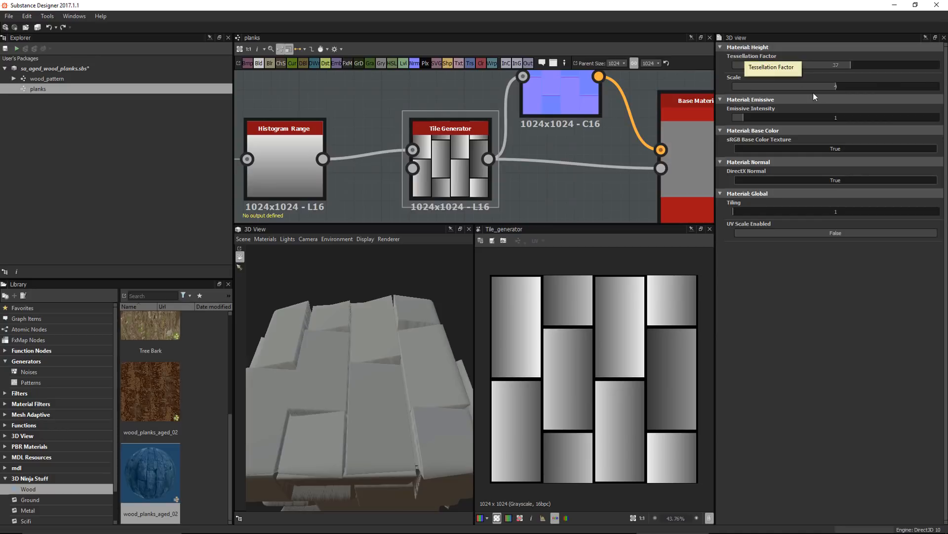
{"action": "left_click_drag", "start_coordinate": [831, 87], "coordinate": [771, 91]}
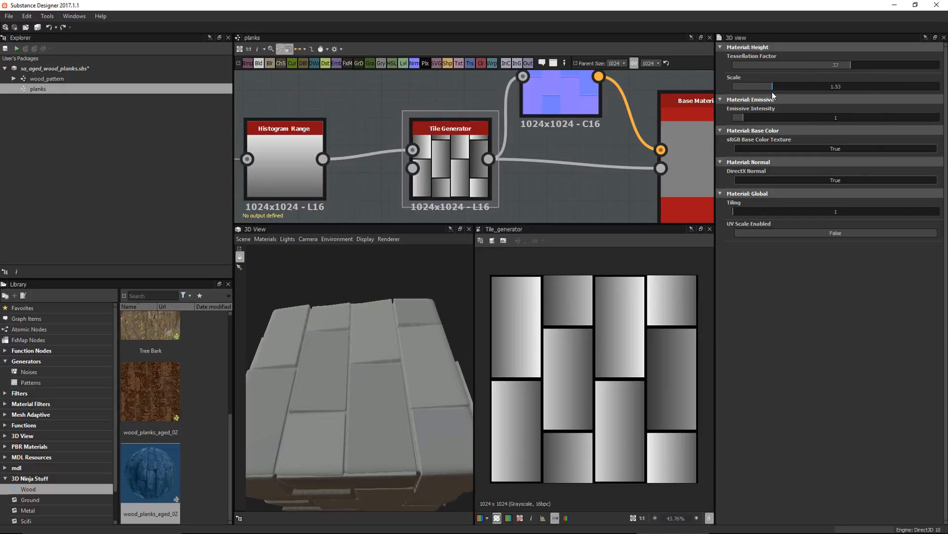
{"action": "left_click_drag", "start_coordinate": [364, 357], "coordinate": [384, 365]}
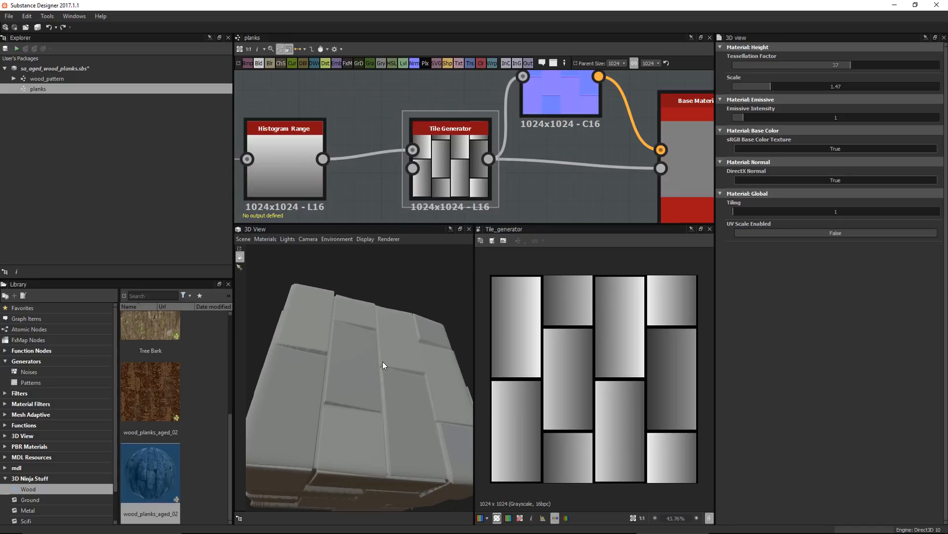
Move the Normal and Base Material nodes together farther away from the Tile Generator to make room between them
{"action": "scroll", "coordinate": [494, 163], "scroll_direction": "down", "scroll_amount": 5}
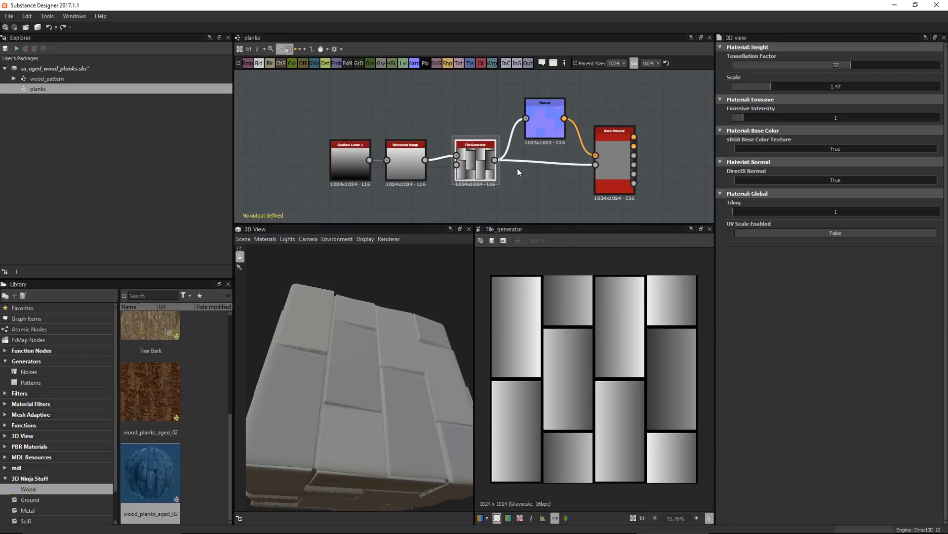
{"action": "middle_click_drag", "start_coordinate": [517, 168], "coordinate": [439, 159]}
{"action": "left_click_drag", "start_coordinate": [438, 83], "coordinate": [676, 147]}
{"action": "middle_click_drag", "start_coordinate": [536, 182], "coordinate": [582, 203]}
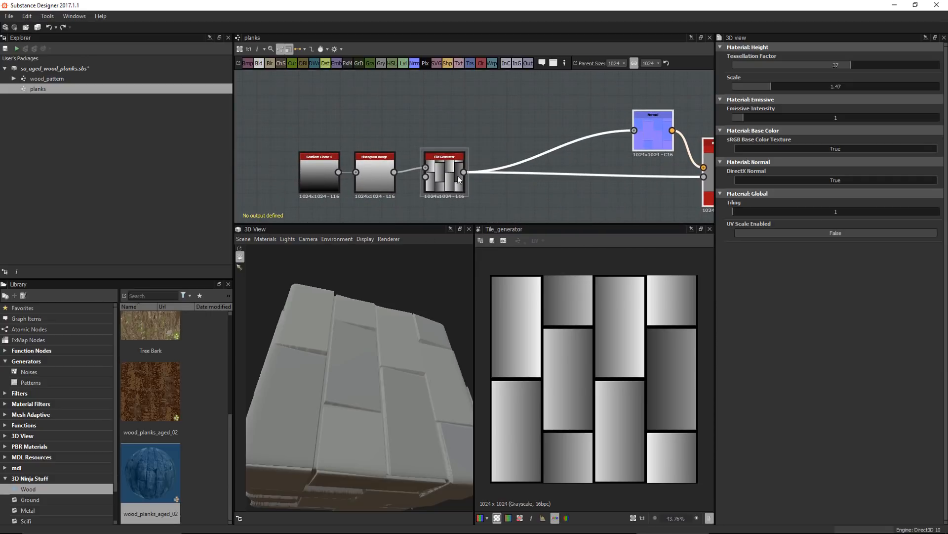
Add a new input parameter to the planks graph, with the graph's attributes section collapsed
{"action": "scroll", "coordinate": [458, 176], "scroll_direction": "down", "scroll_amount": 2}
{"action": "left_click", "coordinate": [401, 168]}
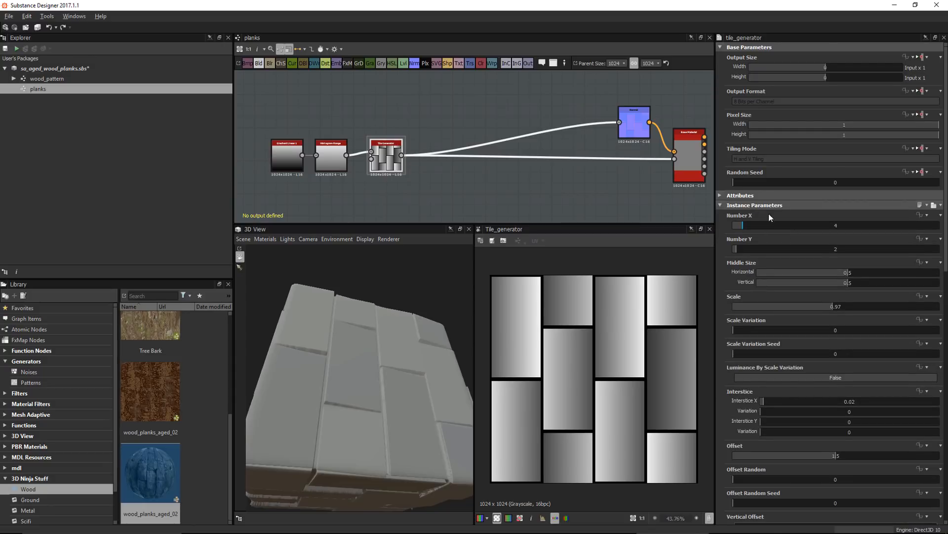
{"action": "left_click", "coordinate": [568, 182]}
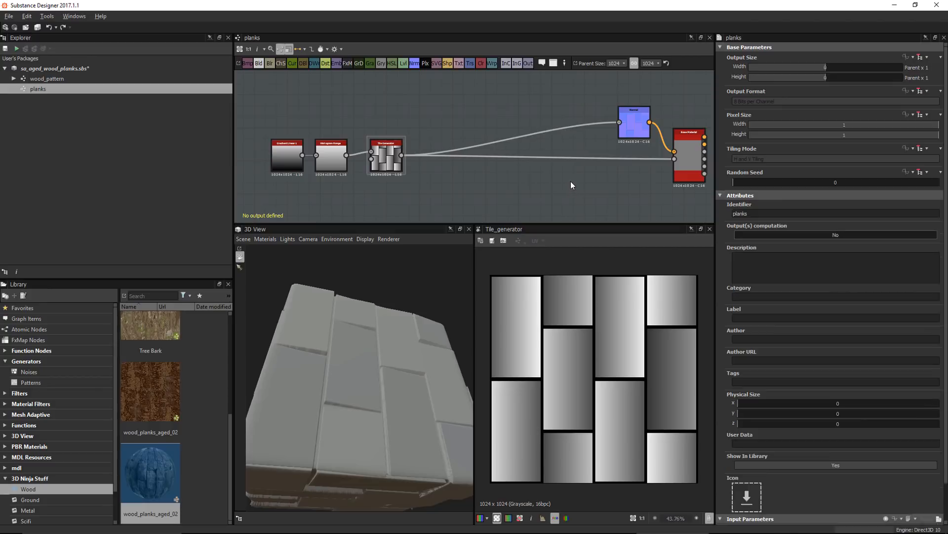
{"action": "left_click", "coordinate": [722, 195]}
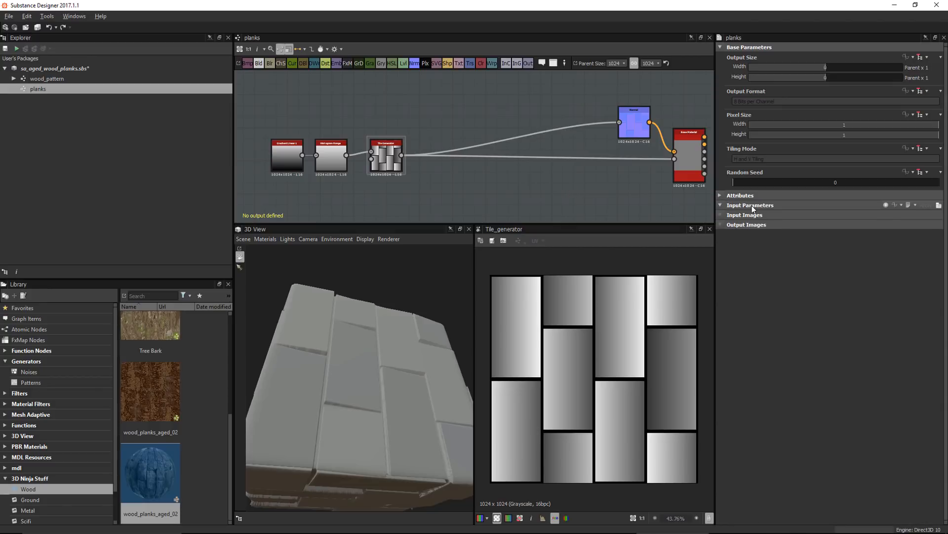
{"action": "left_click", "coordinate": [886, 204]}
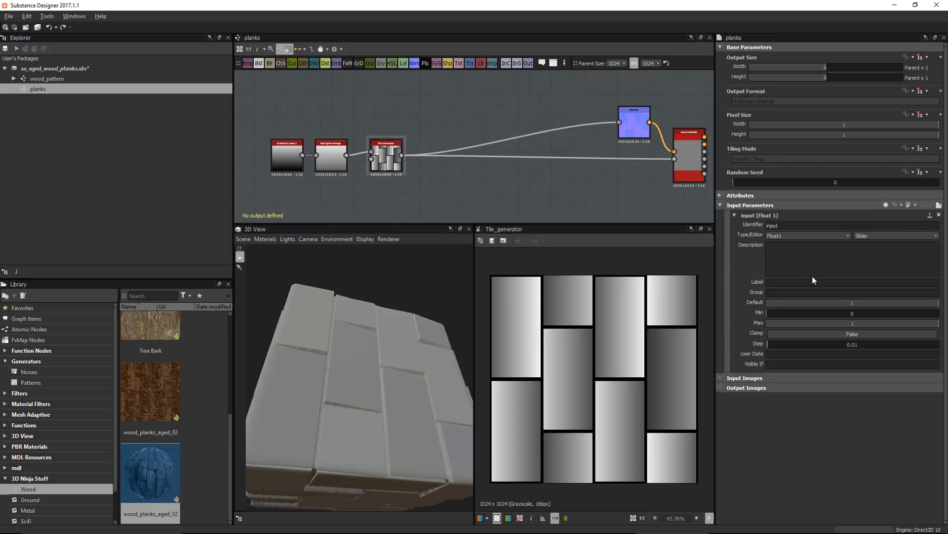
Give the new graph input the identifier plank_x and change its type to Integer1
{"action": "left_click_drag", "start_coordinate": [779, 225], "coordinate": [742, 223]}
{"action": "type", "text": "panks"}
{"action": "key", "text": "BackSpace"}
{"action": "key", "text": "BackSpace"}
{"action": "key", "text": "BackSpace"}
{"action": "key", "text": "BackSpace"}
{"action": "type", "text": "lanks"}
{"action": "type", "text": "x"}
{"action": "left_click", "coordinate": [784, 236]}
{"action": "left_click", "coordinate": [778, 251]}
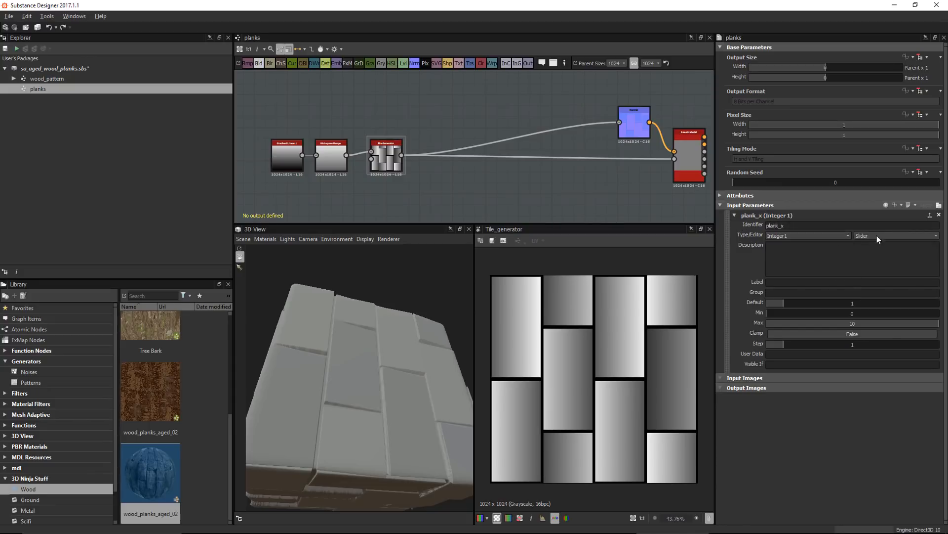
Set the plank_x input's default to 2, minimum to 2 and maximum to 4, and turn its clamping on
{"action": "left_click", "coordinate": [796, 303]}
{"action": "left_click", "coordinate": [842, 324]}
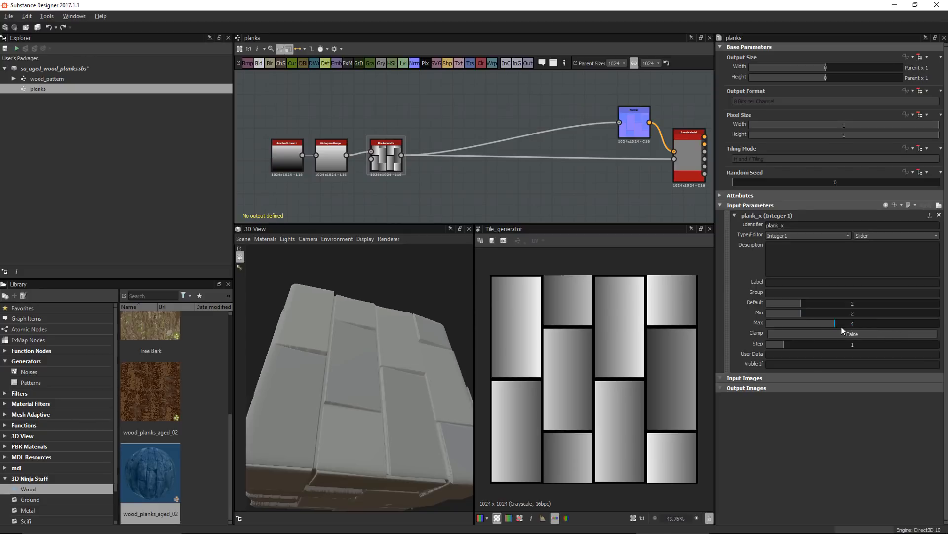
{"action": "left_click", "coordinate": [839, 334]}
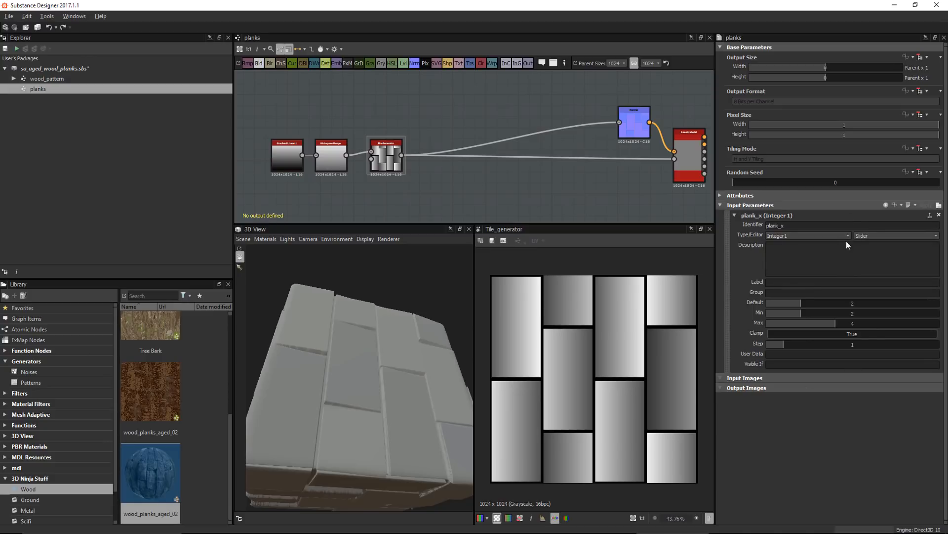
Select the Tile Generator node and examine its instance parameters, including Number X
{"action": "left_click", "coordinate": [386, 154]}
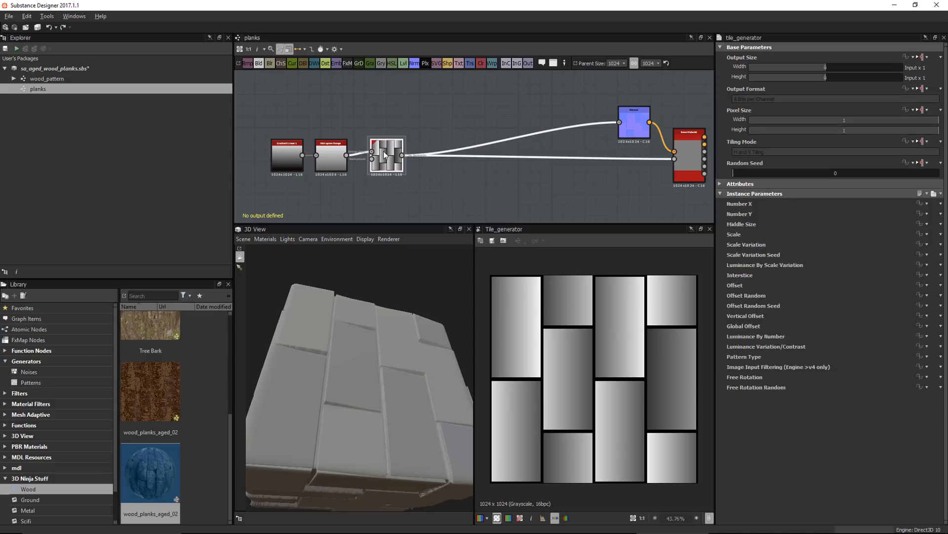
{"action": "scroll", "coordinate": [502, 200], "scroll_direction": "up", "scroll_amount": 1}
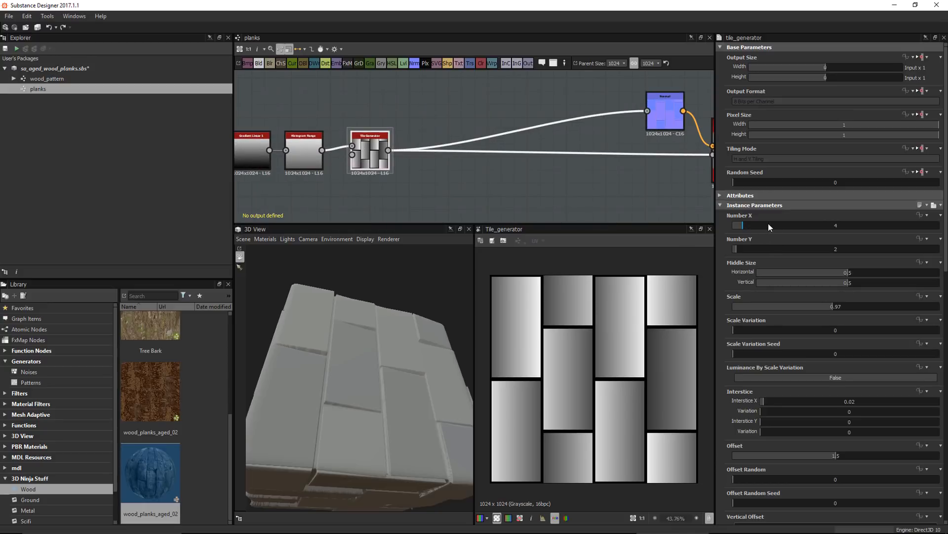
{"action": "middle_click_drag", "start_coordinate": [480, 165], "coordinate": [531, 168]}
{"action": "scroll", "coordinate": [531, 168], "scroll_direction": "up", "scroll_amount": 1}
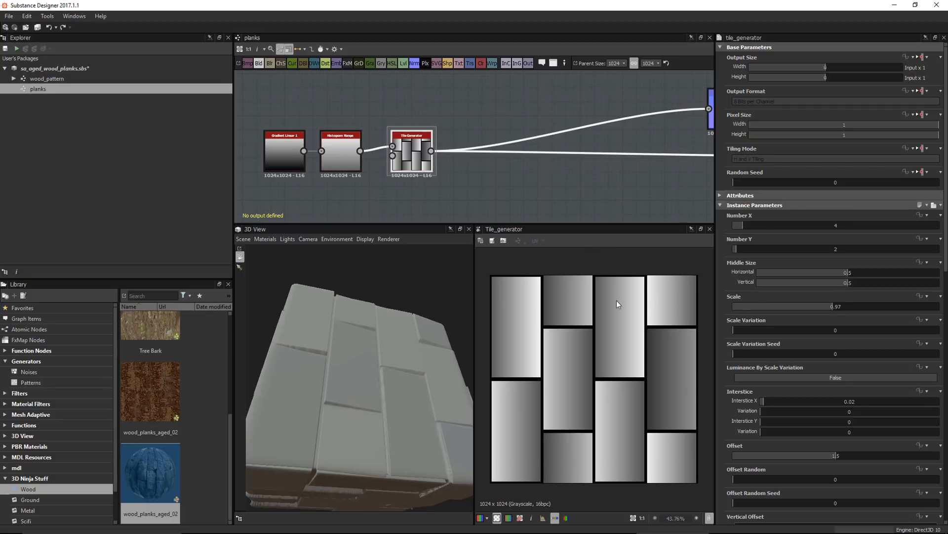
Set the default 3D material's Tiling to 2 and check the repeated planks on the preview cube
{"action": "left_click", "coordinate": [262, 238]}
{"action": "mouse_move", "coordinate": [274, 250]}
{"action": "left_click", "coordinate": [336, 251]}
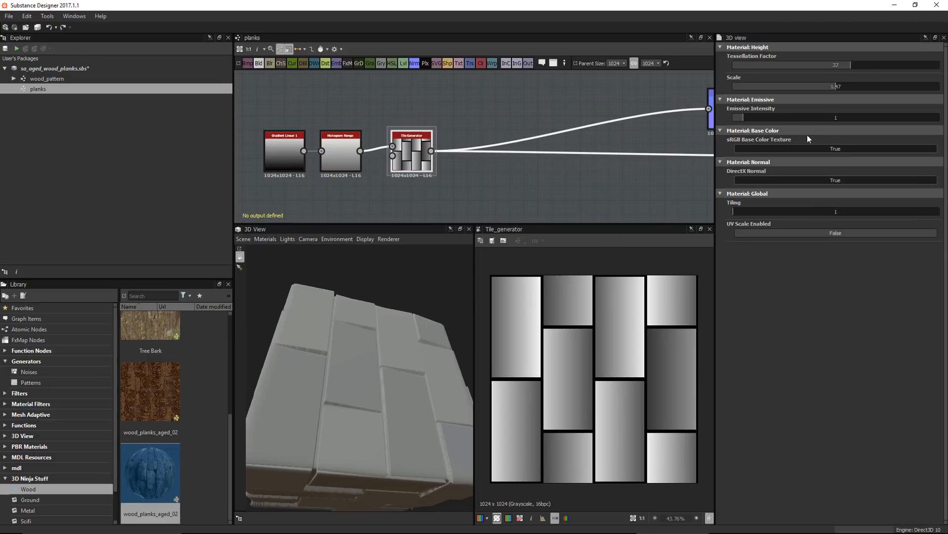
{"action": "double_click", "coordinate": [835, 210]}
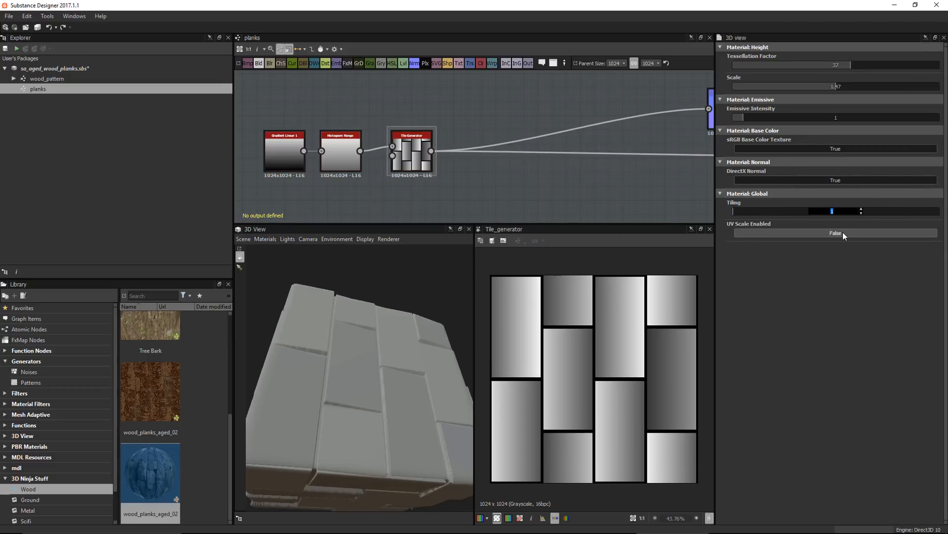
{"action": "type", "text": "2"}
{"action": "key", "text": "Return"}
{"action": "left_click_drag", "start_coordinate": [404, 354], "coordinate": [387, 340]}
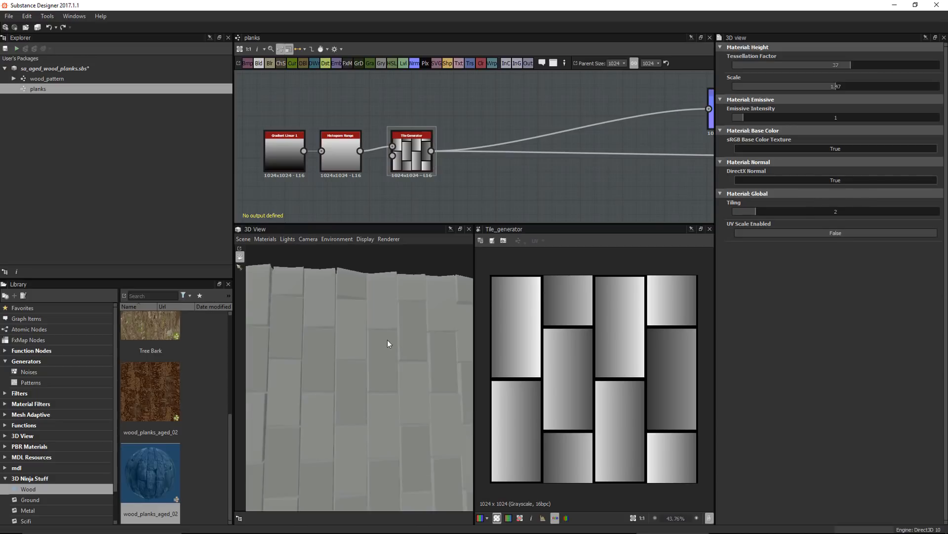
Try the Tile Generator's Number X at 5 and inspect how the planks tile on the preview cube
{"action": "left_click", "coordinate": [413, 150]}
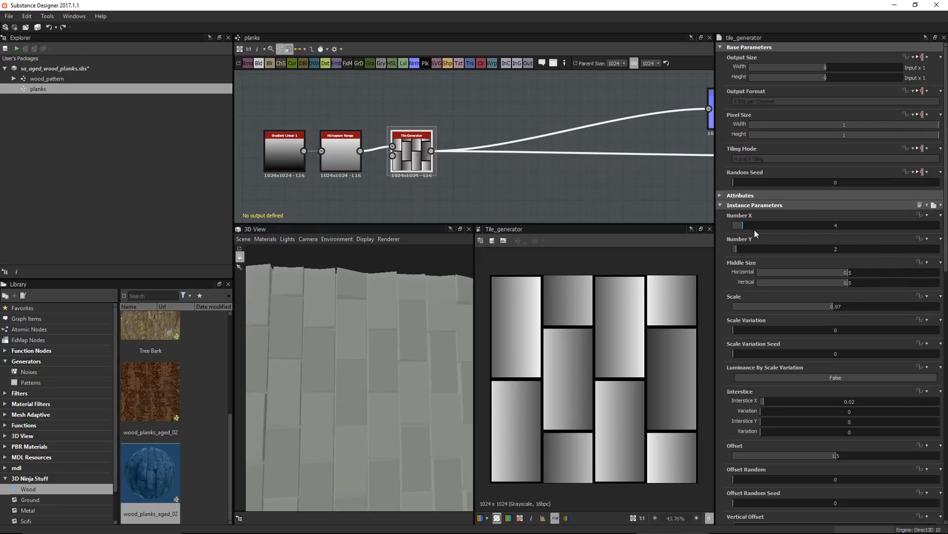
{"action": "left_click_drag", "start_coordinate": [746, 225], "coordinate": [746, 225]}
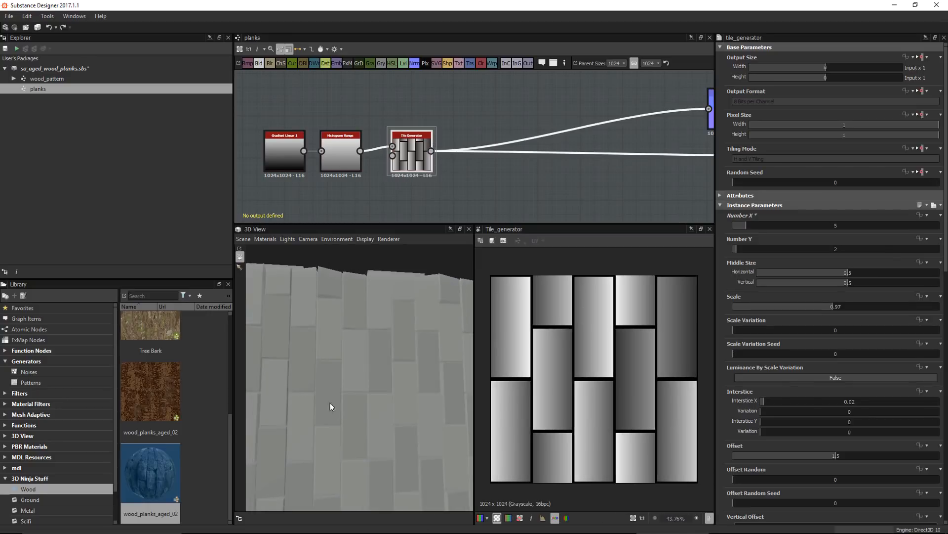
{"action": "left_click_drag", "start_coordinate": [330, 402], "coordinate": [403, 395]}
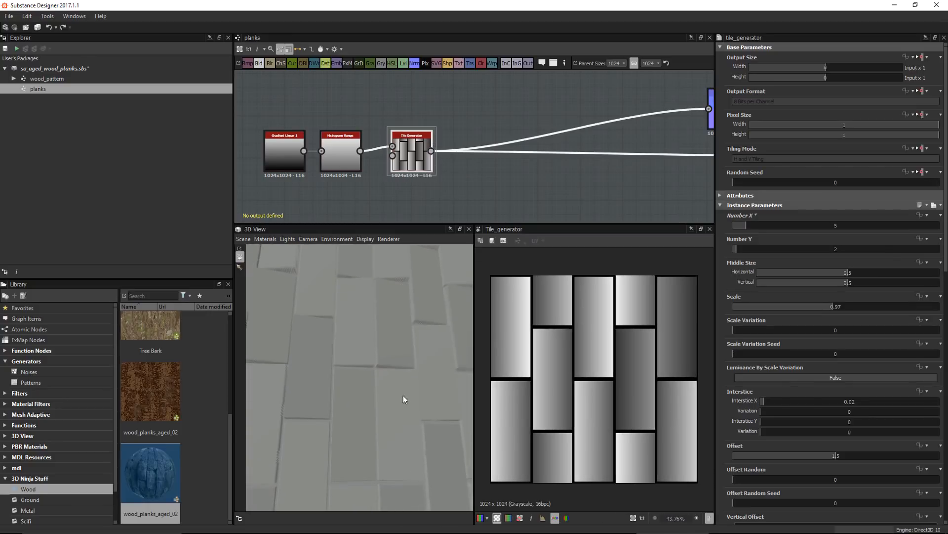
{"action": "right_click_drag", "start_coordinate": [403, 395], "coordinate": [392, 377], "text": "ctrl+shift"}
{"action": "left_click_drag", "start_coordinate": [382, 320], "coordinate": [379, 345]}
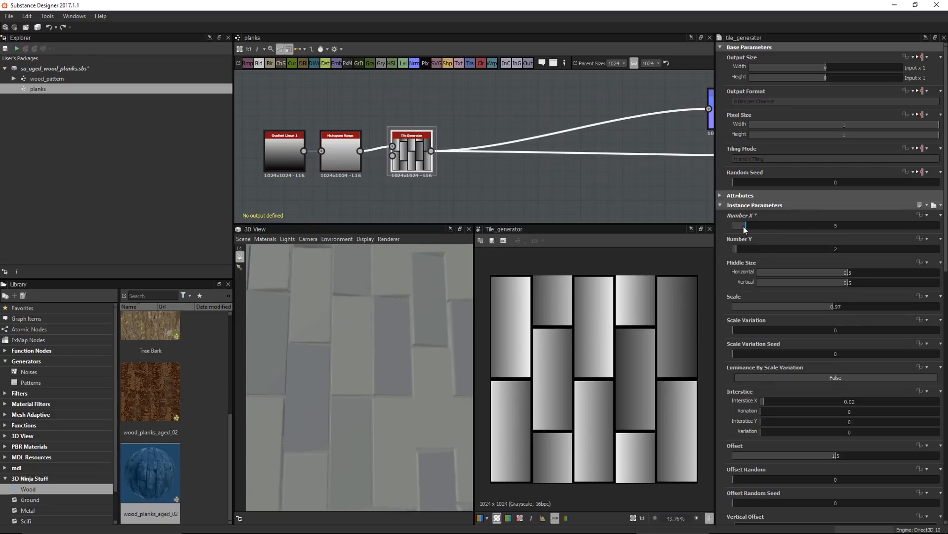
Compare Number X values of 4 and 7 on the Tile Generator, then leave it at 4 and deselect the node
{"action": "left_click_drag", "start_coordinate": [744, 226], "coordinate": [742, 227]}
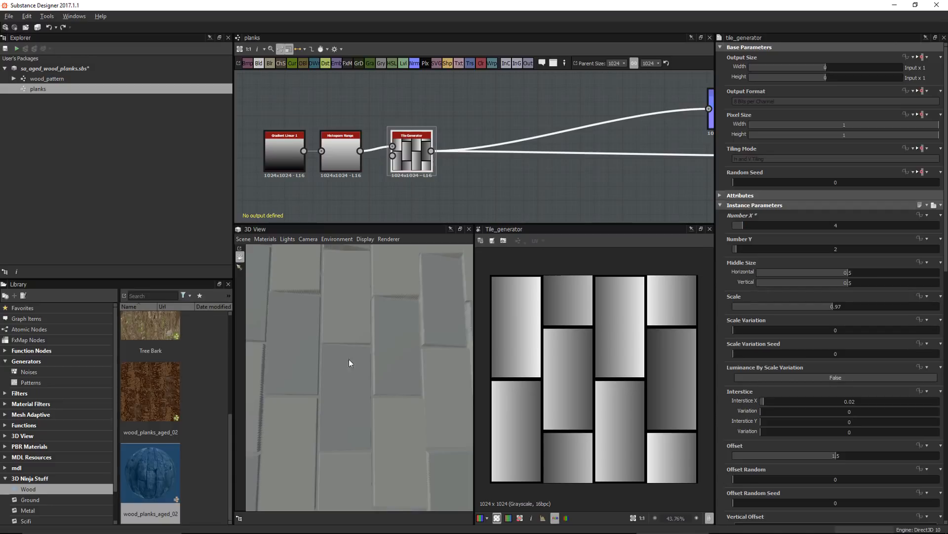
{"action": "left_click_drag", "start_coordinate": [349, 360], "coordinate": [374, 372]}
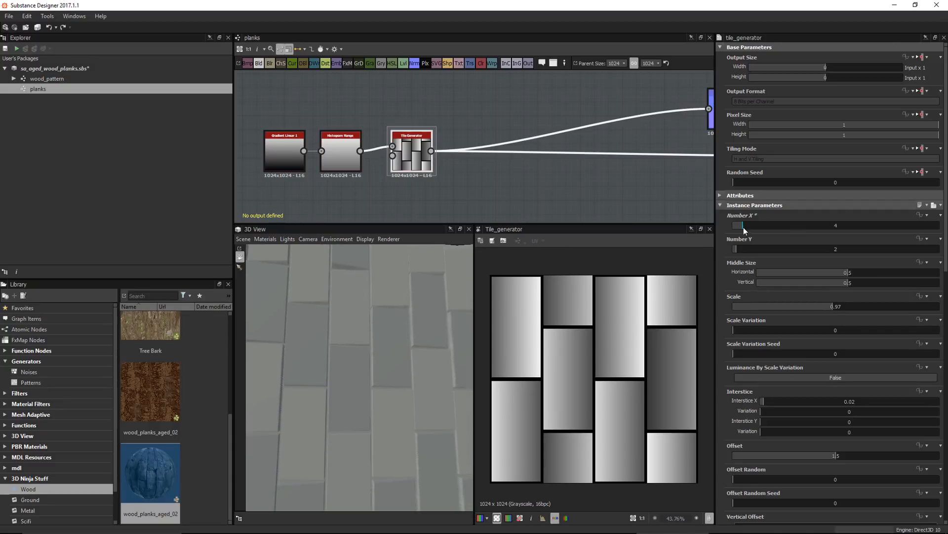
{"action": "left_click_drag", "start_coordinate": [743, 226], "coordinate": [752, 227]}
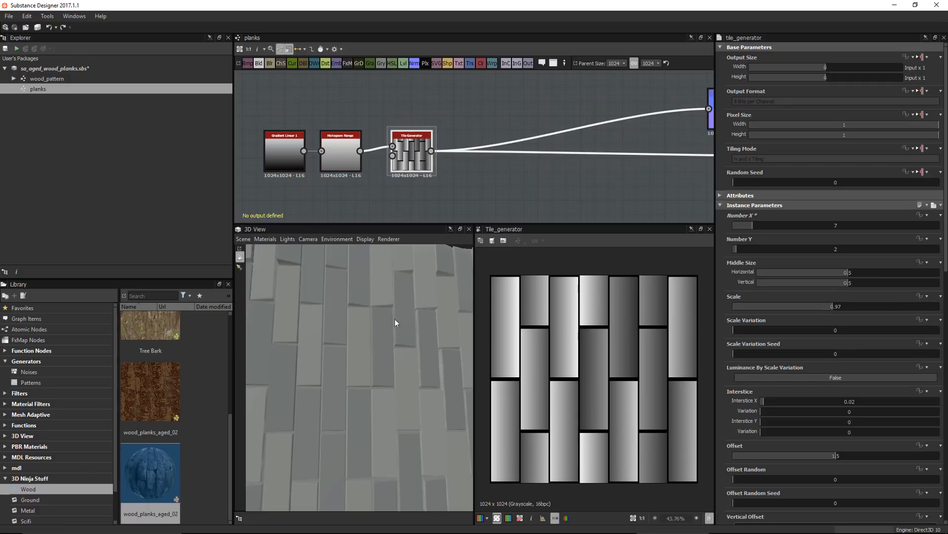
{"action": "left_click_drag", "start_coordinate": [745, 224], "coordinate": [743, 224]}
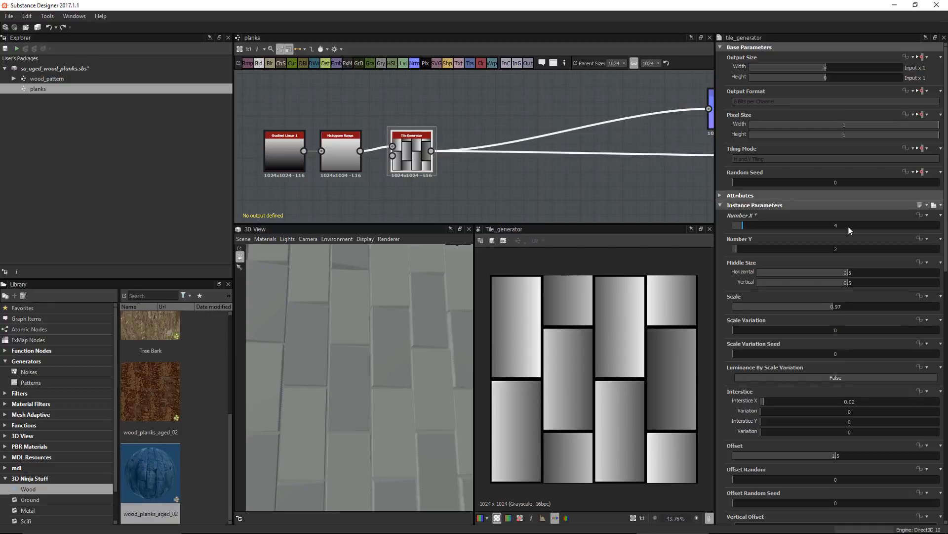
{"action": "left_click", "coordinate": [496, 191]}
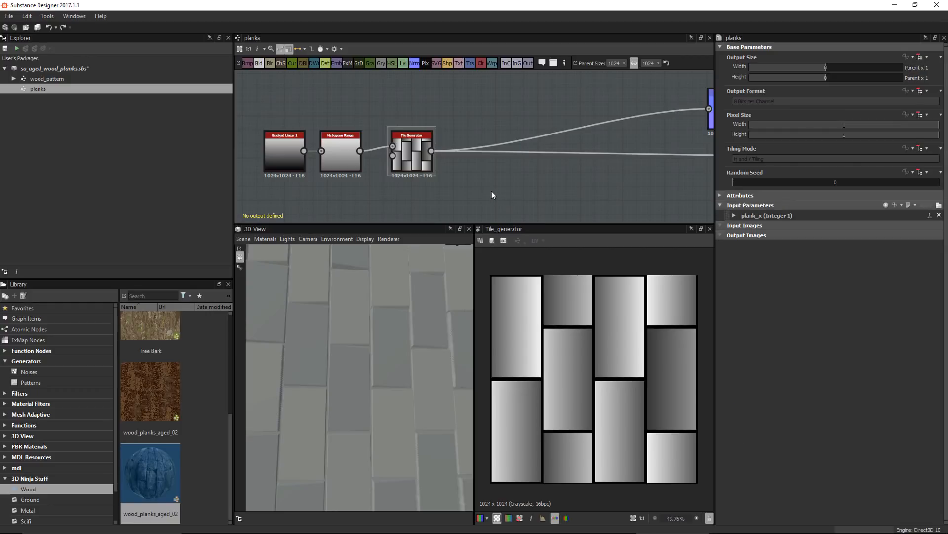
Examine the plank_x input parameter's default, range and step settings against the Tile Generator's Number X
{"action": "left_click", "coordinate": [734, 216]}
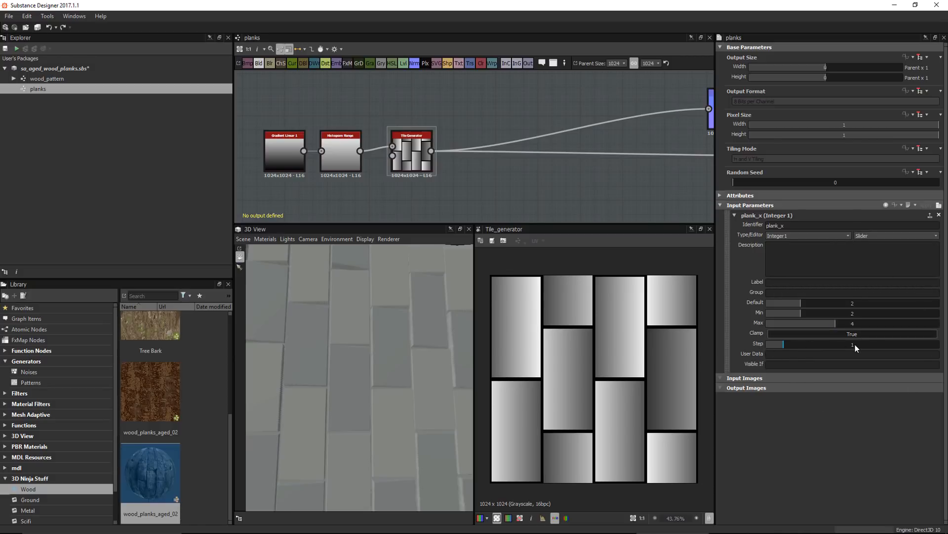
{"action": "type", "text": "2"}
{"action": "key", "text": "Return"}
{"action": "left_click", "coordinate": [413, 149]}
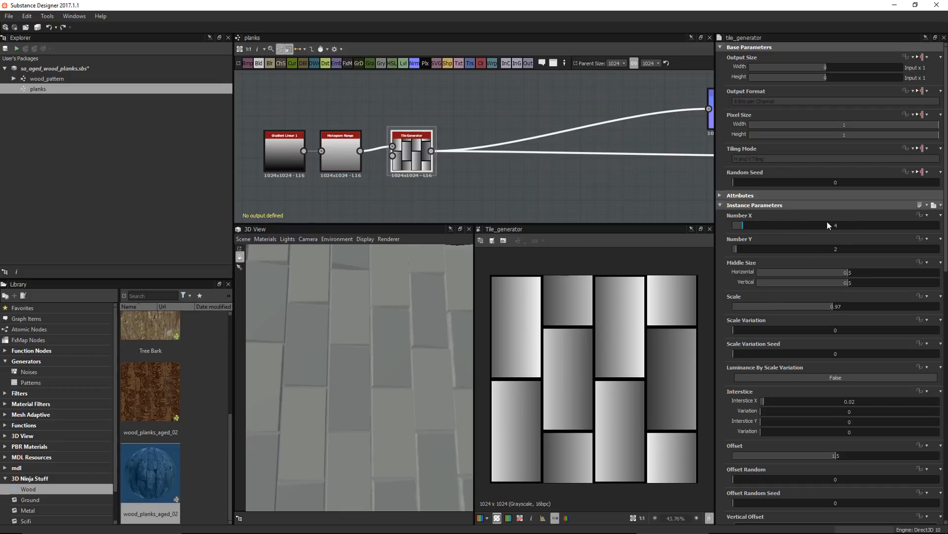
{"action": "left_click", "coordinate": [561, 183]}
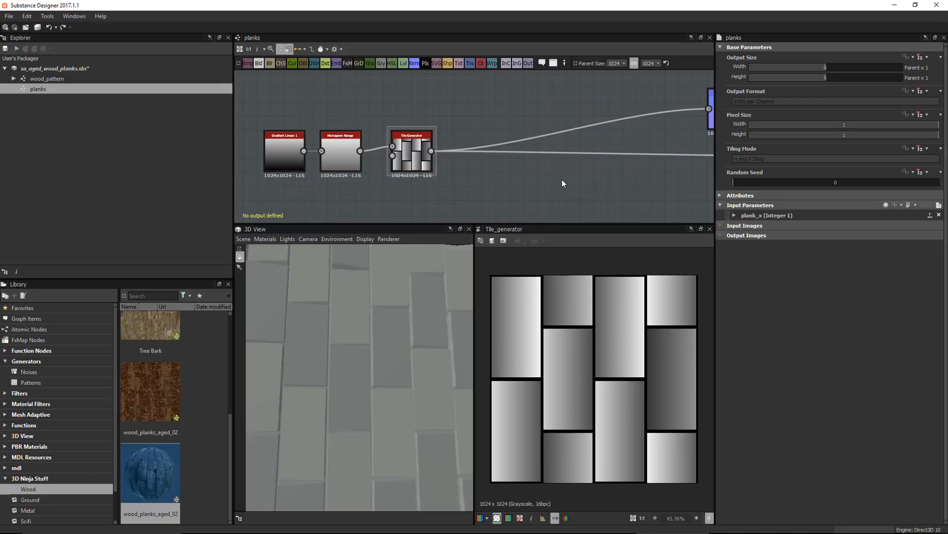
{"action": "left_click", "coordinate": [735, 215]}
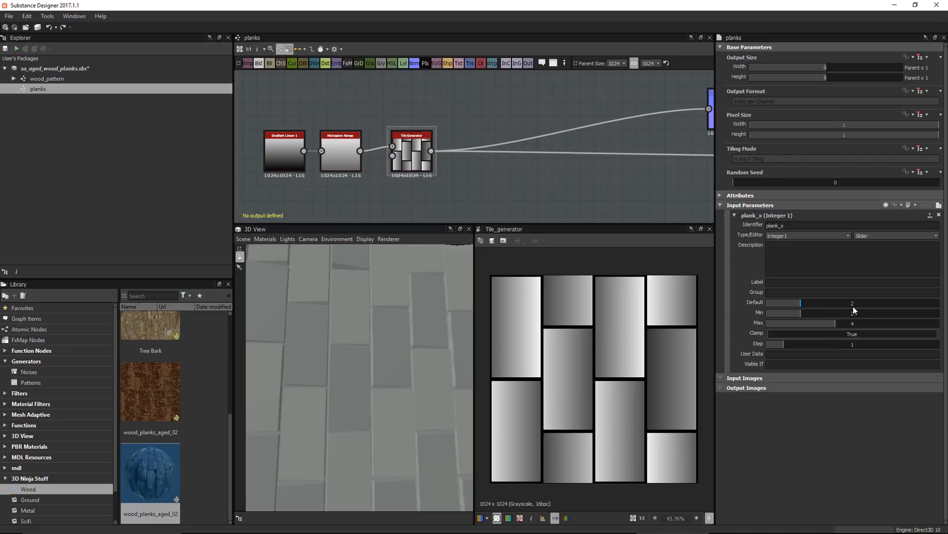
Drive the Tile Generator's Number X with the plank_x input parameter
{"action": "left_click", "coordinate": [416, 153]}
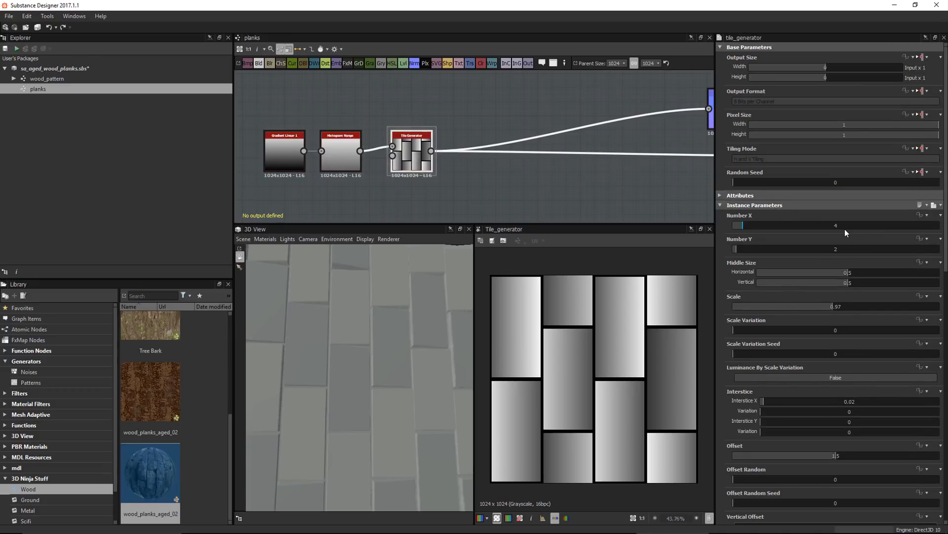
{"action": "left_click", "coordinate": [925, 216]}
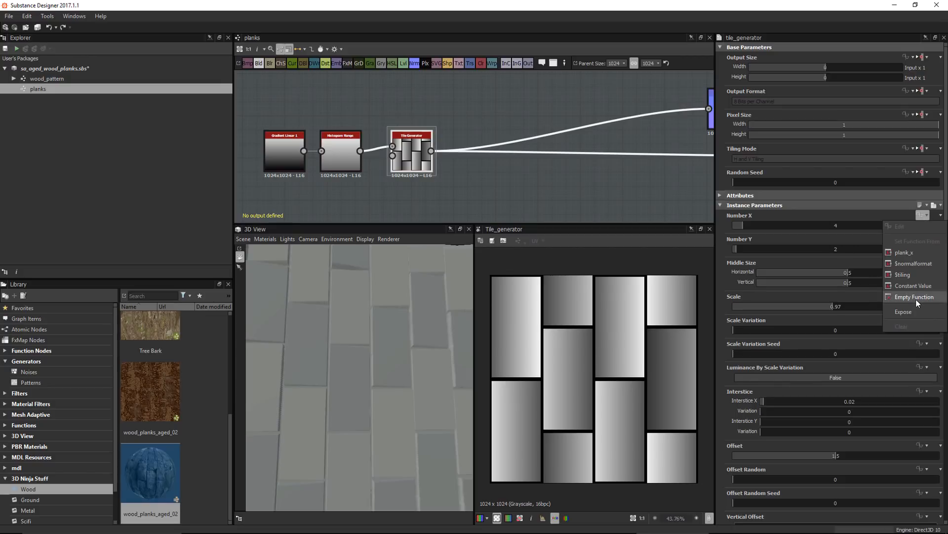
{"action": "left_click", "coordinate": [903, 253]}
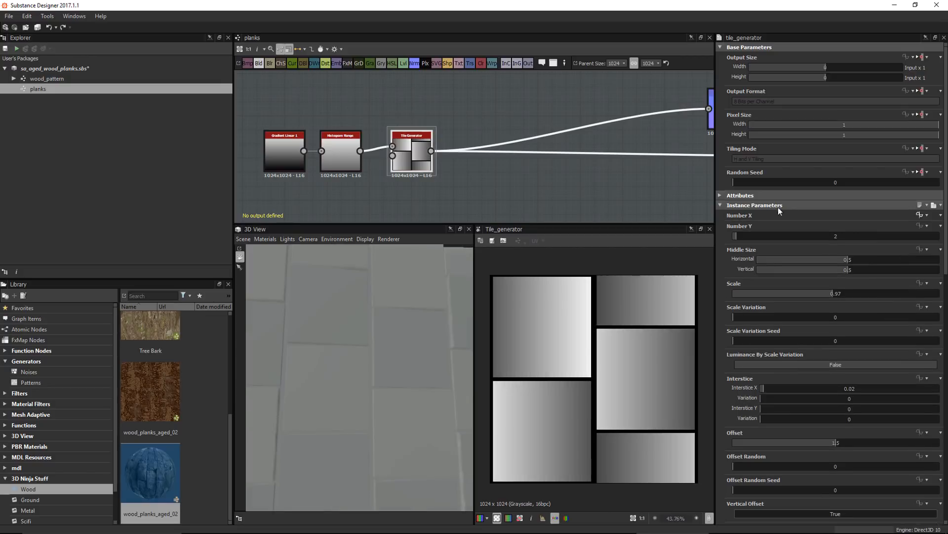
Open the Number X function and add a Multiplication node with plank_x connected to its first input
{"action": "left_click", "coordinate": [920, 215]}
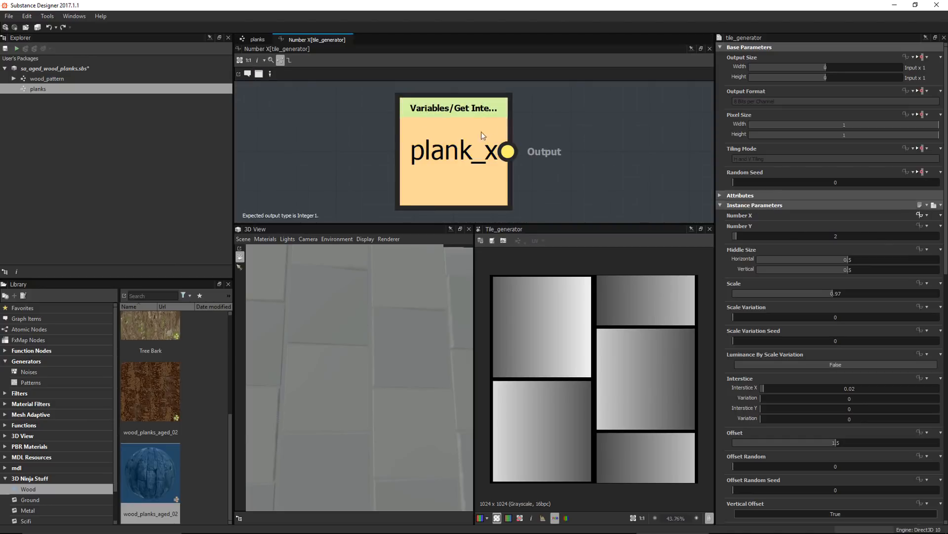
{"action": "left_click", "coordinate": [441, 127]}
{"action": "right_click", "coordinate": [592, 132]}
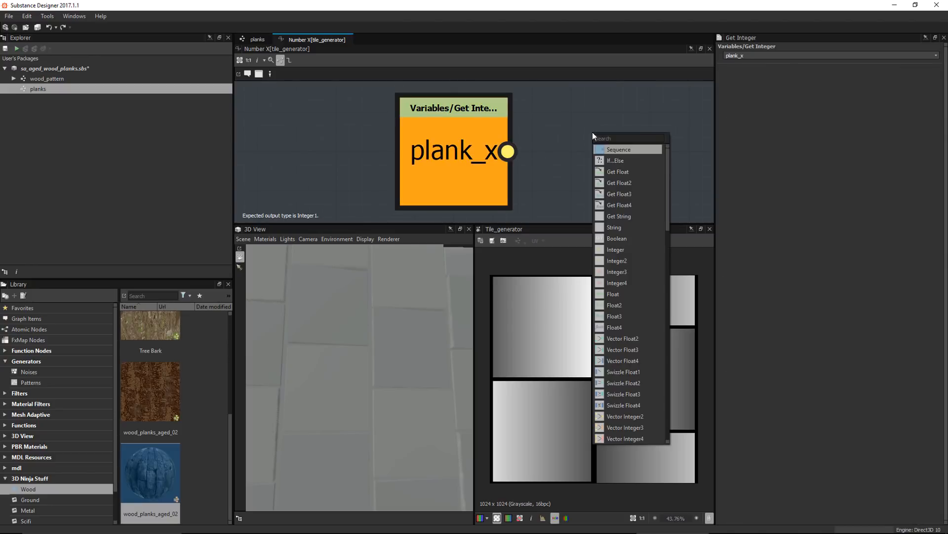
{"action": "left_click", "coordinate": [537, 156]}
{"action": "scroll", "coordinate": [537, 155], "scroll_direction": "down", "scroll_amount": 2}
{"action": "middle_click_drag", "start_coordinate": [591, 172], "coordinate": [492, 153]}
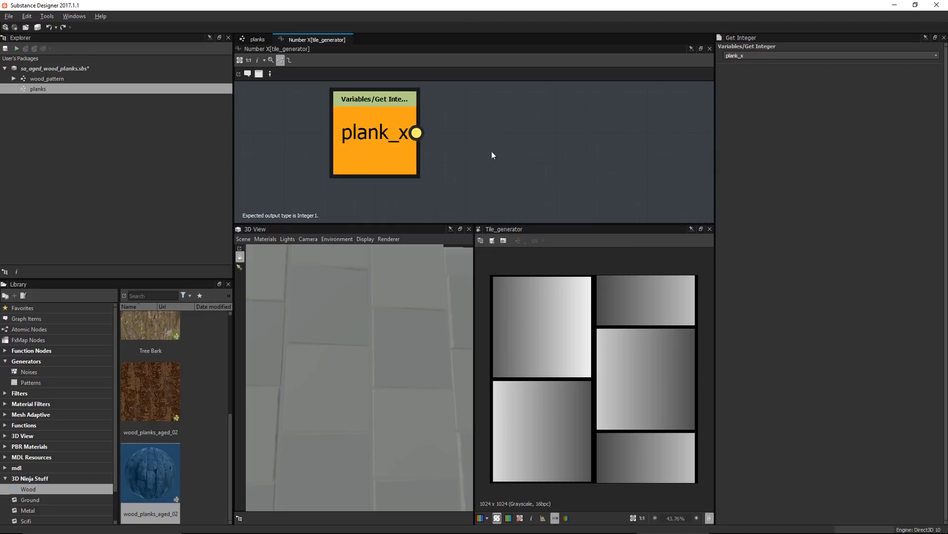
{"action": "right_click", "coordinate": [475, 131]}
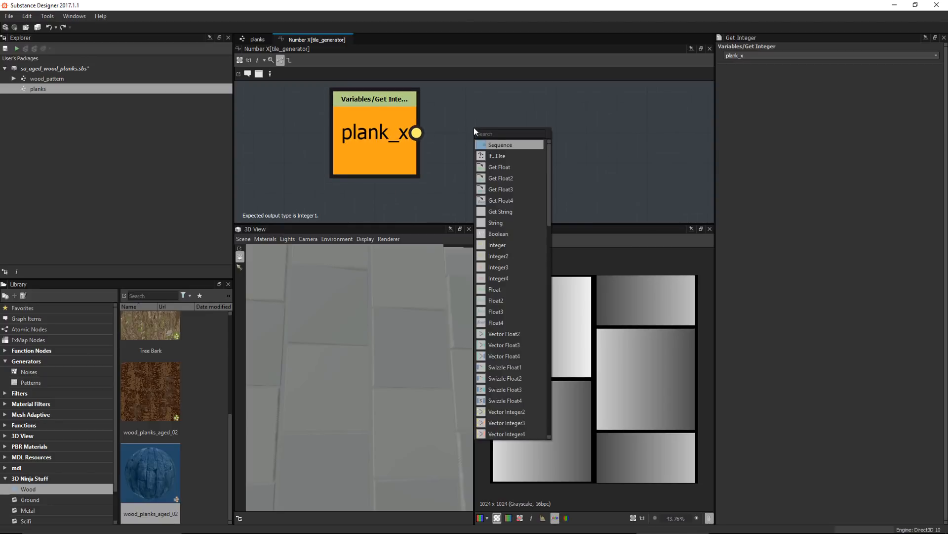
{"action": "type", "text": "mul"}
{"action": "key", "text": "Return"}
{"action": "left_click_drag", "start_coordinate": [474, 128], "coordinate": [564, 157]}
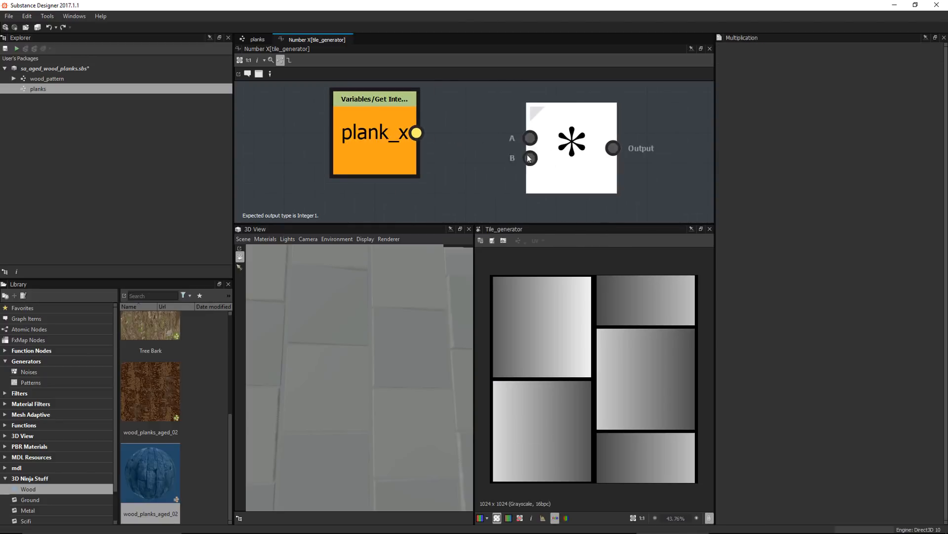
{"action": "left_click_drag", "start_coordinate": [417, 133], "coordinate": [530, 138]}
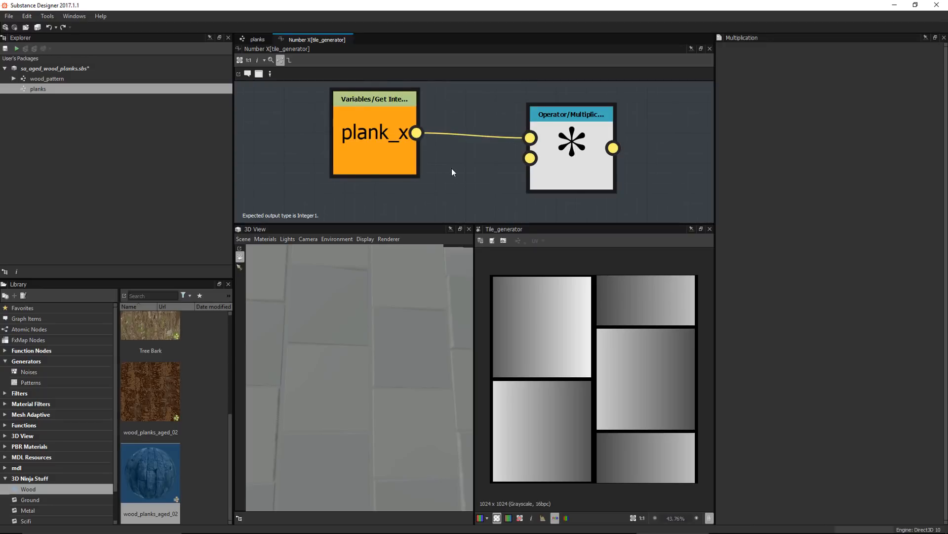
Add an Integer constant of 2 and connect it to the Multiplication node's second input
{"action": "right_click", "coordinate": [452, 172]}
{"action": "type", "text": "in"}
{"action": "left_click", "coordinate": [470, 185]}
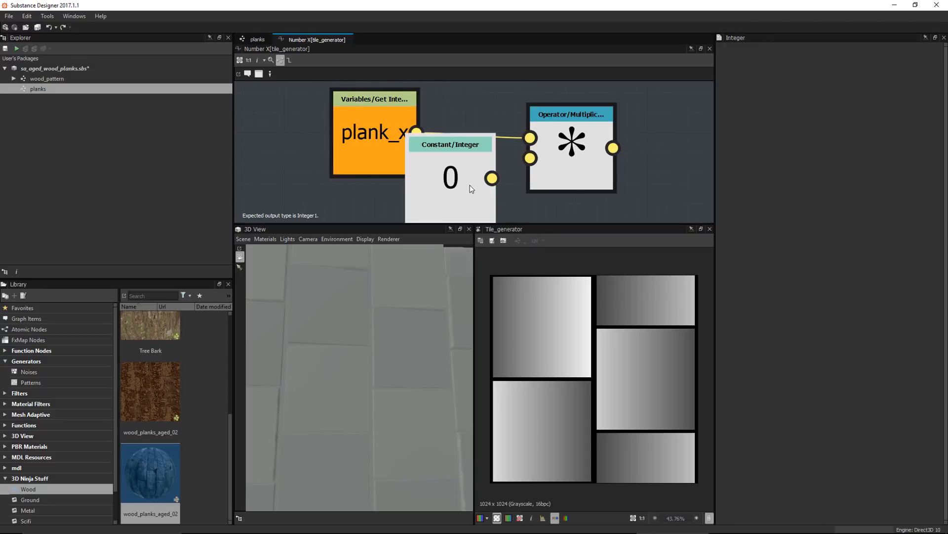
{"action": "left_click_drag", "start_coordinate": [470, 186], "coordinate": [469, 202]}
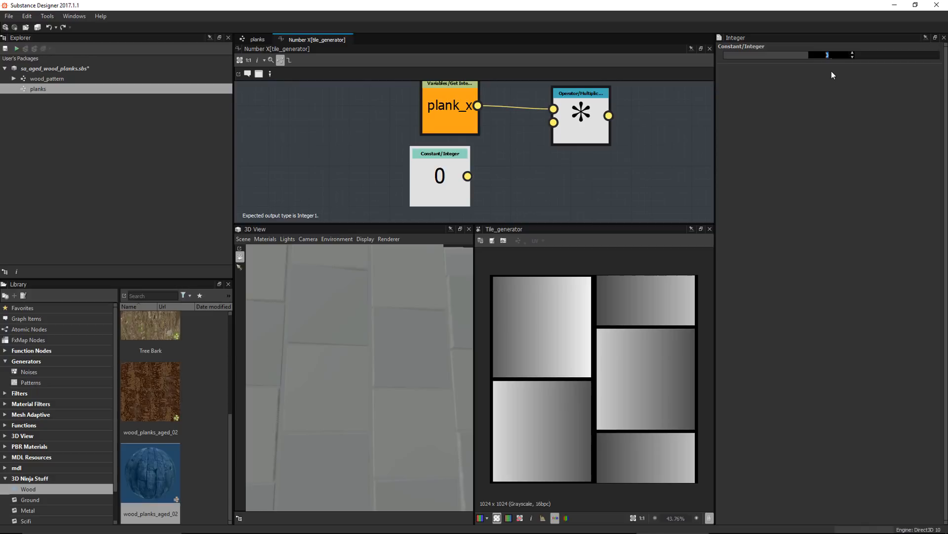
{"action": "type", "text": "2"}
{"action": "key", "text": "Return"}
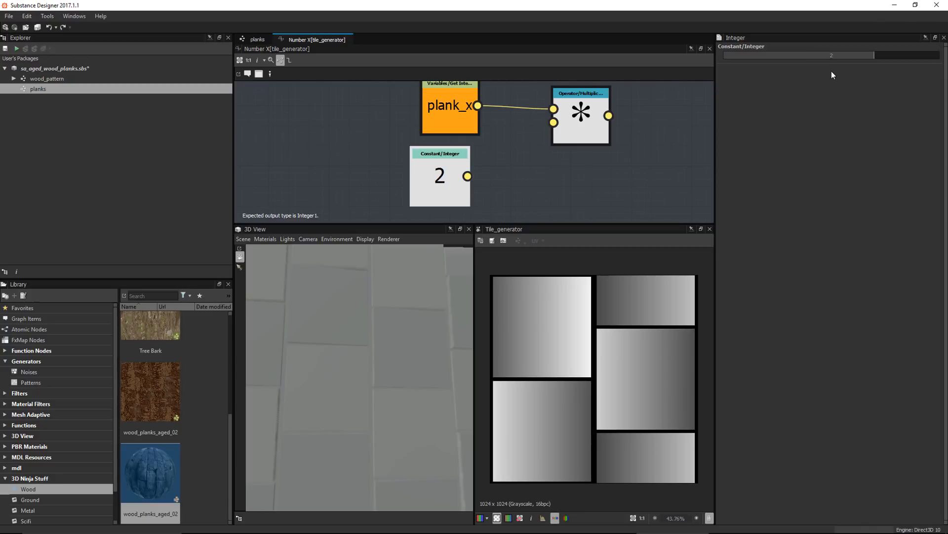
{"action": "left_click_drag", "start_coordinate": [467, 176], "coordinate": [554, 122]}
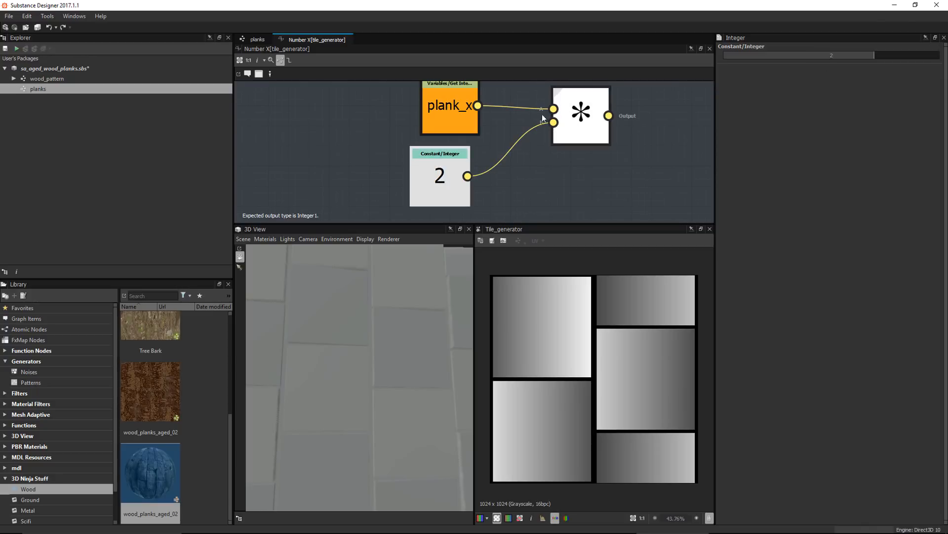
Set the Multiplication node as the function's output and tidy the position of the plank_x node
{"action": "right_click", "coordinate": [576, 118]}
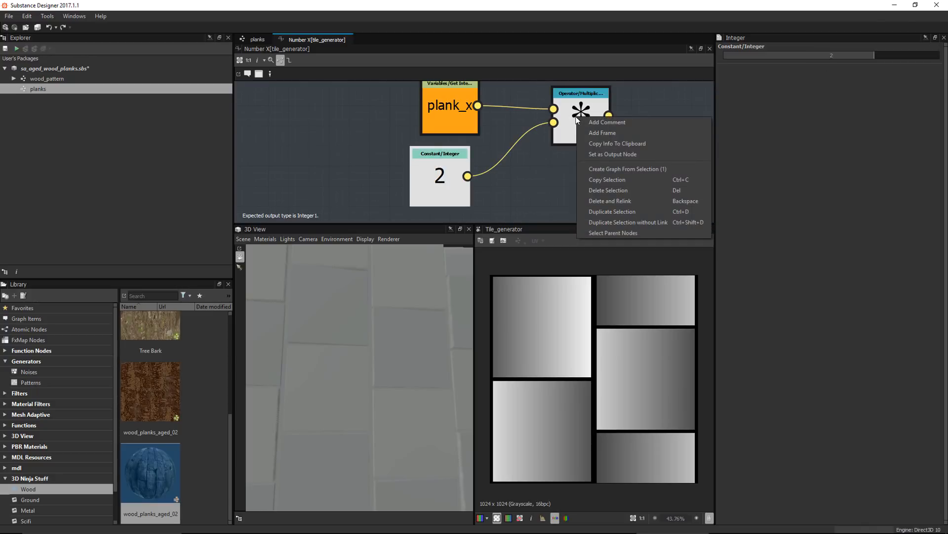
{"action": "left_click", "coordinate": [627, 156]}
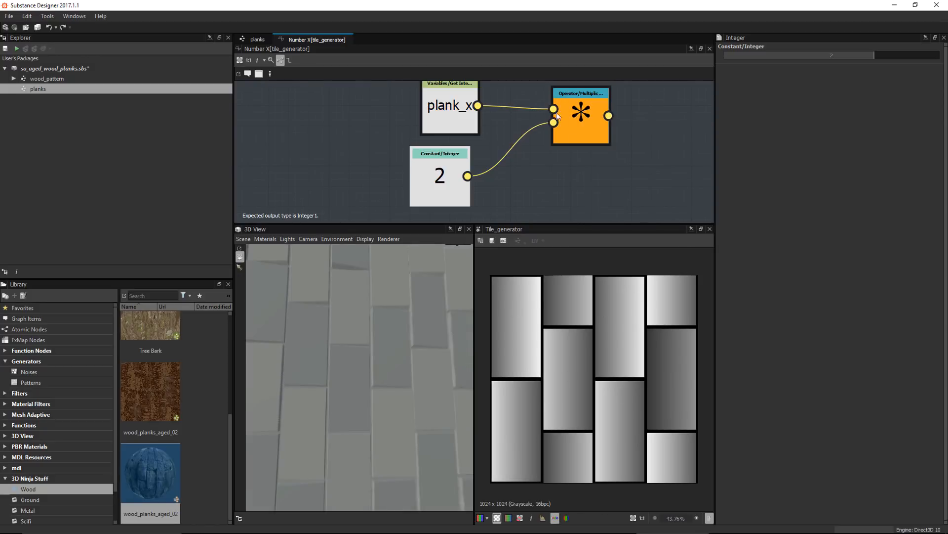
{"action": "left_click", "coordinate": [450, 119]}
{"action": "mouse_move", "coordinate": [437, 115]}
{"action": "left_mouse_down"}
{"action": "mouse_move", "coordinate": [427, 124]}
{"action": "mouse_move", "coordinate": [428, 115]}
{"action": "left_mouse_up"}
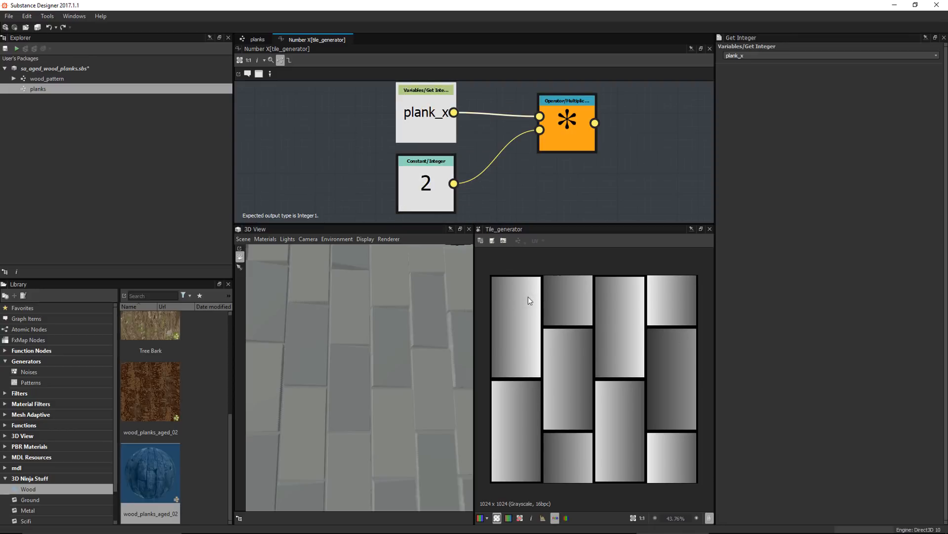
Return to the planks graph and test the plank_x parameter with default values of 3 and 4
{"action": "left_click", "coordinate": [256, 39]}
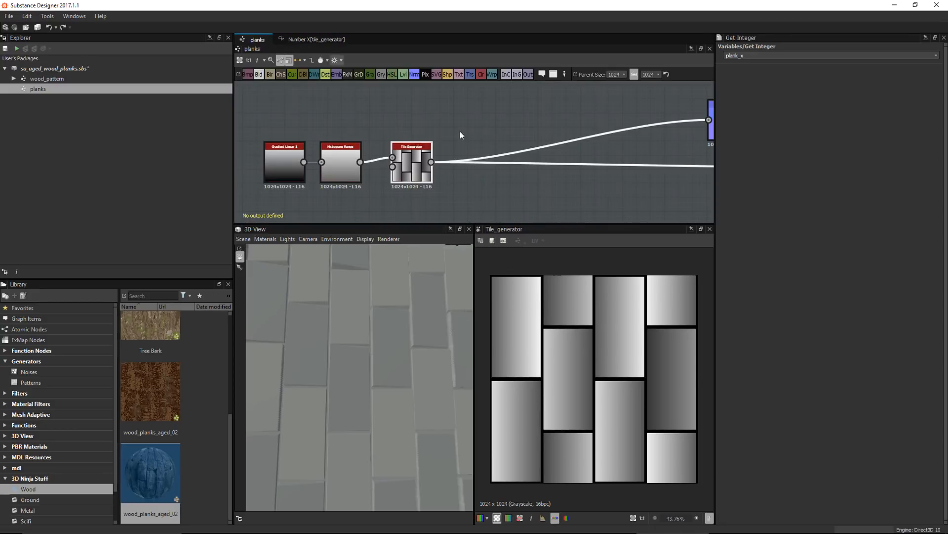
{"action": "left_click", "coordinate": [507, 183]}
{"action": "left_click", "coordinate": [733, 216]}
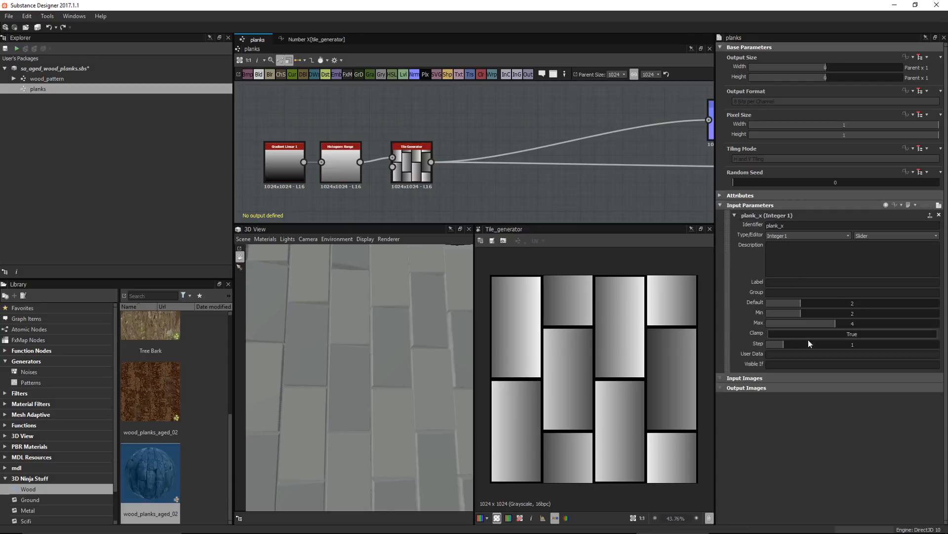
{"action": "left_click", "coordinate": [811, 304]}
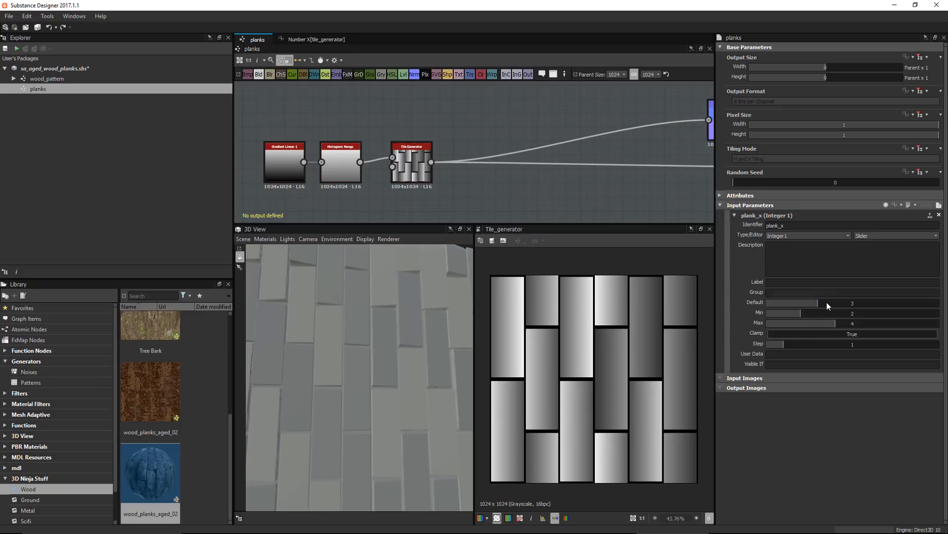
{"action": "left_click_drag", "start_coordinate": [822, 304], "coordinate": [828, 303]}
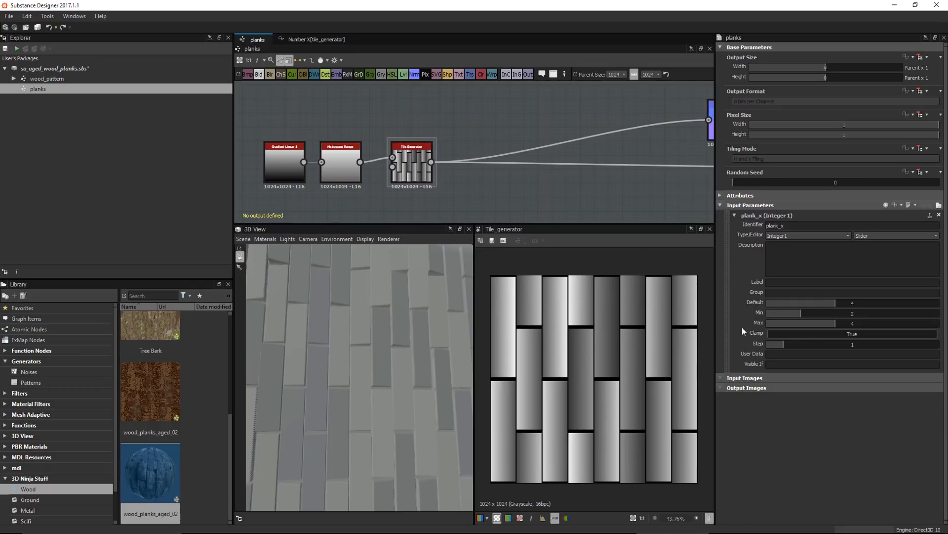
Set the plank_x parameter's default to 2 and label it "Plank Amount X"
{"action": "left_click", "coordinate": [804, 305]}
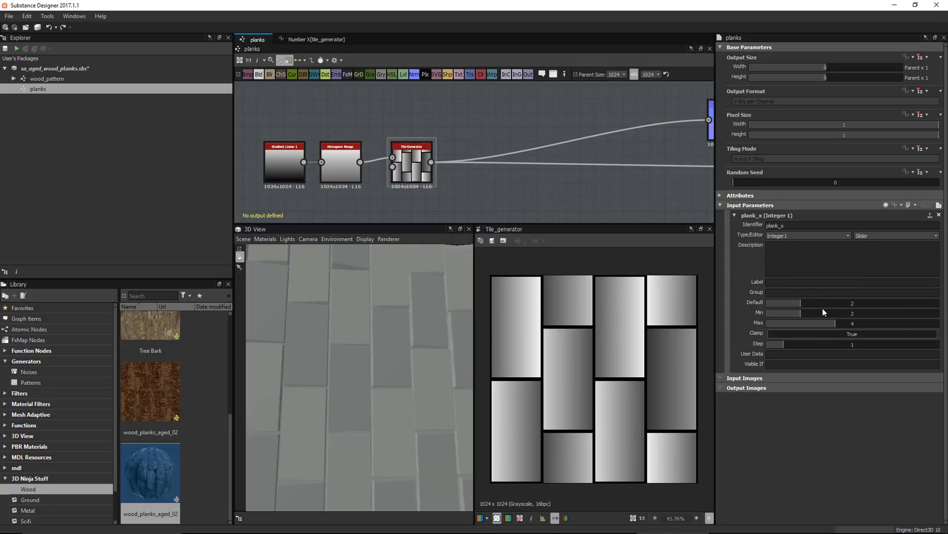
{"action": "type", "text": "Plank Amount X"}
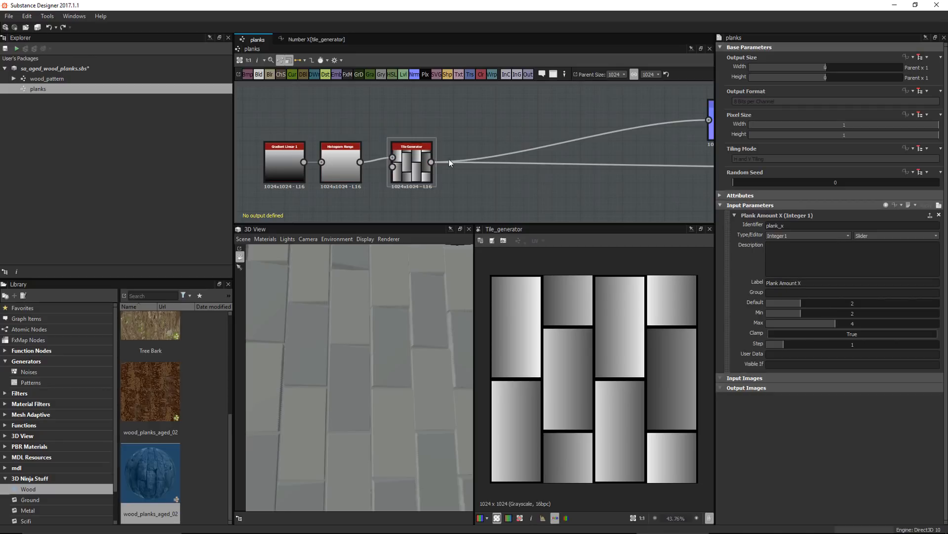
{"action": "middle_click_drag", "start_coordinate": [457, 160], "coordinate": [456, 166]}
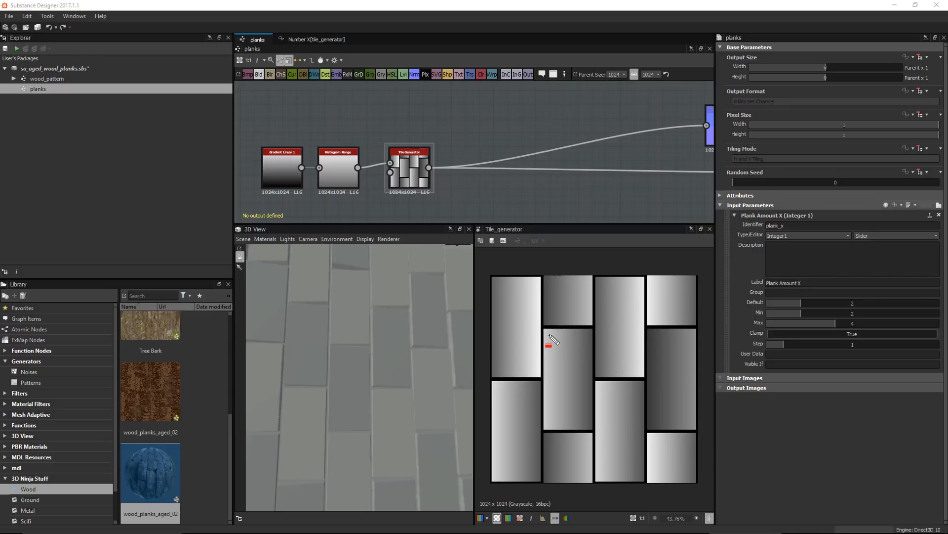
{"action": "mouse_move", "coordinate": [547, 331]}
{"action": "left_mouse_down"}
{"action": "mouse_move", "coordinate": [558, 349]}
{"action": "mouse_move", "coordinate": [590, 351]}
{"action": "left_mouse_up"}
{"action": "mouse_move", "coordinate": [546, 302]}
{"action": "left_mouse_down"}
{"action": "mouse_move", "coordinate": [562, 322]}
{"action": "mouse_move", "coordinate": [588, 323]}
{"action": "left_mouse_up"}
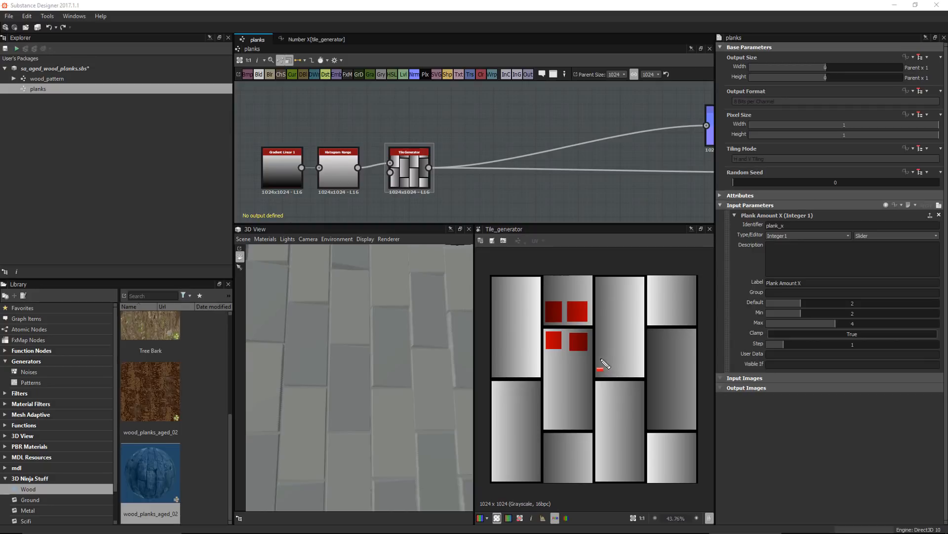
{"action": "mouse_move", "coordinate": [598, 357]}
{"action": "left_mouse_down"}
{"action": "mouse_move", "coordinate": [614, 373]}
{"action": "mouse_move", "coordinate": [640, 374]}
{"action": "mouse_move", "coordinate": [617, 400]}
{"action": "mouse_move", "coordinate": [626, 392]}
{"action": "mouse_move", "coordinate": [638, 401]}
{"action": "left_mouse_up"}
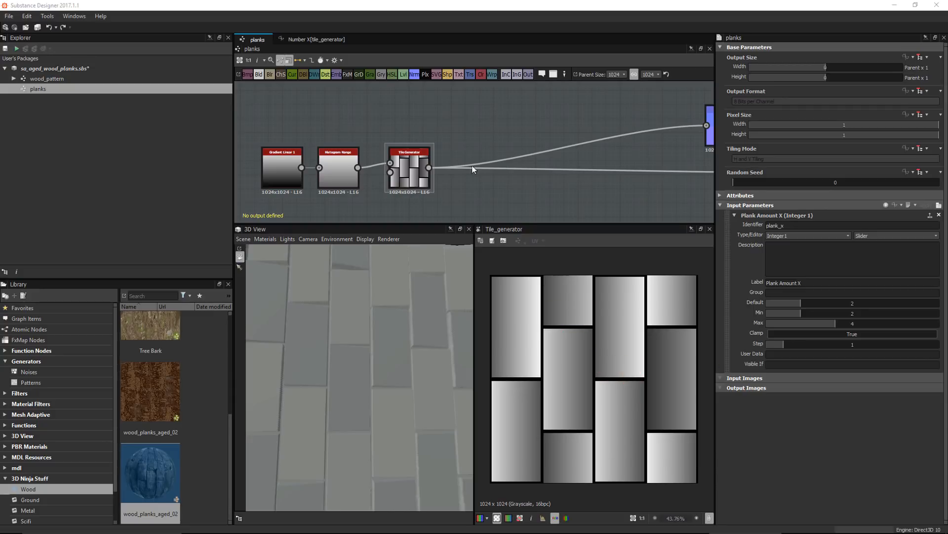
Add an Edge Detect node fed by the Tile Generator's output and set its Edge Roundness to 1.4
{"action": "scroll", "coordinate": [504, 166], "scroll_direction": "down", "scroll_amount": 3}
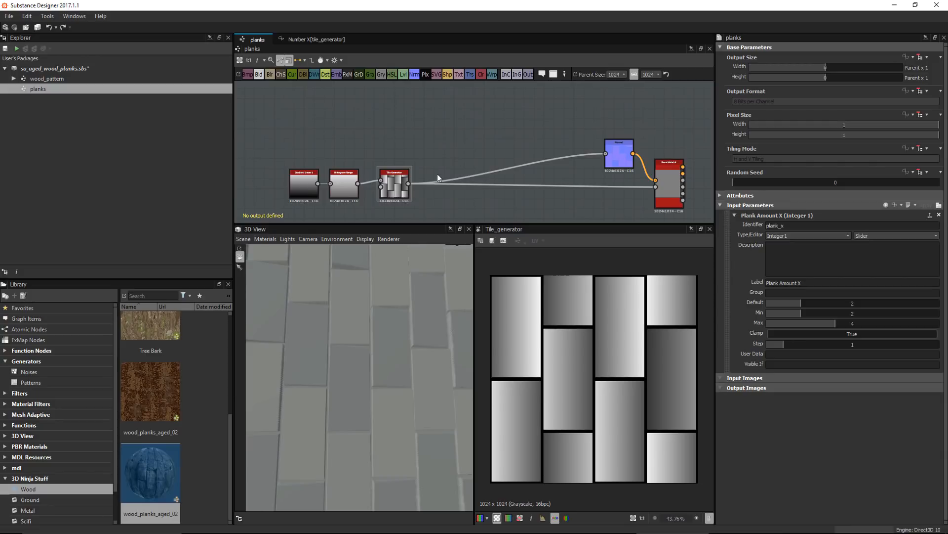
{"action": "scroll", "coordinate": [419, 157], "scroll_direction": "up", "scroll_amount": 1}
{"action": "key", "text": "space"}
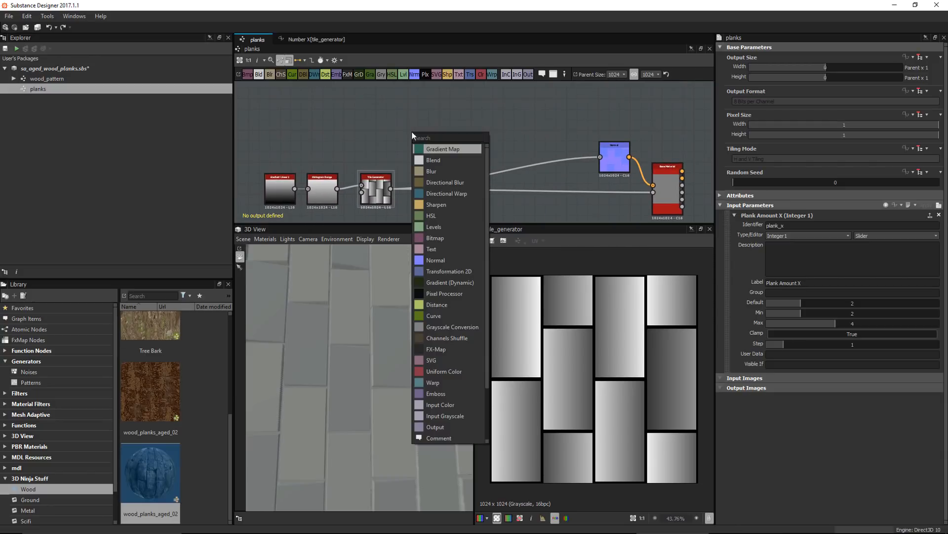
{"action": "type", "text": "edge"}
{"action": "key", "text": "Return"}
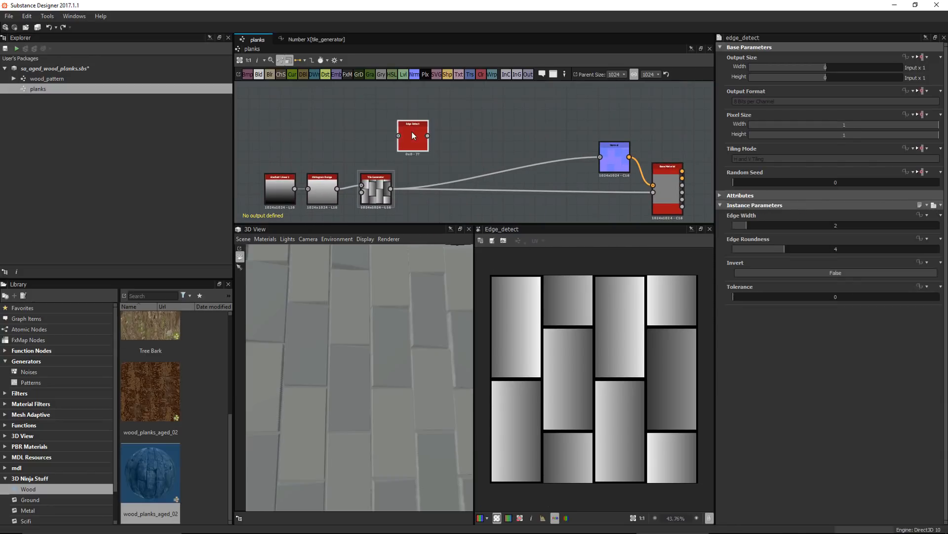
{"action": "scroll", "coordinate": [410, 186], "scroll_direction": "up", "scroll_amount": 1}
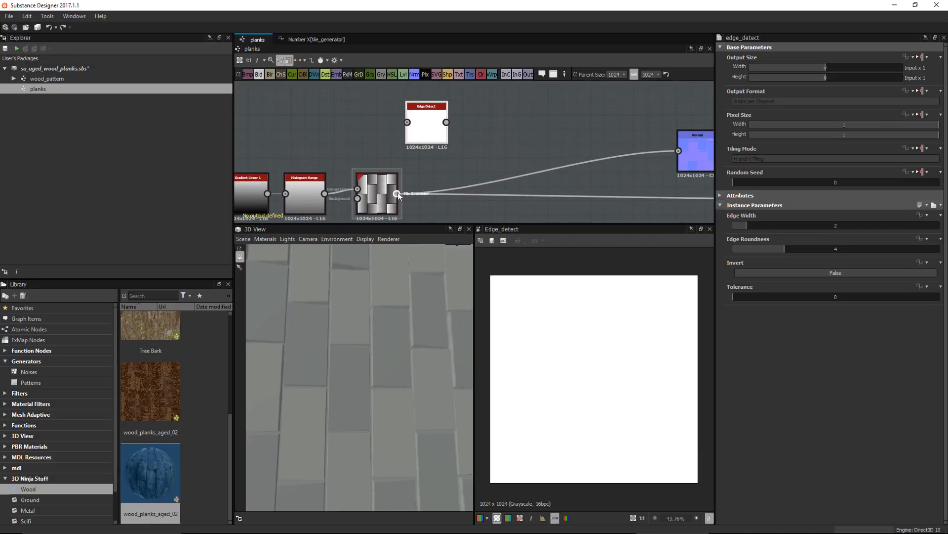
{"action": "left_click_drag", "start_coordinate": [397, 194], "coordinate": [408, 122]}
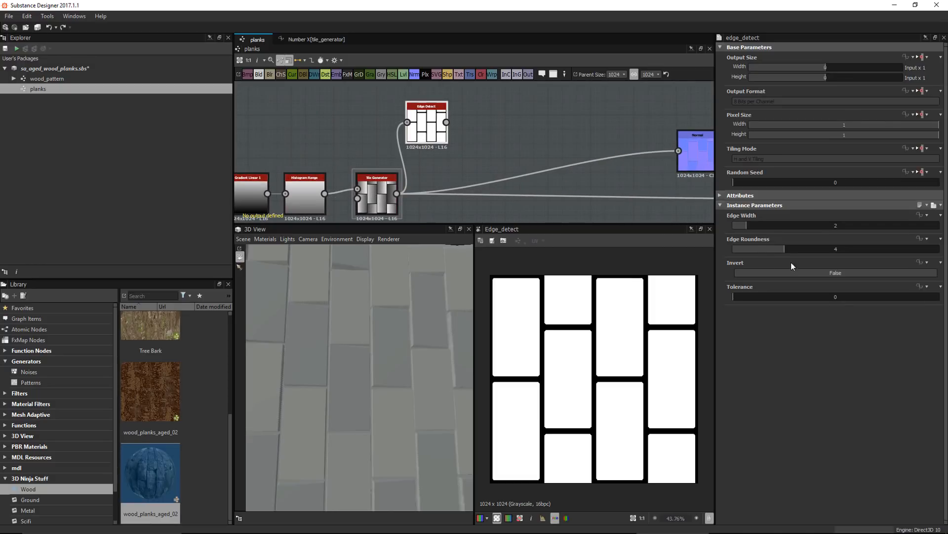
{"action": "left_click_drag", "start_coordinate": [773, 251], "coordinate": [751, 250]}
{"action": "middle_click_drag", "start_coordinate": [498, 141], "coordinate": [452, 128]}
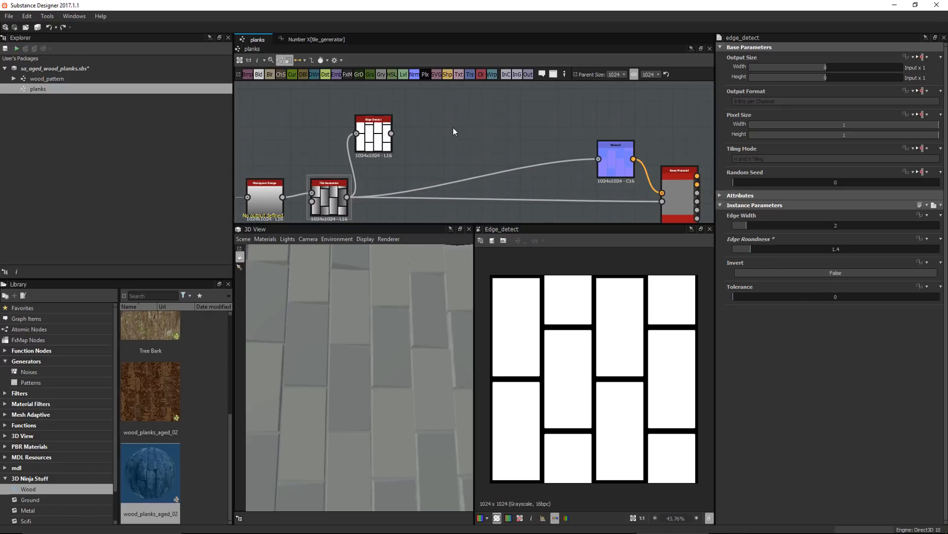
Add a Directional Blur node fed by the Edge Detect node and set its Intensity to 20
{"action": "key", "text": "space"}
{"action": "key", "text": "Return"}
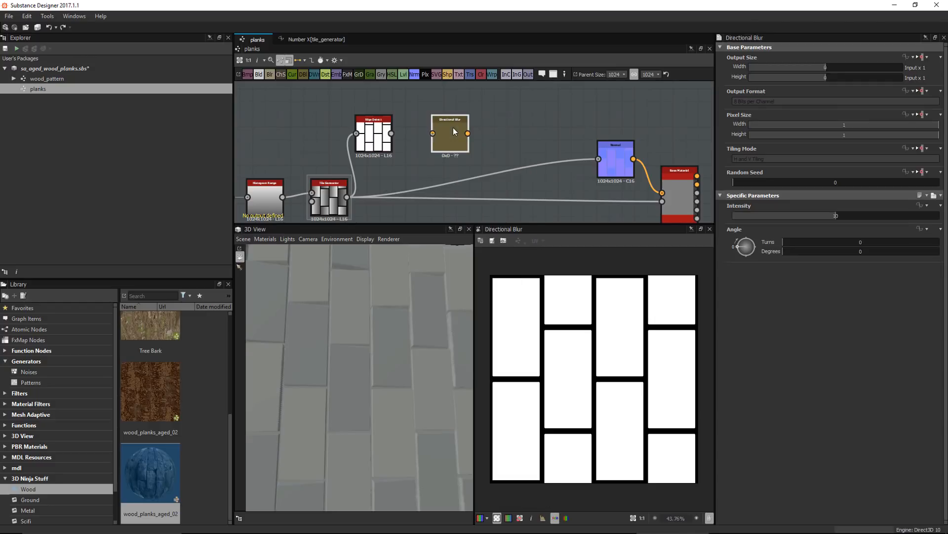
{"action": "left_click_drag", "start_coordinate": [391, 133], "coordinate": [434, 141]}
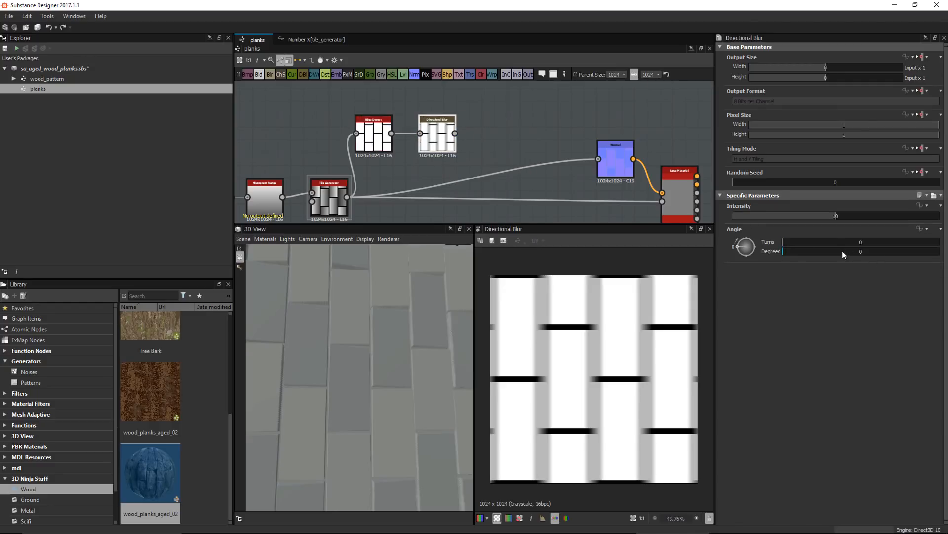
{"action": "type", "text": "20"}
{"action": "key", "text": "Return"}
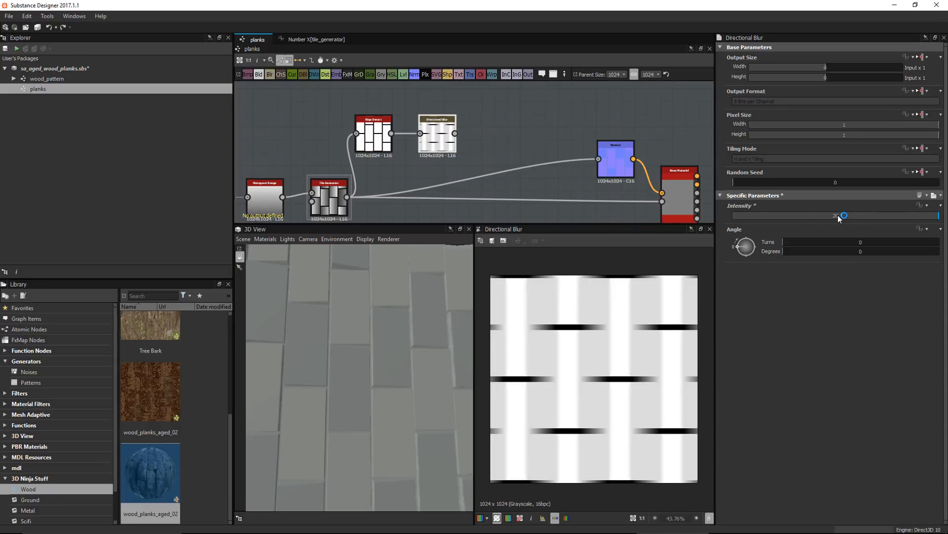
Duplicate the Directional Blur above the original, keeping the Edge Detect input, and set the copy's Angle to 90 degrees
{"action": "middle_click_drag", "start_coordinate": [425, 126], "coordinate": [414, 167]}
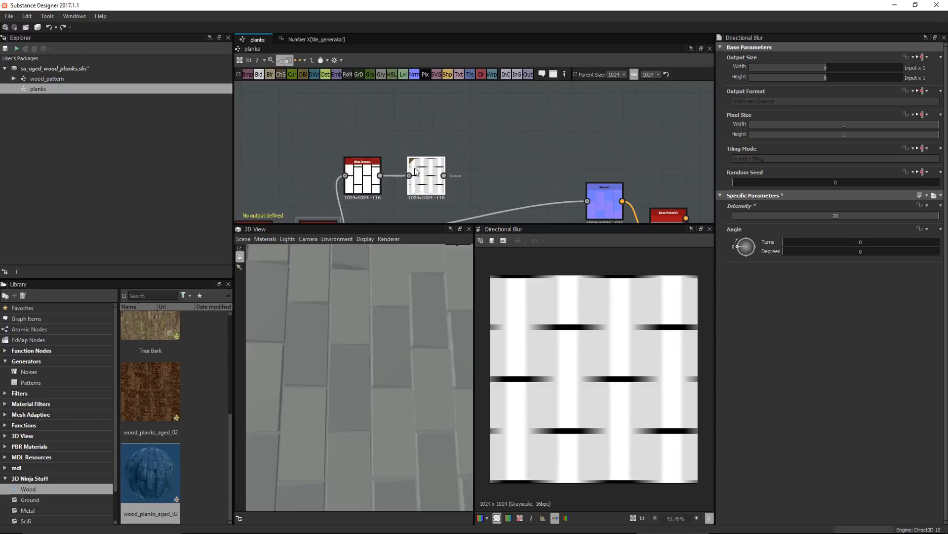
{"action": "key", "text": "ctrl+v"}
{"action": "left_click_drag", "start_coordinate": [478, 149], "coordinate": [430, 125]}
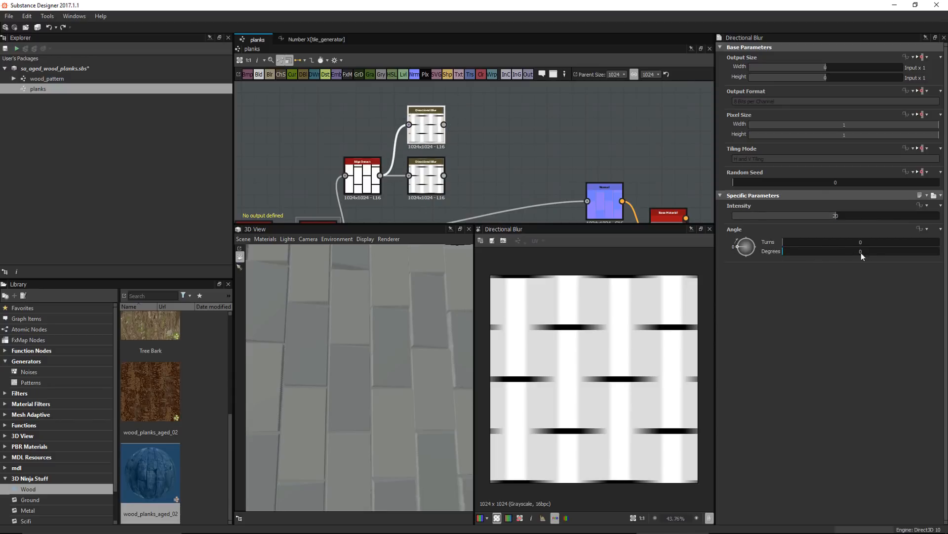
{"action": "type", "text": "90"}
{"action": "key", "text": "Return"}
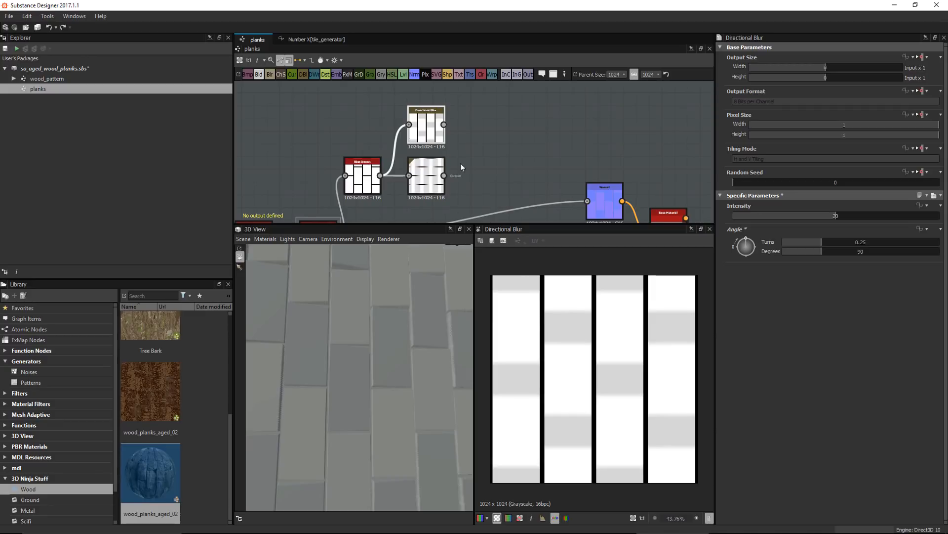
Add a Levels node after the 90-degree blur and raise its black point almost to white for a hard-edged mask
{"action": "middle_click_drag", "start_coordinate": [460, 164], "coordinate": [437, 144]}
{"action": "key", "text": "space"}
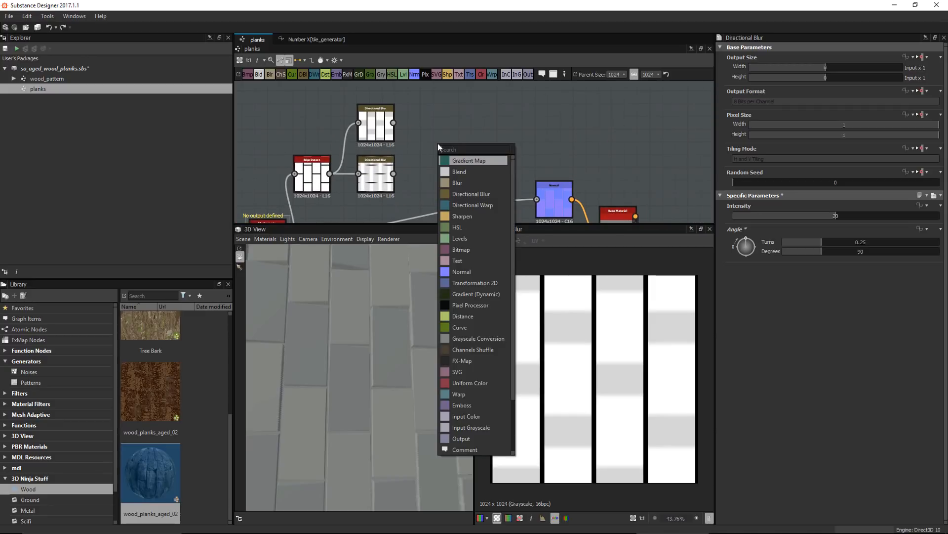
{"action": "type", "text": "levels"}
{"action": "key", "text": "Return"}
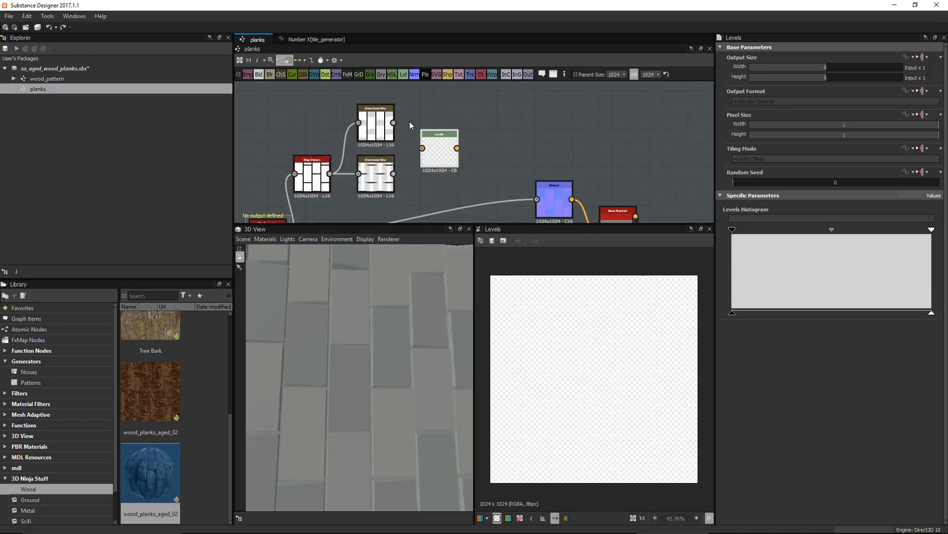
{"action": "left_click_drag", "start_coordinate": [393, 123], "coordinate": [433, 133]}
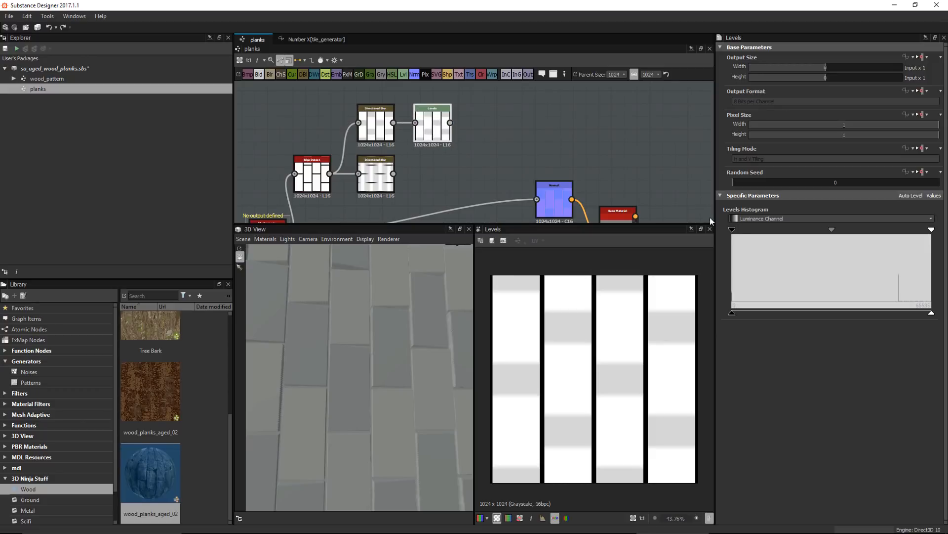
{"action": "left_click_drag", "start_coordinate": [732, 229], "coordinate": [917, 233]}
{"action": "left_click_drag", "start_coordinate": [446, 120], "coordinate": [446, 107]}
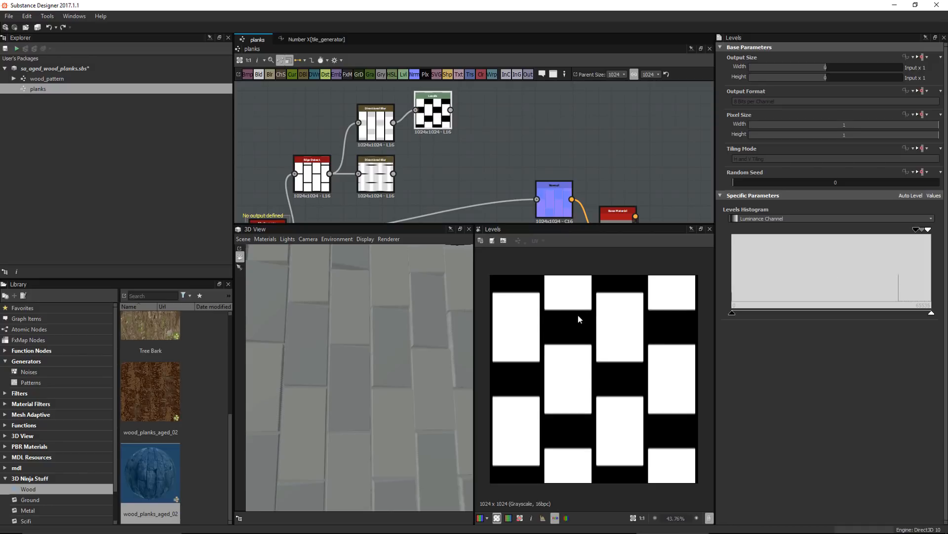
Duplicate the Levels node, place the copy after the horizontal Directional Blur and tidy the upper Levels node's position
{"action": "middle_click_drag", "start_coordinate": [446, 146], "coordinate": [445, 139]}
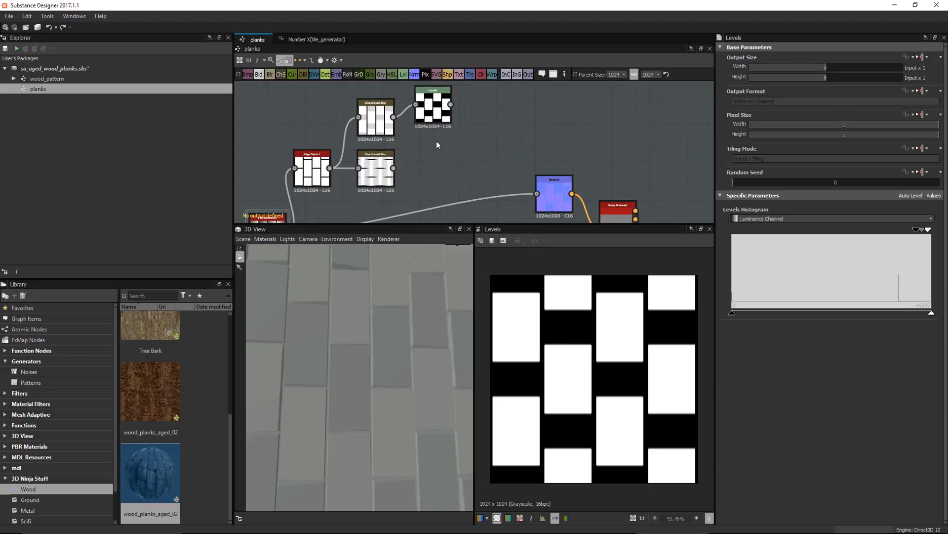
{"action": "key", "text": "ctrl+d"}
{"action": "left_click_drag", "start_coordinate": [467, 154], "coordinate": [444, 170]}
{"action": "left_click_drag", "start_coordinate": [433, 107], "coordinate": [440, 106]}
Add a Blend node combining the two Levels outputs and set its Blending Mode to Add (Linear Dodge)
{"action": "middle_click_drag", "start_coordinate": [511, 136], "coordinate": [458, 131]}
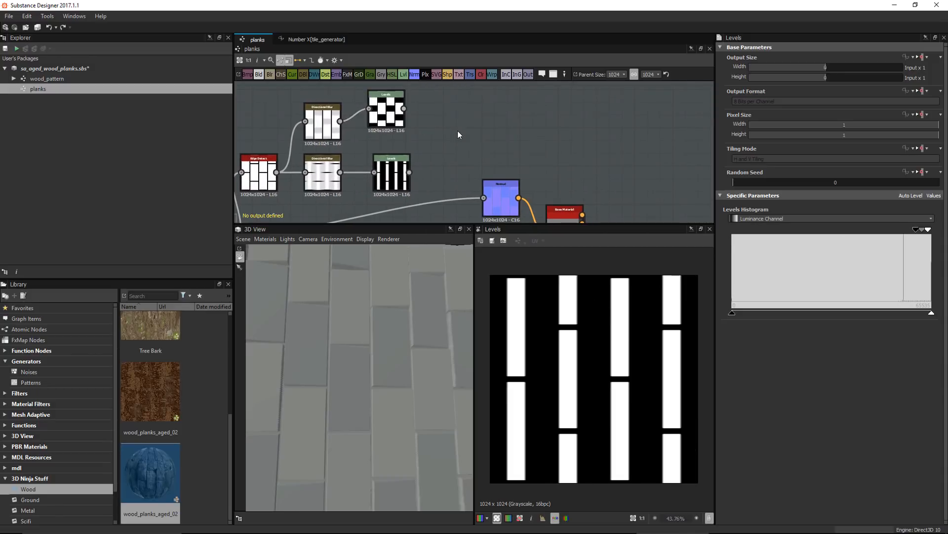
{"action": "key", "text": "space"}
{"action": "key", "text": "Down"}
{"action": "key", "text": "Return"}
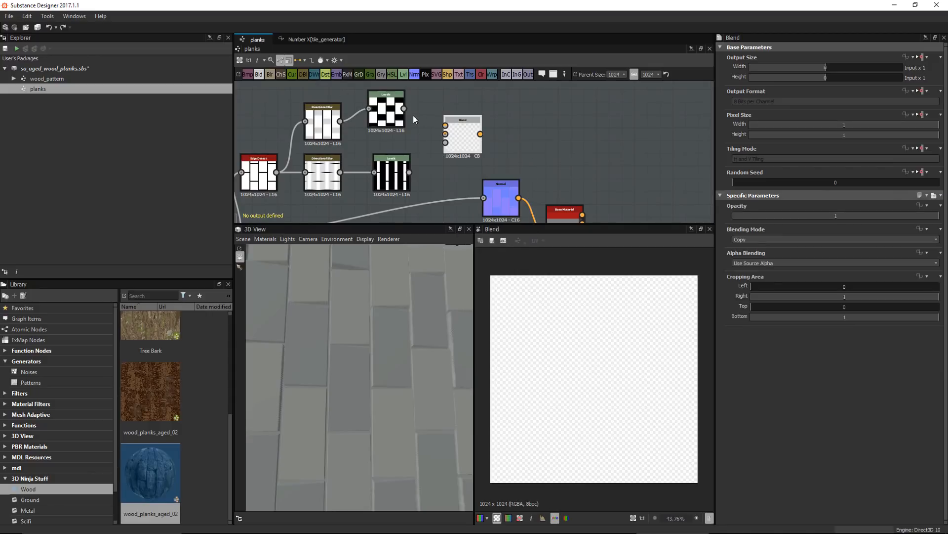
{"action": "left_click_drag", "start_coordinate": [443, 130], "coordinate": [446, 125]}
{"action": "left_click_drag", "start_coordinate": [410, 172], "coordinate": [446, 134]}
{"action": "left_click", "coordinate": [754, 241]}
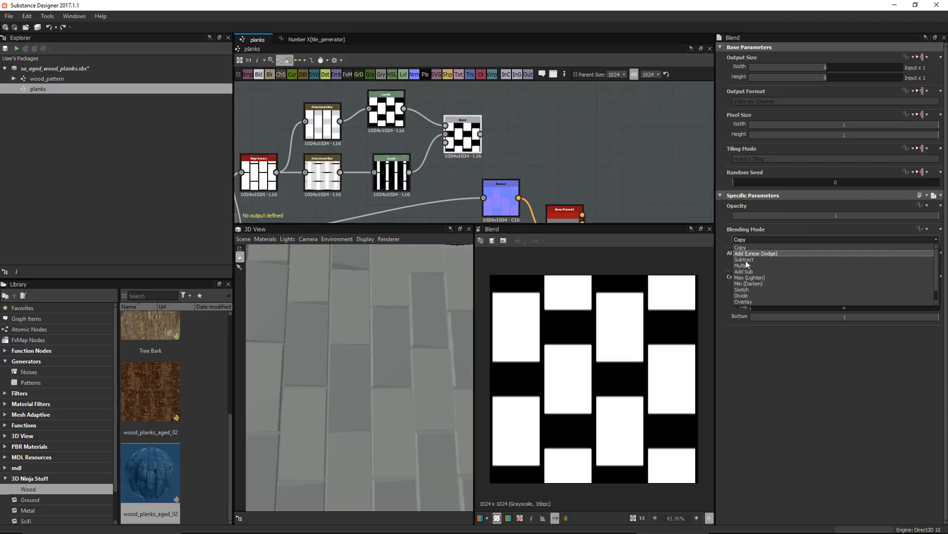
{"action": "left_click", "coordinate": [746, 253]}
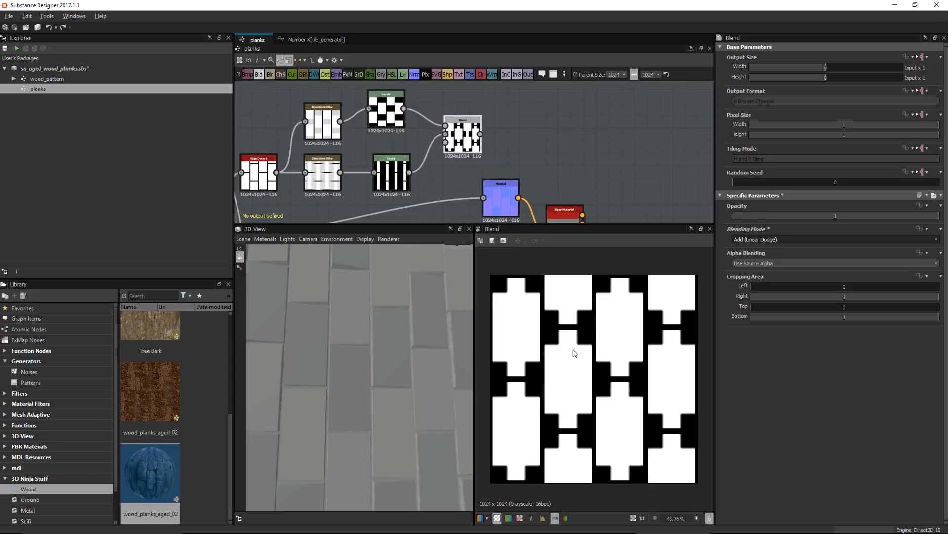
Examine the dark areas around the plank ends in the blended mask
{"action": "scroll", "coordinate": [568, 354], "scroll_direction": "up", "scroll_amount": 2}
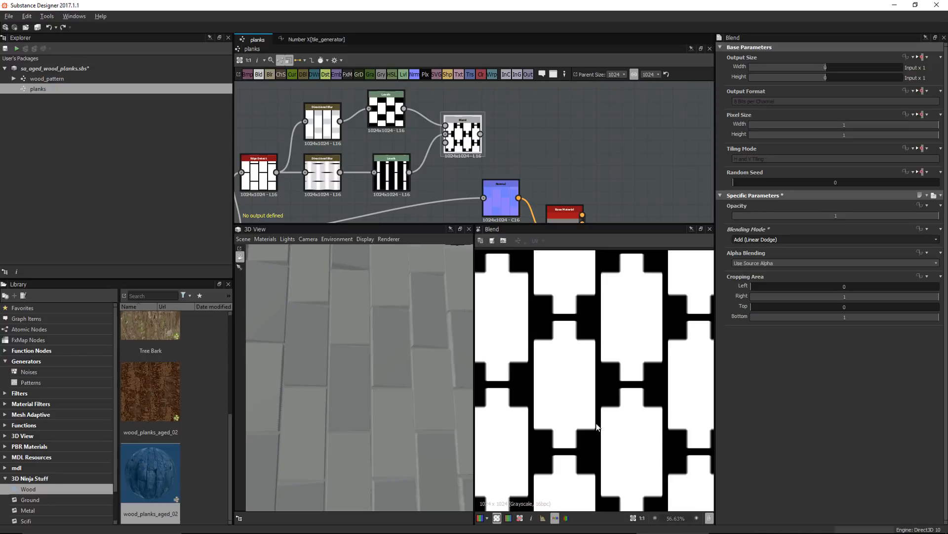
{"action": "scroll", "coordinate": [588, 391], "scroll_direction": "down", "scroll_amount": 2}
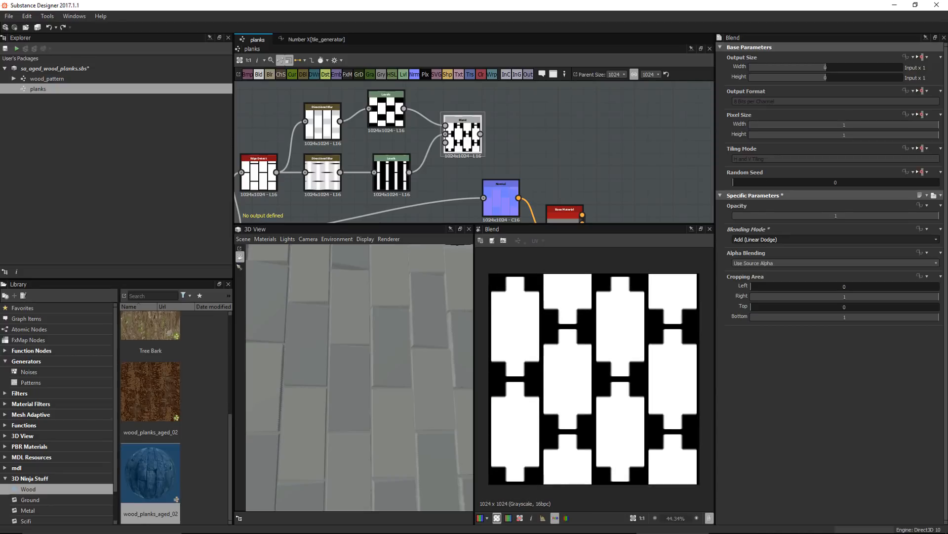
{"action": "left_click_drag", "start_coordinate": [573, 317], "coordinate": [575, 337]}
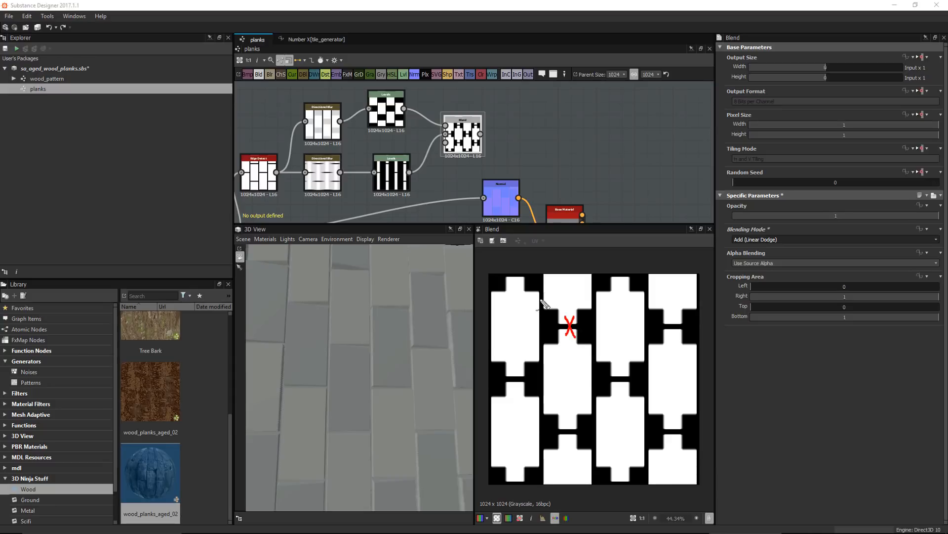
{"action": "left_click_drag", "start_coordinate": [545, 293], "coordinate": [531, 310]}
{"action": "left_click_drag", "start_coordinate": [532, 294], "coordinate": [545, 310]}
{"action": "mouse_move", "coordinate": [531, 345]}
{"action": "left_mouse_down"}
{"action": "mouse_move", "coordinate": [544, 358]}
{"action": "mouse_move", "coordinate": [532, 356]}
{"action": "mouse_move", "coordinate": [573, 326]}
{"action": "mouse_move", "coordinate": [595, 327]}
{"action": "left_mouse_up"}
{"action": "mouse_move", "coordinate": [538, 305]}
{"action": "left_mouse_down"}
{"action": "mouse_move", "coordinate": [537, 322]}
{"action": "mouse_move", "coordinate": [572, 327]}
{"action": "mouse_move", "coordinate": [577, 319]}
{"action": "mouse_move", "coordinate": [588, 342]}
{"action": "mouse_move", "coordinate": [599, 321]}
{"action": "left_mouse_up"}
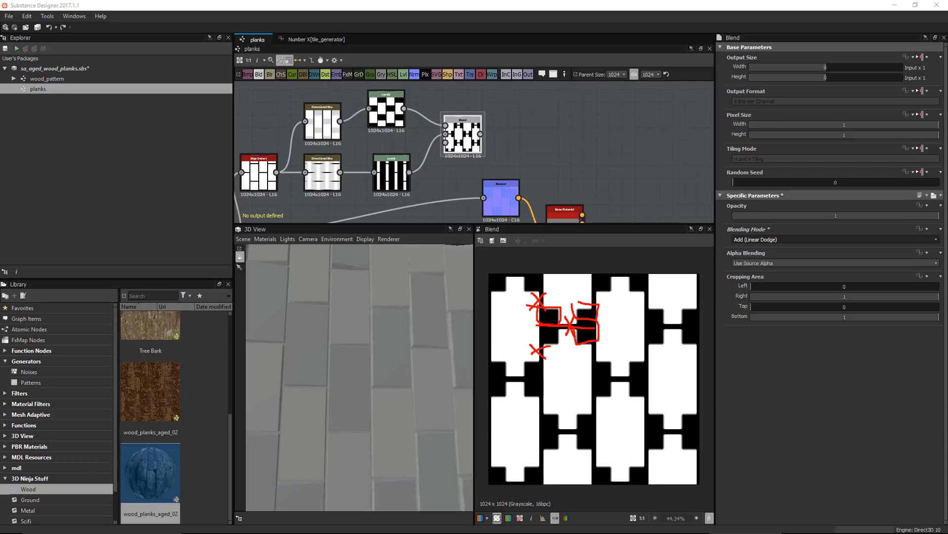
{"action": "key", "text": "Escape"}
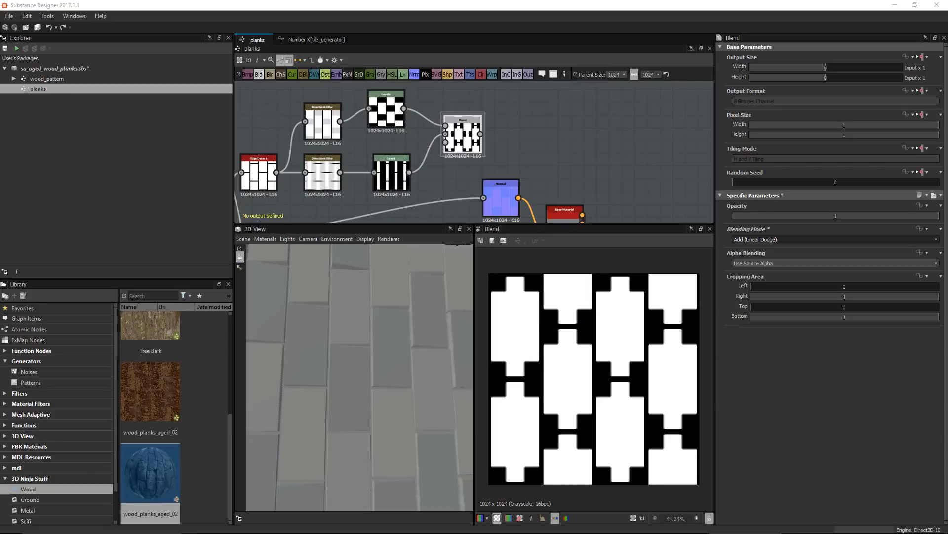
Move the whole group of edge mask nodes upward, away from the Tile Generator row
{"action": "scroll", "coordinate": [459, 207], "scroll_direction": "down", "scroll_amount": 1}
{"action": "middle_click_drag", "start_coordinate": [458, 208], "coordinate": [500, 147]}
{"action": "left_click_drag", "start_coordinate": [501, 147], "coordinate": [698, 195]}
{"action": "middle_click_drag", "start_coordinate": [482, 159], "coordinate": [509, 201]}
{"action": "left_click_drag", "start_coordinate": [347, 105], "coordinate": [574, 170]}
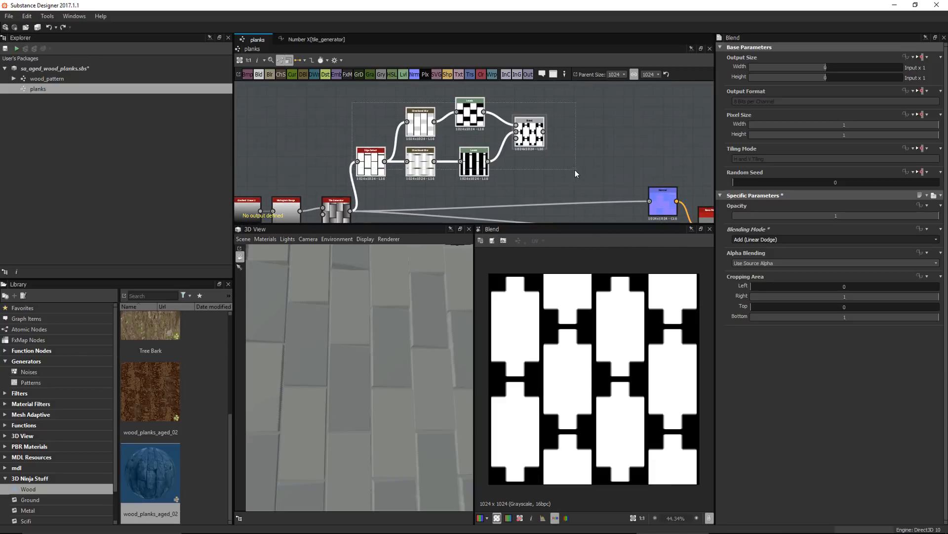
{"action": "left_click_drag", "start_coordinate": [529, 129], "coordinate": [519, 113]}
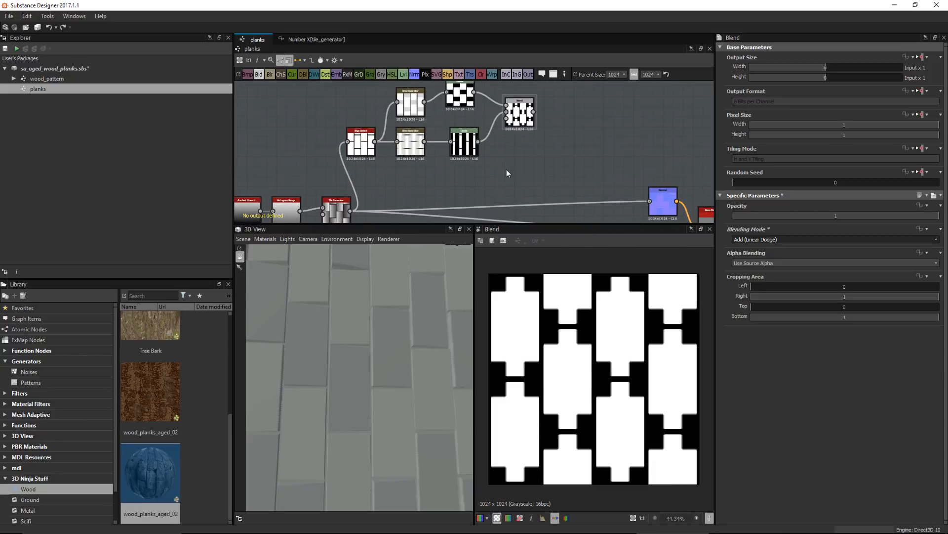
Add a second Edge Detect fed by the Tile Generator, with Edge Roundness 1.15, Invert True and Edge Width 2.45
{"action": "key", "text": "space"}
{"action": "type", "text": "ed"}
{"action": "key", "text": "Return"}
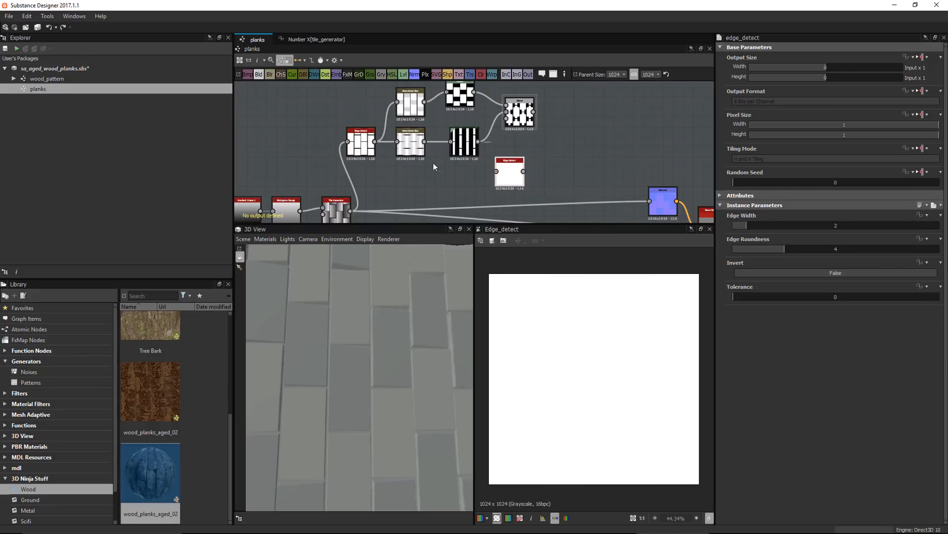
{"action": "left_click_drag", "start_coordinate": [350, 212], "coordinate": [474, 186]}
{"action": "left_click_drag", "start_coordinate": [795, 248], "coordinate": [748, 248]}
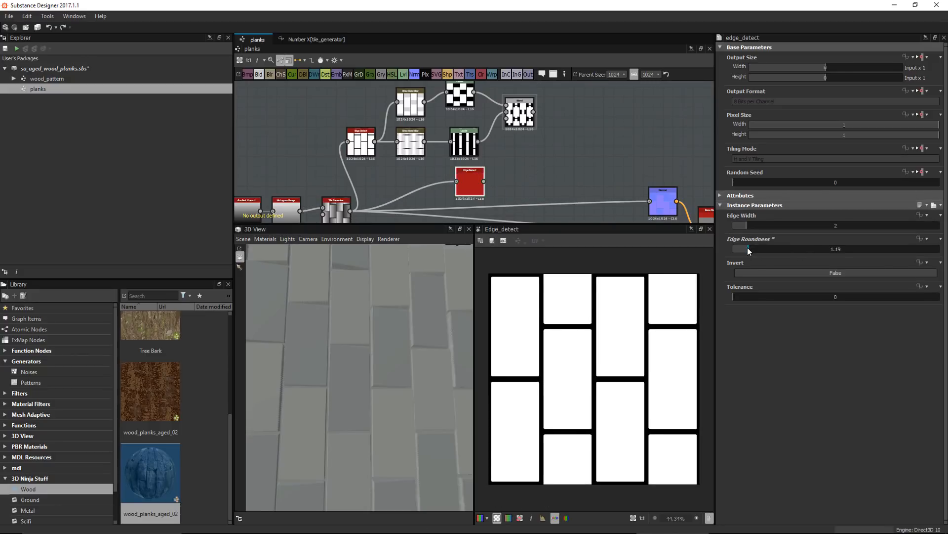
{"action": "left_click", "coordinate": [758, 272]}
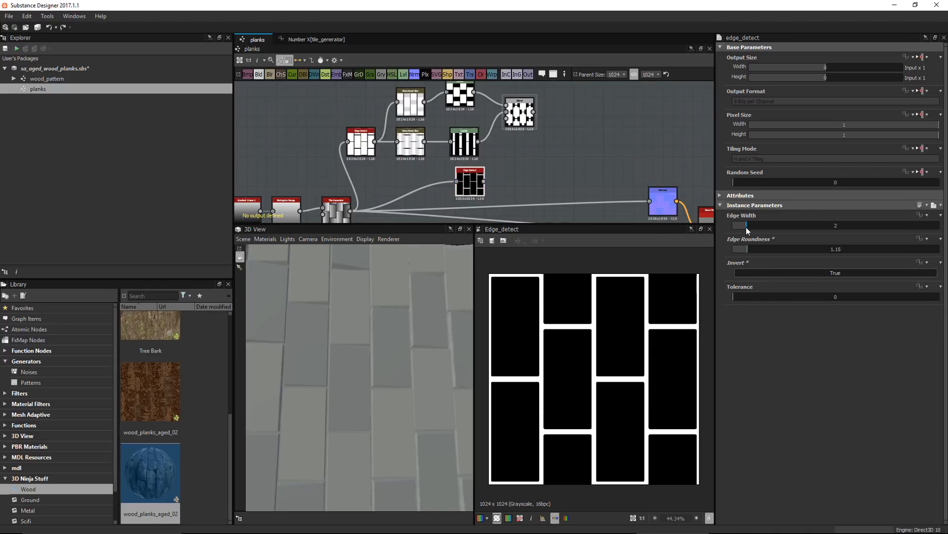
{"action": "left_click_drag", "start_coordinate": [746, 226], "coordinate": [752, 229]}
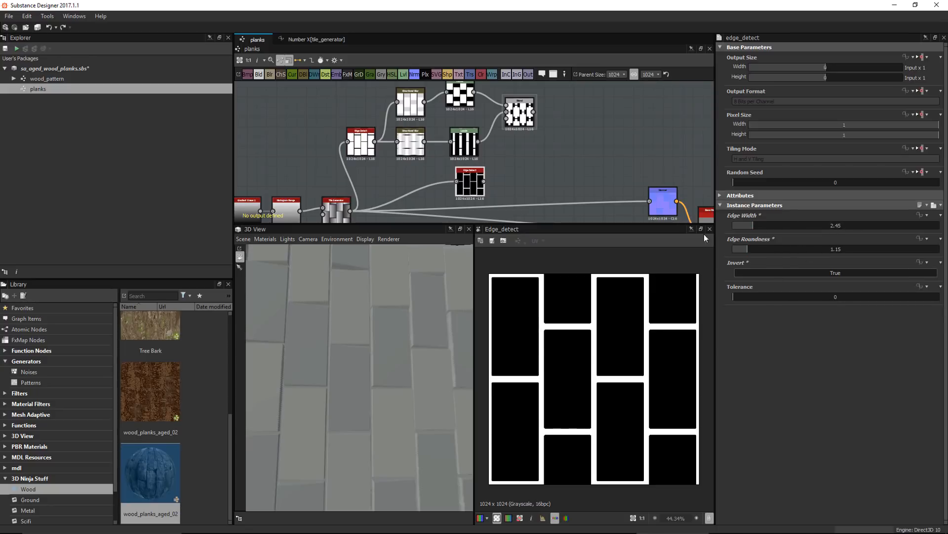
Position the inverted Edge Detect node below the Blend node and preview both nodes' outputs
{"action": "middle_click_drag", "start_coordinate": [504, 160], "coordinate": [460, 168]}
{"action": "scroll", "coordinate": [455, 191], "scroll_direction": "up", "scroll_amount": 3}
{"action": "left_click_drag", "start_coordinate": [424, 189], "coordinate": [485, 158]}
{"action": "left_click", "coordinate": [480, 90]}
{"action": "double_click", "coordinate": [480, 90]}
{"action": "double_click", "coordinate": [472, 160]}
Add a second Blend with the first Blend as foreground and the inverted Edge Detect as background, in Add (Linear Dodge) mode
{"action": "middle_click_drag", "start_coordinate": [554, 122], "coordinate": [516, 140]}
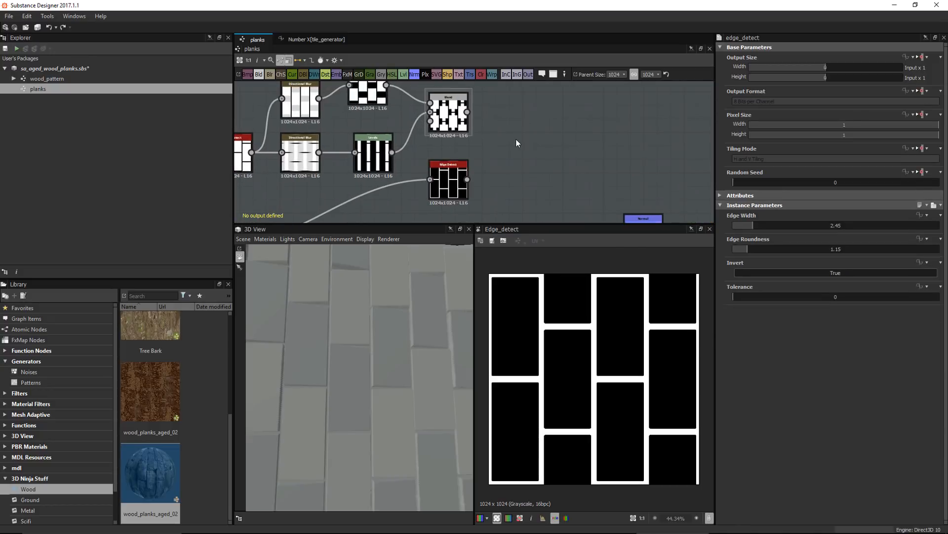
{"action": "key", "text": "space"}
{"action": "type", "text": "blend"}
{"action": "key", "text": "Return"}
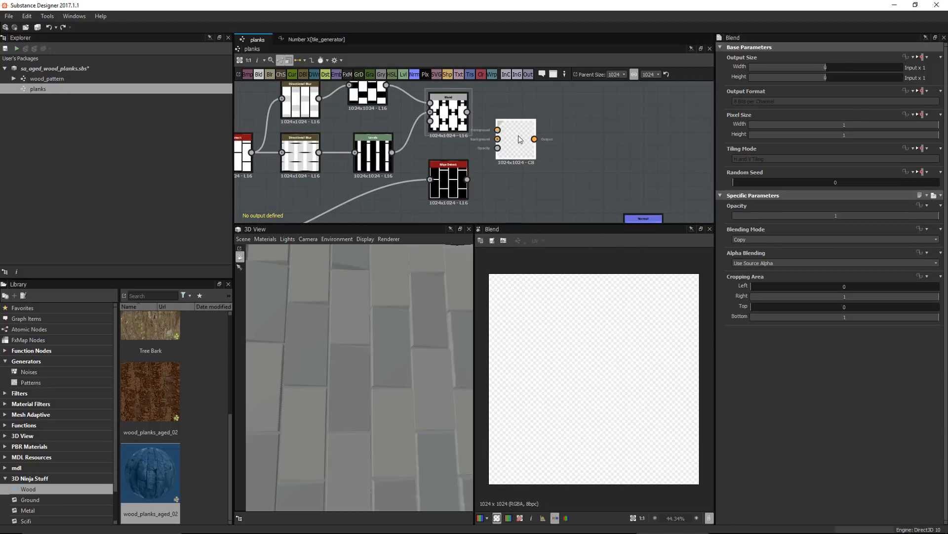
{"action": "left_click_drag", "start_coordinate": [512, 144], "coordinate": [468, 111]}
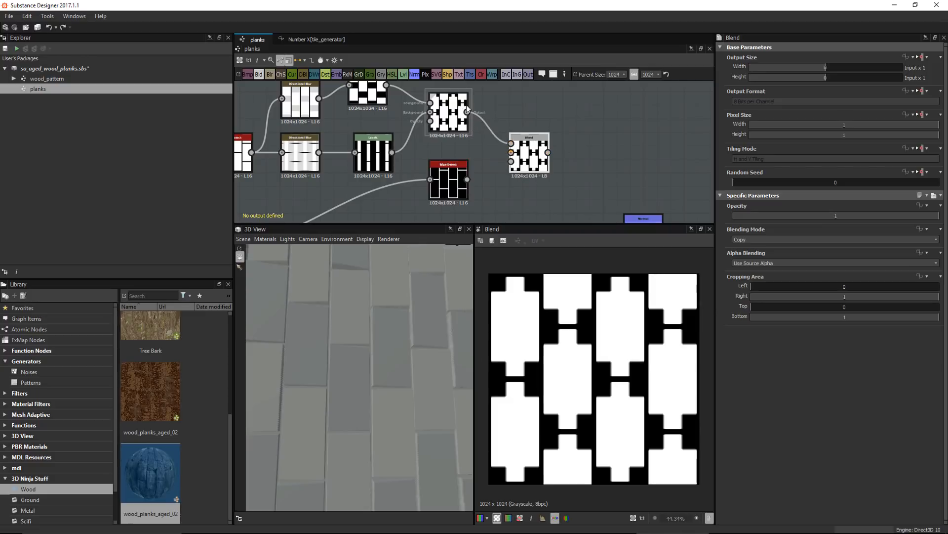
{"action": "left_click_drag", "start_coordinate": [512, 158], "coordinate": [511, 153]}
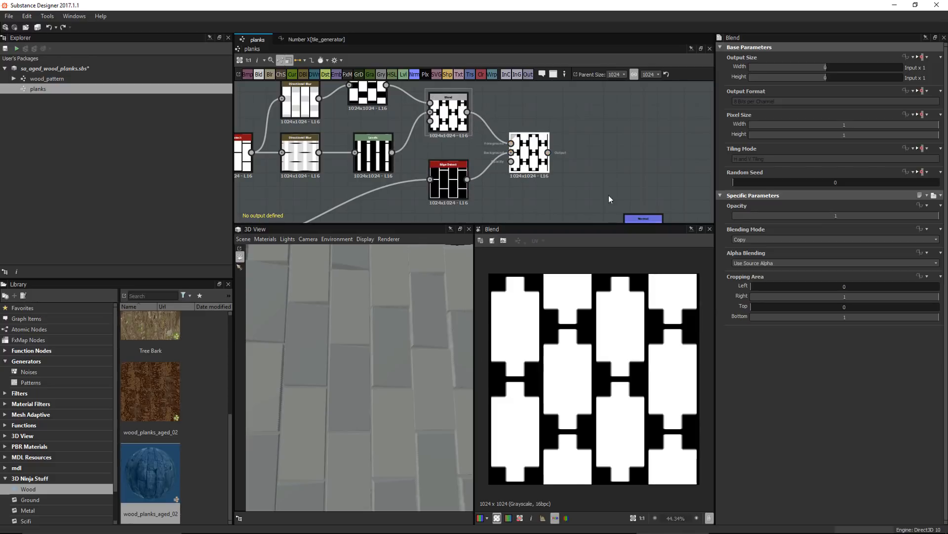
{"action": "left_click", "coordinate": [739, 240]}
{"action": "left_click", "coordinate": [742, 253]}
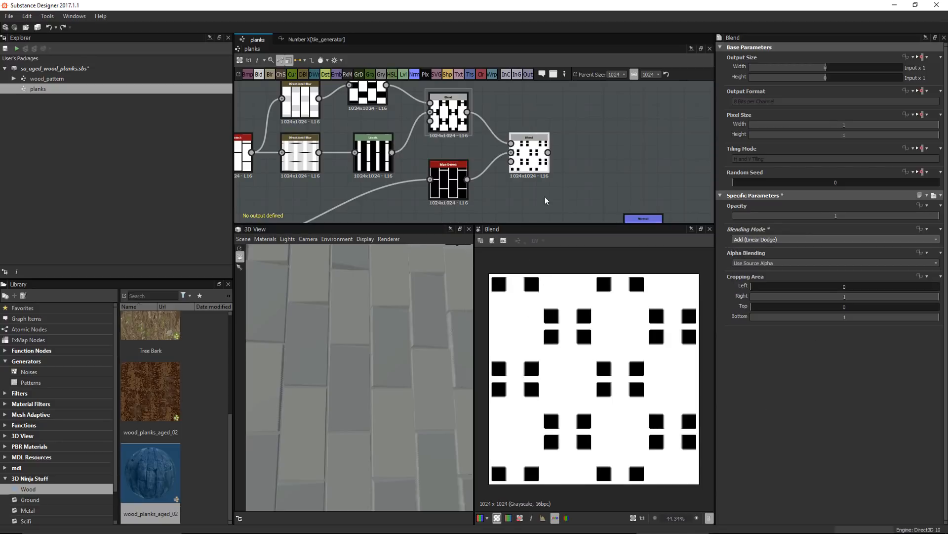
Add an Invert Grayscale node fed by the second Blend and check its output
{"action": "left_click", "coordinate": [566, 141]}
{"action": "key", "text": "space"}
{"action": "type", "text": "in"}
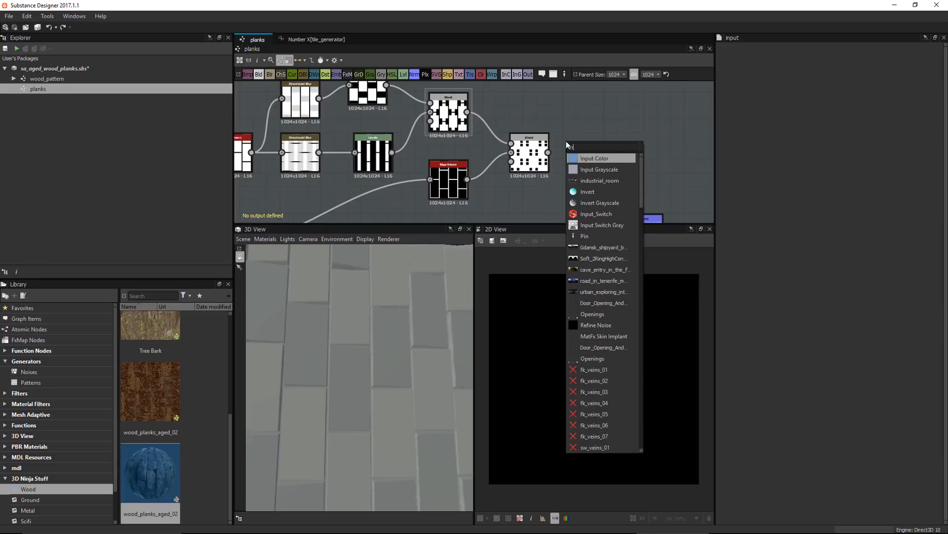
{"action": "left_click", "coordinate": [596, 205]}
{"action": "left_click_drag", "start_coordinate": [569, 144], "coordinate": [580, 162]}
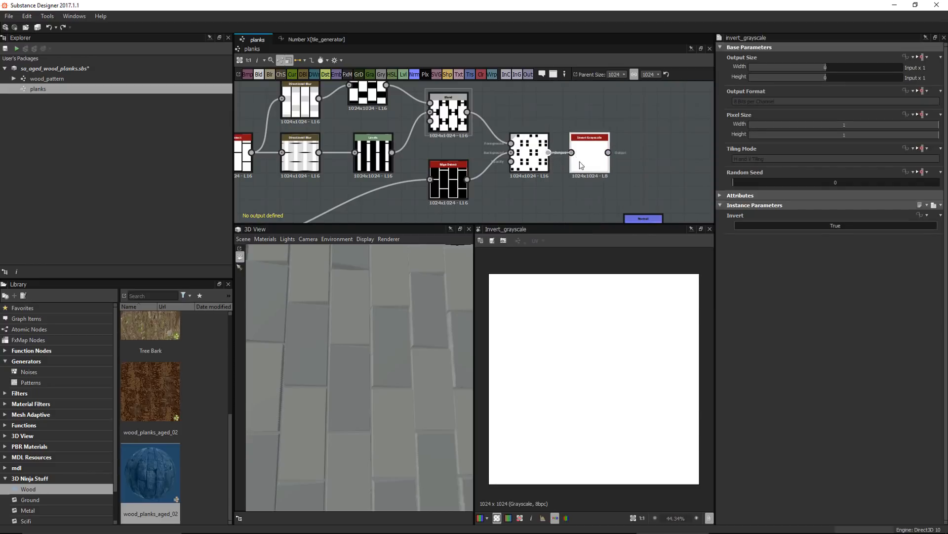
{"action": "scroll", "coordinate": [541, 365], "scroll_direction": "down", "scroll_amount": 2}
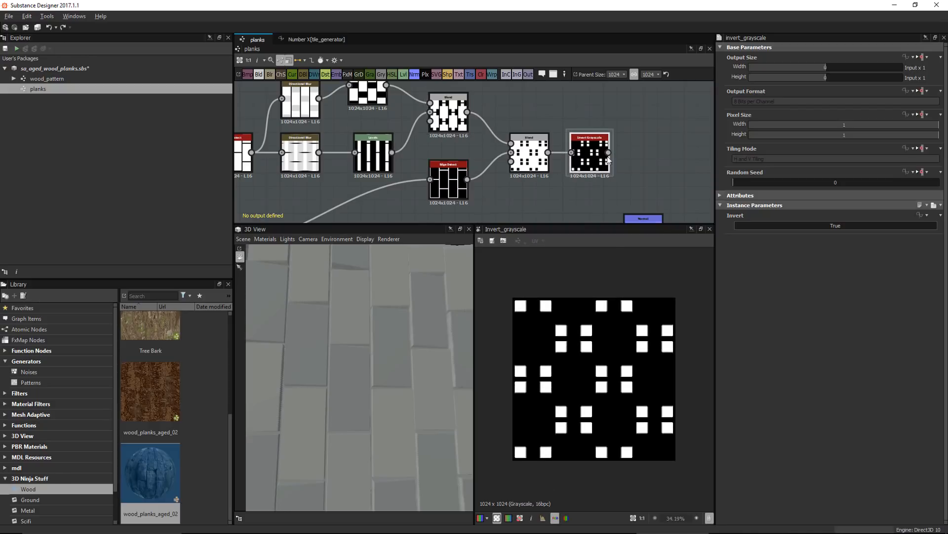
{"action": "scroll", "coordinate": [573, 157], "scroll_direction": "down", "scroll_amount": 1}
{"action": "scroll", "coordinate": [561, 191], "scroll_direction": "down", "scroll_amount": 1}
{"action": "middle_click_drag", "start_coordinate": [610, 213], "coordinate": [584, 130]}
{"action": "scroll", "coordinate": [582, 152], "scroll_direction": "down", "scroll_amount": 1}
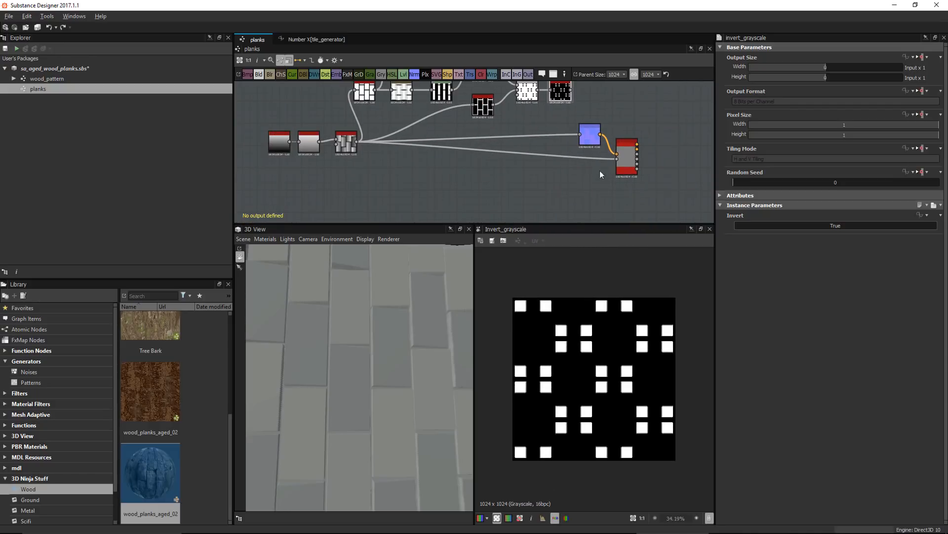
Spread out the graph by moving the Normal node and the node it feeds away from the tile and mask nodes, and preview Tile Generator and Invert Grayscale
{"action": "left_click_drag", "start_coordinate": [559, 123], "coordinate": [687, 166]}
{"action": "middle_click_drag", "start_coordinate": [406, 168], "coordinate": [498, 208]}
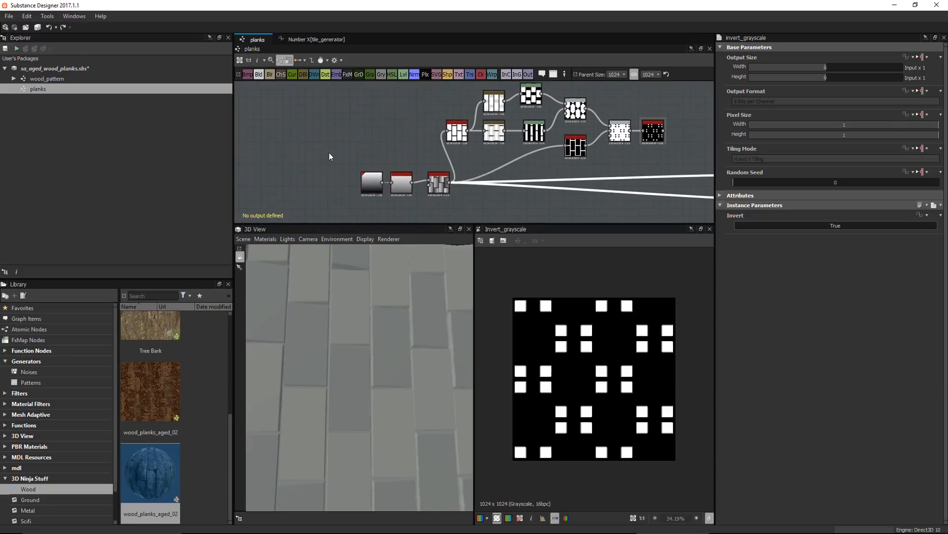
{"action": "left_click_drag", "start_coordinate": [330, 153], "coordinate": [360, 188]}
{"action": "left_click_drag", "start_coordinate": [416, 92], "coordinate": [539, 132]}
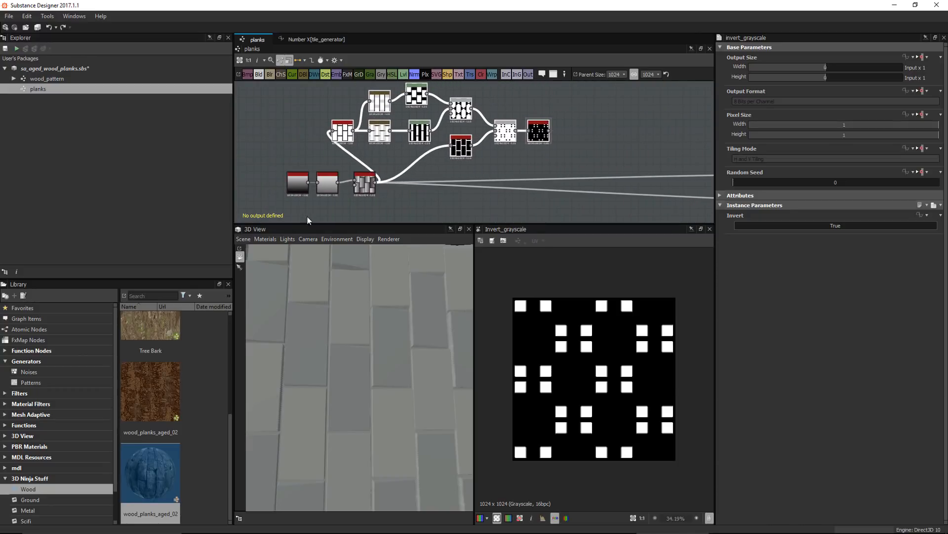
{"action": "left_click", "coordinate": [332, 204]}
{"action": "left_click_drag", "start_coordinate": [332, 202], "coordinate": [378, 170]}
{"action": "left_click_drag", "start_coordinate": [364, 184], "coordinate": [324, 191]}
{"action": "scroll", "coordinate": [577, 148], "scroll_direction": "up", "scroll_amount": 1}
{"action": "mouse_move", "coordinate": [577, 147]}
{"action": "middle_mouse_down"}
{"action": "mouse_move", "coordinate": [538, 159]}
{"action": "mouse_move", "coordinate": [584, 140]}
{"action": "middle_mouse_up"}
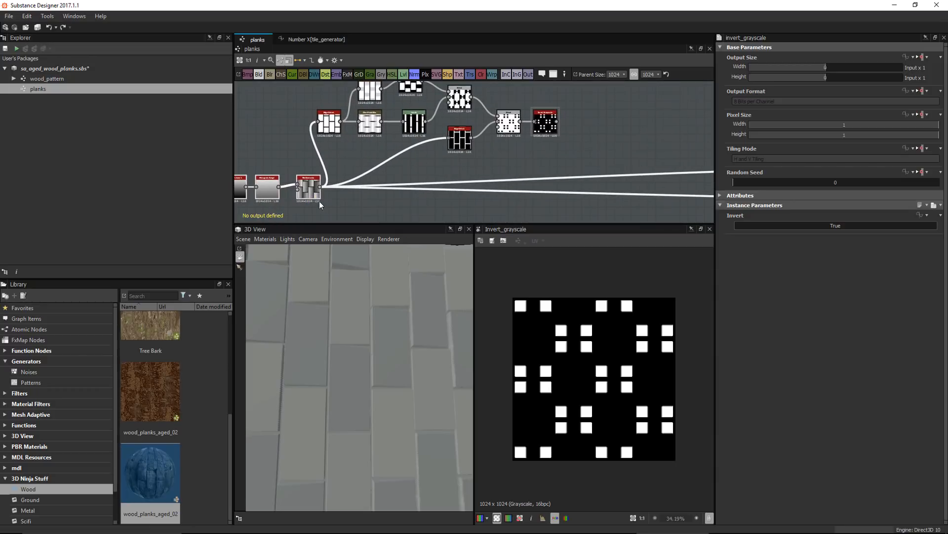
{"action": "double_click", "coordinate": [308, 191]}
{"action": "double_click", "coordinate": [545, 125]}
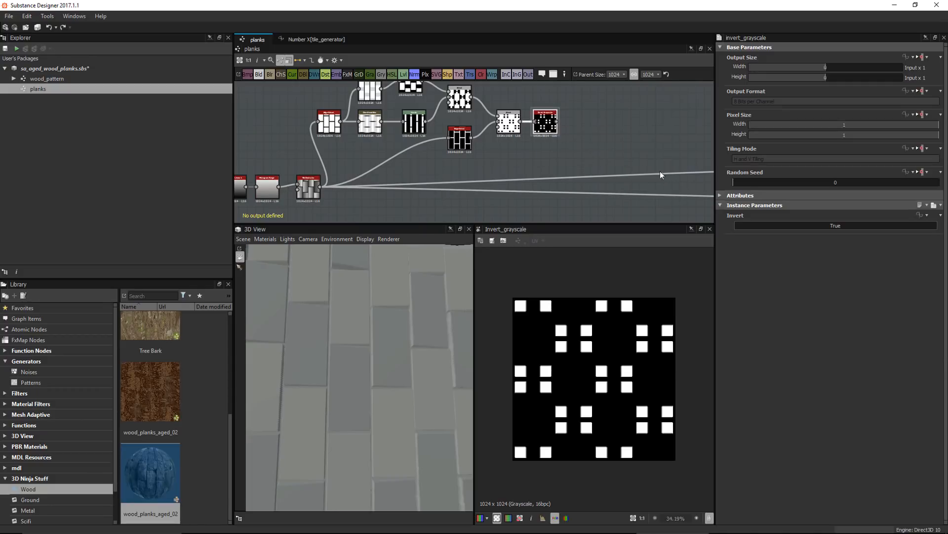
Add a Tile Sampler node after the Invert Grayscale node
{"action": "left_click", "coordinate": [590, 125]}
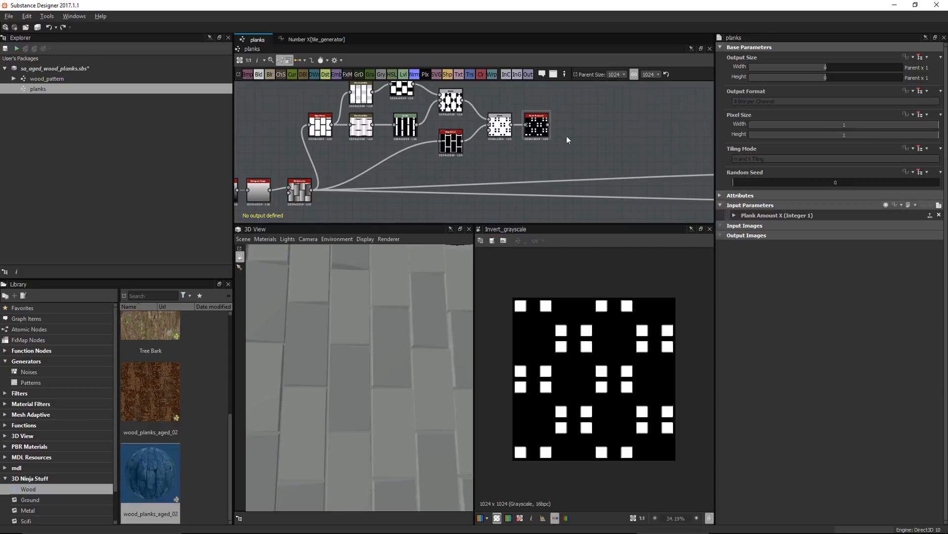
{"action": "scroll", "coordinate": [581, 125], "scroll_direction": "up", "scroll_amount": 2}
{"action": "key", "text": "space"}
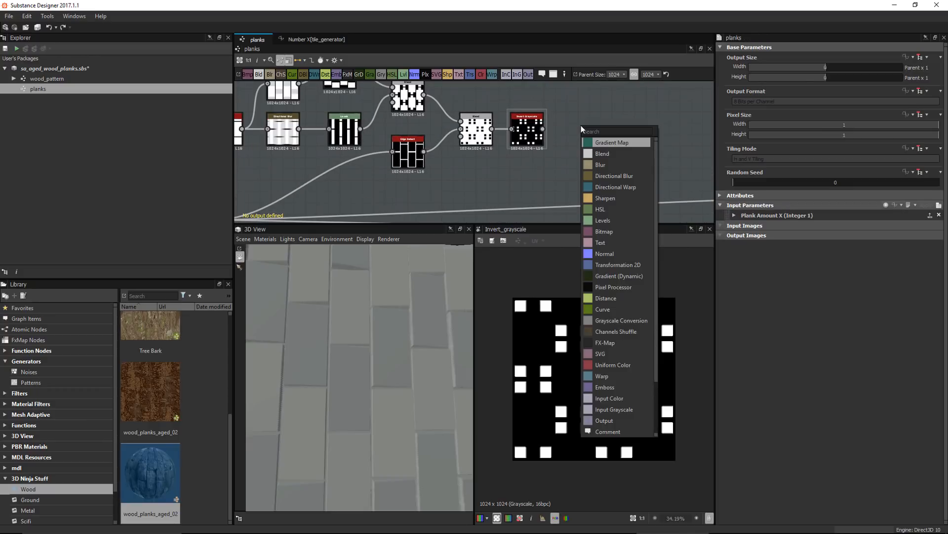
{"action": "type", "text": "tile s"}
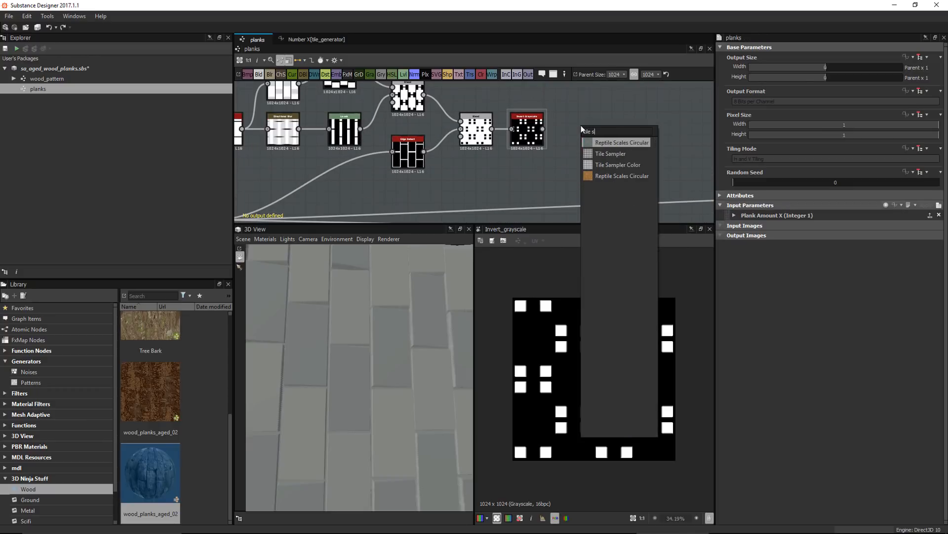
{"action": "left_click", "coordinate": [617, 154]}
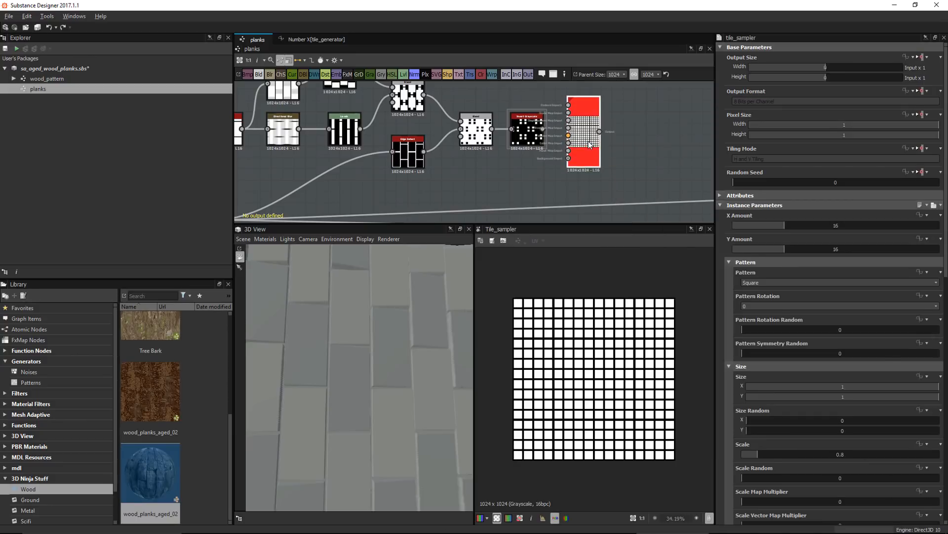
{"action": "scroll", "coordinate": [610, 145], "scroll_direction": "up", "scroll_amount": 2}
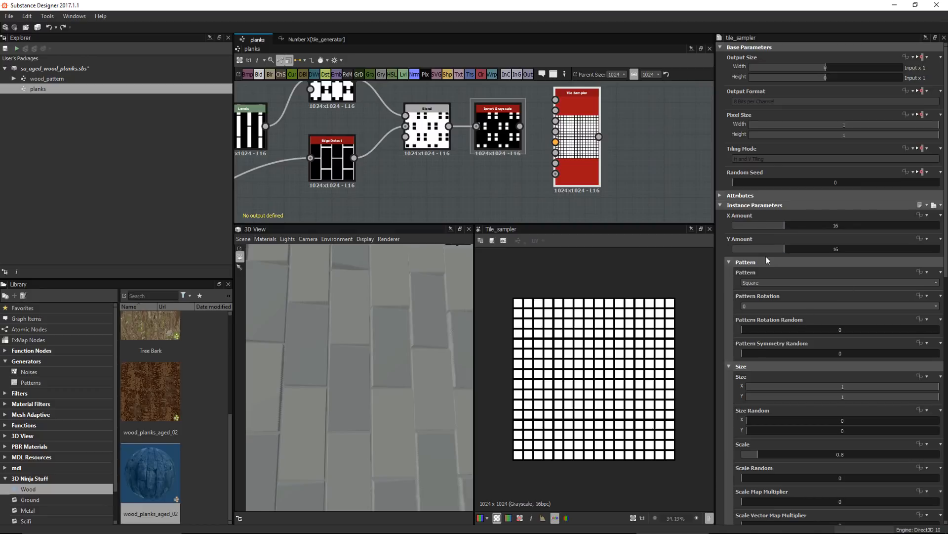
Set the Tile Sampler's Pattern to Disc and its Scale to 0.22, and check the dots in the 2D preview
{"action": "left_click", "coordinate": [756, 282]}
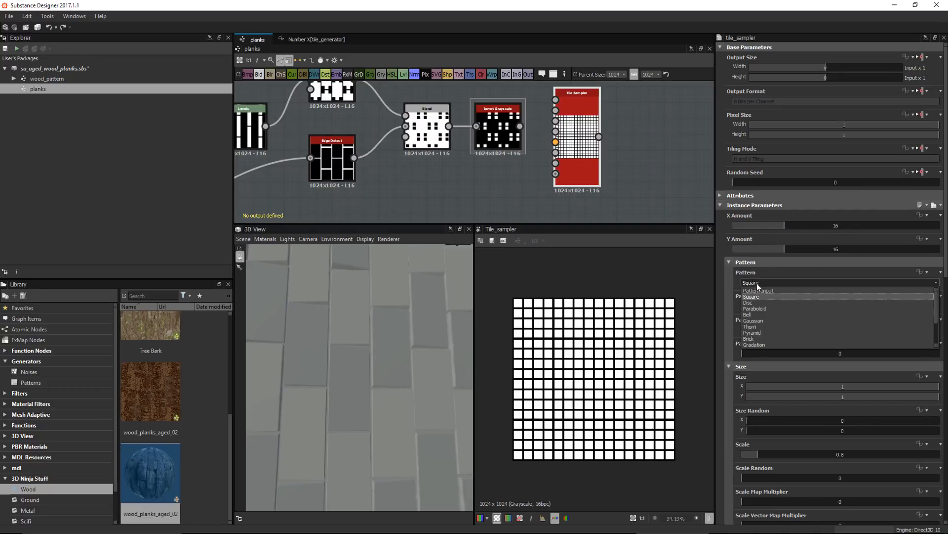
{"action": "left_click", "coordinate": [763, 303]}
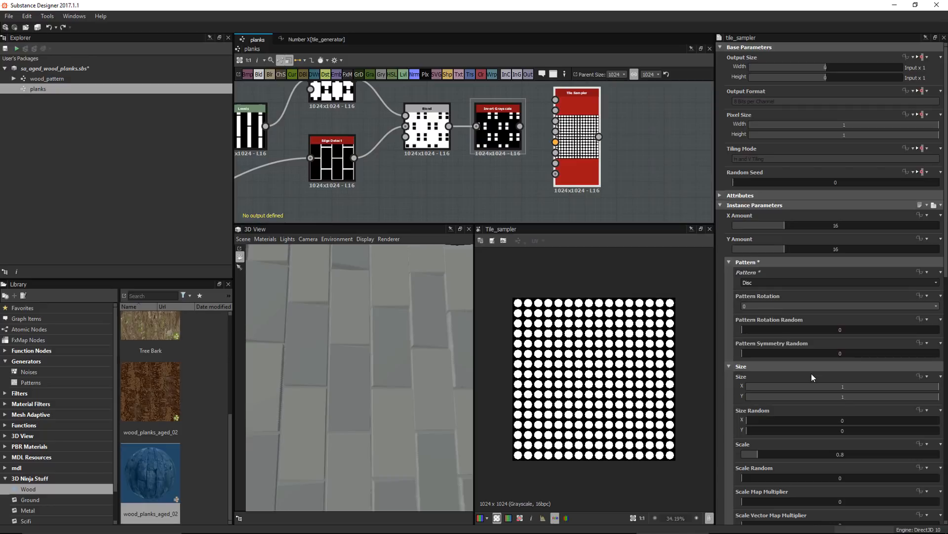
{"action": "left_click", "coordinate": [844, 459]}
{"action": "type", "text": ".22"}
{"action": "key", "text": "Return"}
{"action": "scroll", "coordinate": [570, 336], "scroll_direction": "up", "scroll_amount": 8}
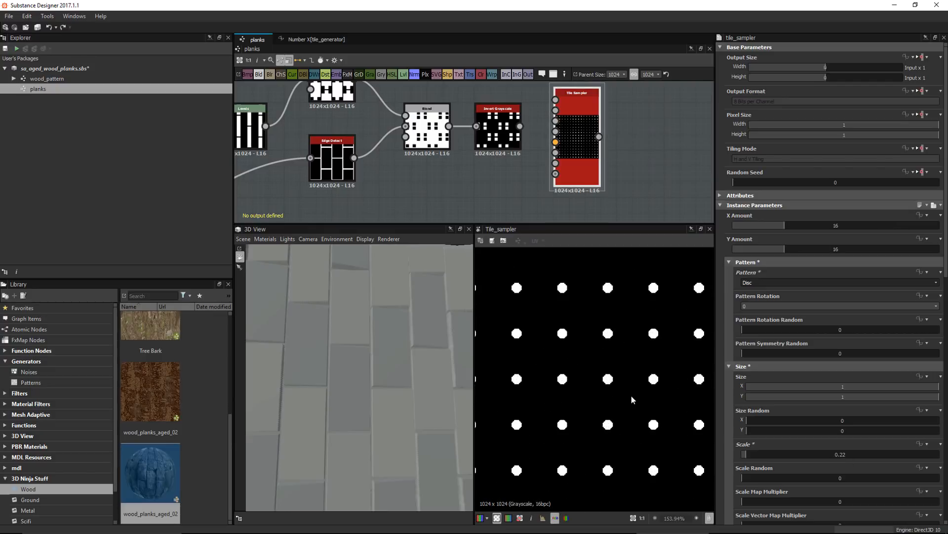
{"action": "scroll", "coordinate": [607, 390], "scroll_direction": "down", "scroll_amount": 5}
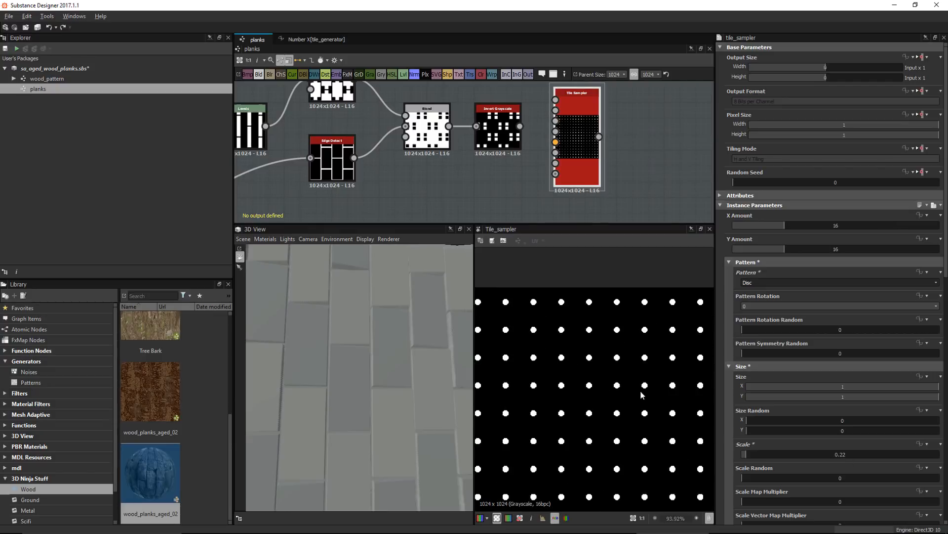
{"action": "scroll", "coordinate": [825, 358], "scroll_direction": "down", "scroll_amount": 4}
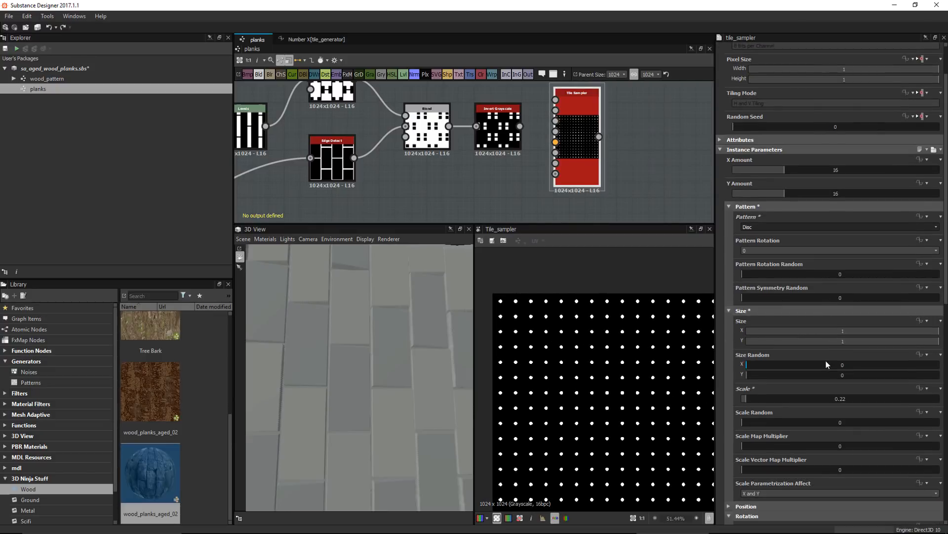
{"action": "key", "text": "f"}
Feed the Invert Grayscale output into the Tile Sampler's Mask Map Input and set Mask Map Threshold to 1
{"action": "left_click_drag", "start_coordinate": [588, 144], "coordinate": [630, 162]}
{"action": "scroll", "coordinate": [558, 163], "scroll_direction": "up", "scroll_amount": 2}
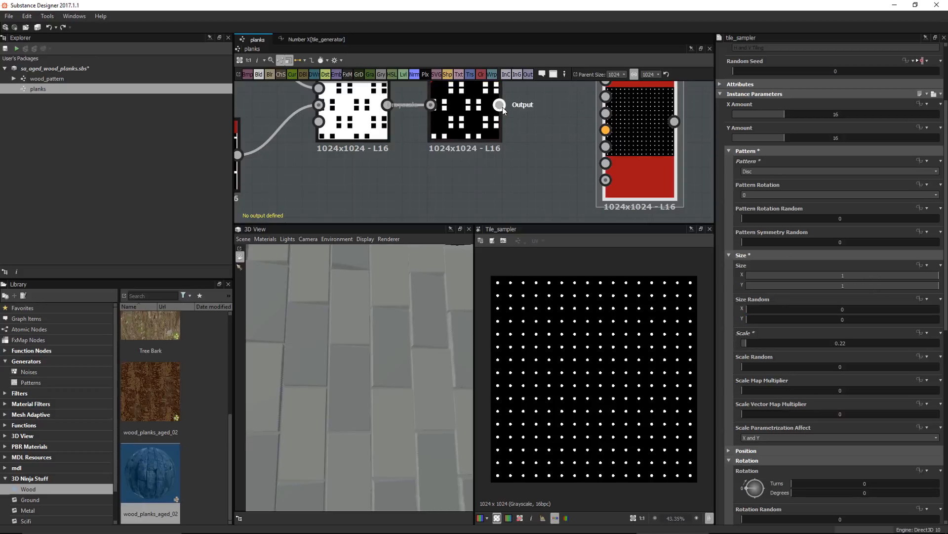
{"action": "left_click_drag", "start_coordinate": [499, 105], "coordinate": [603, 164]}
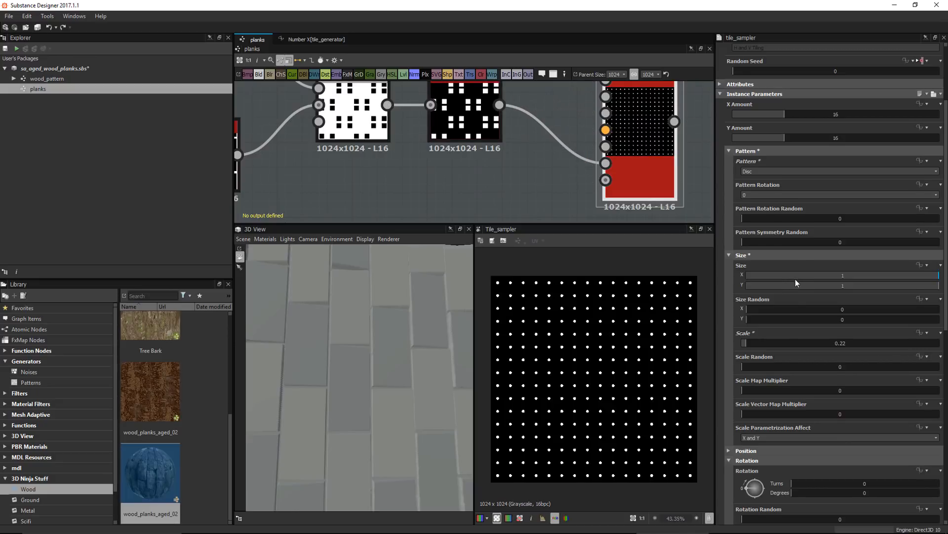
{"action": "scroll", "coordinate": [795, 281], "scroll_direction": "down", "scroll_amount": 5}
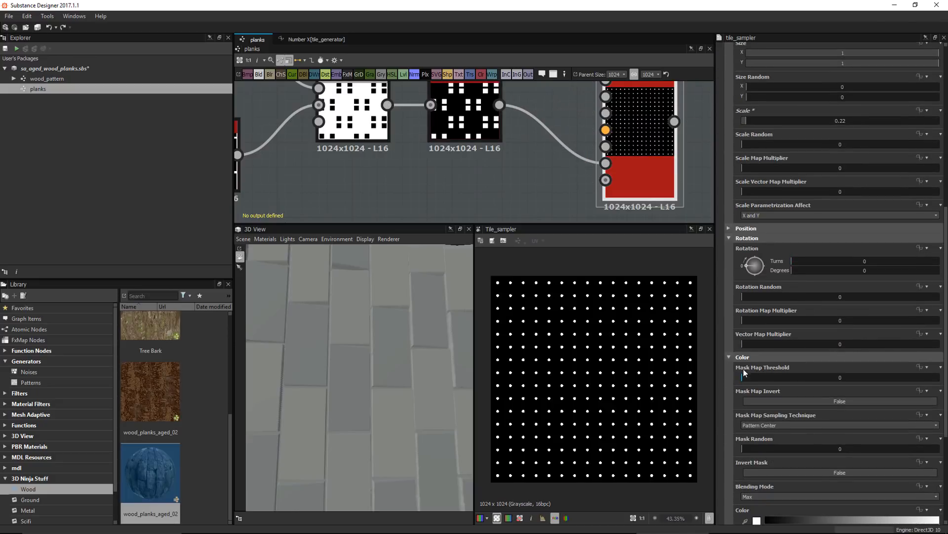
{"action": "left_click_drag", "start_coordinate": [743, 376], "coordinate": [938, 378]}
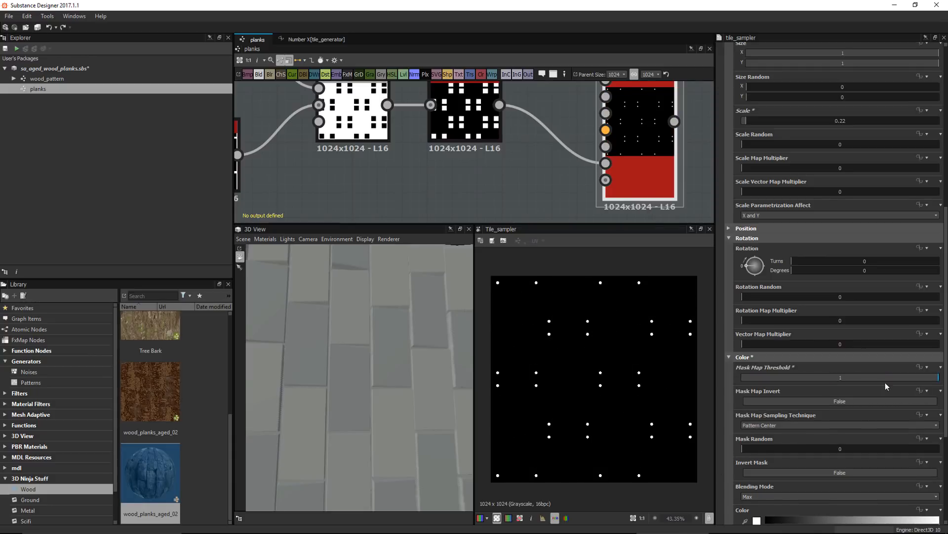
{"action": "scroll", "coordinate": [618, 388], "scroll_direction": "up", "scroll_amount": 2}
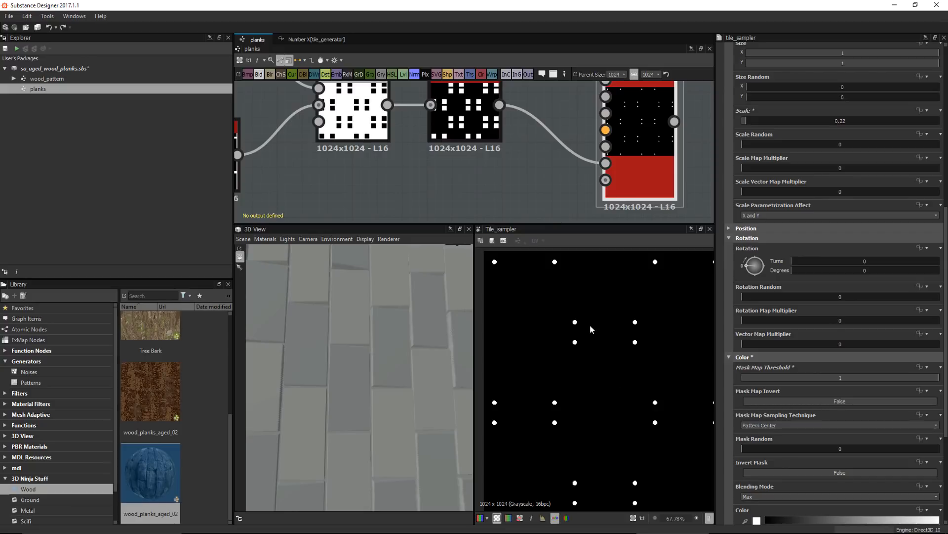
{"action": "scroll", "coordinate": [572, 346], "scroll_direction": "down", "scroll_amount": 2}
Move the Tile Sampler closer to and in line with the Invert Grayscale node
{"action": "scroll", "coordinate": [571, 160], "scroll_direction": "down", "scroll_amount": 5}
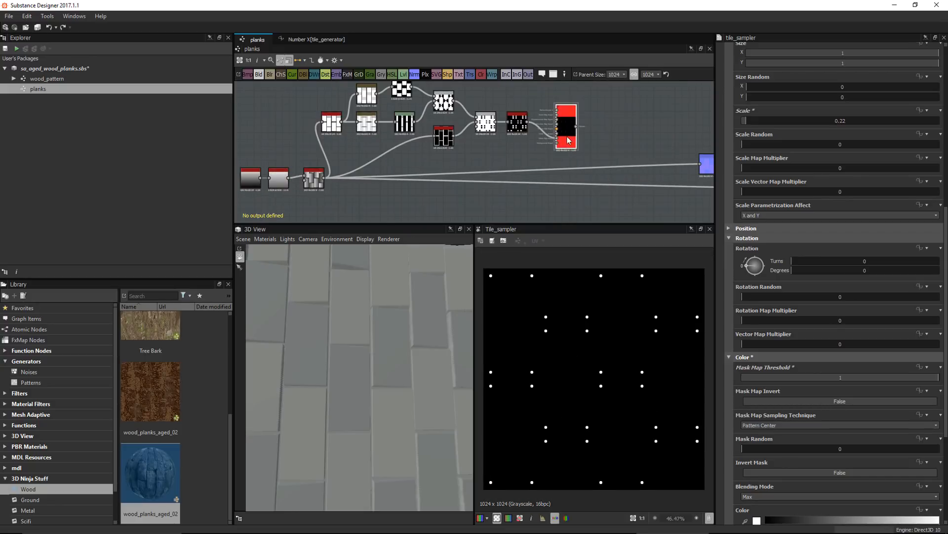
{"action": "left_click_drag", "start_coordinate": [566, 130], "coordinate": [559, 112]}
{"action": "middle_click_drag", "start_coordinate": [595, 129], "coordinate": [616, 132]}
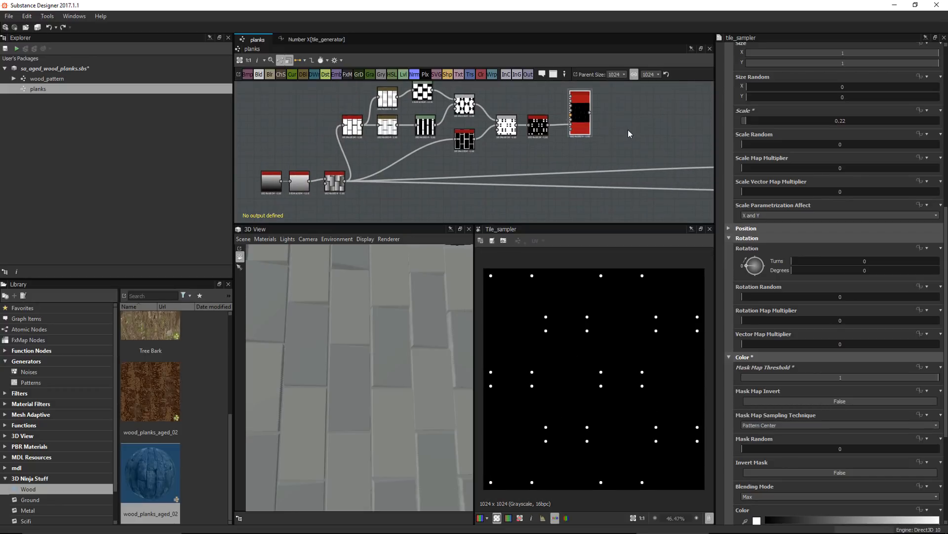
Add a Blend node below the Tile Sampler and feed the Tile Sampler output into its foreground
{"action": "left_click", "coordinate": [630, 131]}
{"action": "key", "text": "space"}
{"action": "key", "text": "Down"}
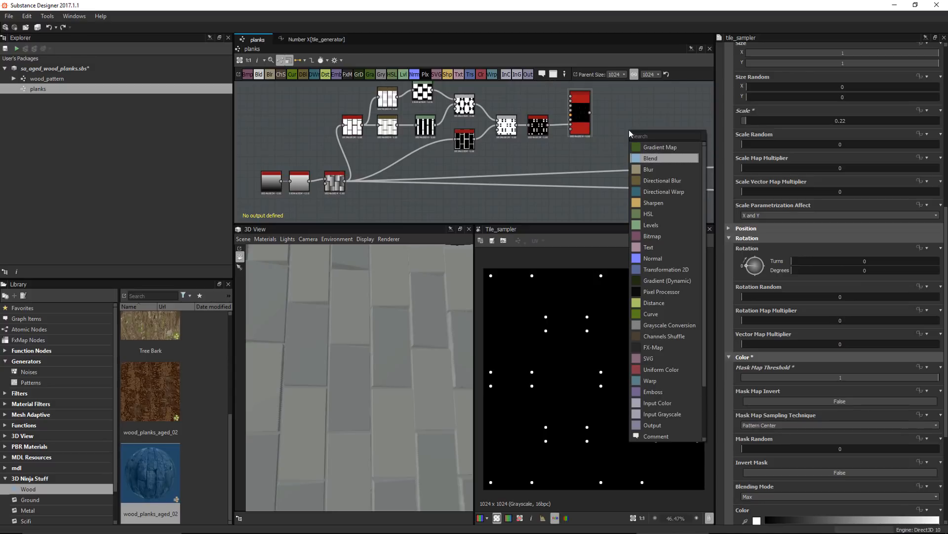
{"action": "key", "text": "Return"}
{"action": "scroll", "coordinate": [585, 116], "scroll_direction": "up", "scroll_amount": 2}
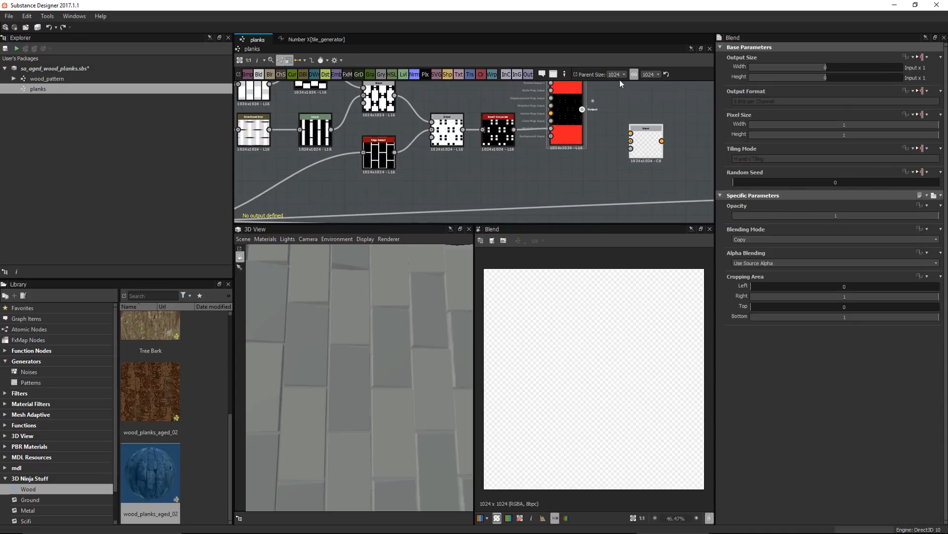
{"action": "left_click_drag", "start_coordinate": [632, 132], "coordinate": [617, 198]}
{"action": "middle_click_drag", "start_coordinate": [619, 161], "coordinate": [609, 104]}
{"action": "scroll", "coordinate": [609, 106], "scroll_direction": "down", "scroll_amount": 1}
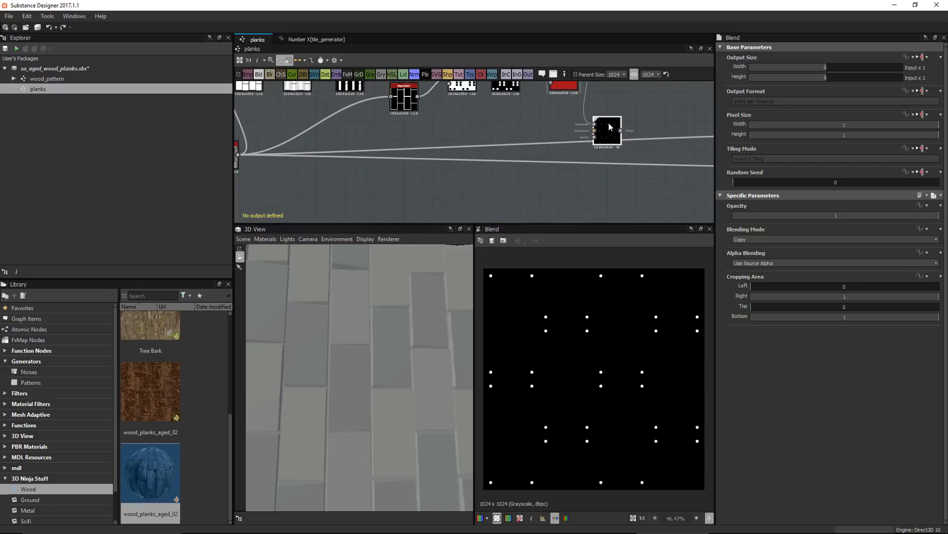
Connect the Tile Generator output to the new Blend's background and set its Blending Mode to Subtract
{"action": "left_click_drag", "start_coordinate": [613, 123], "coordinate": [637, 167]}
{"action": "middle_click_drag", "start_coordinate": [601, 180], "coordinate": [656, 183]}
{"action": "left_click_drag", "start_coordinate": [293, 158], "coordinate": [673, 178]}
{"action": "middle_click_drag", "start_coordinate": [613, 178], "coordinate": [523, 151]}
{"action": "scroll", "coordinate": [601, 165], "scroll_direction": "up", "scroll_amount": 2}
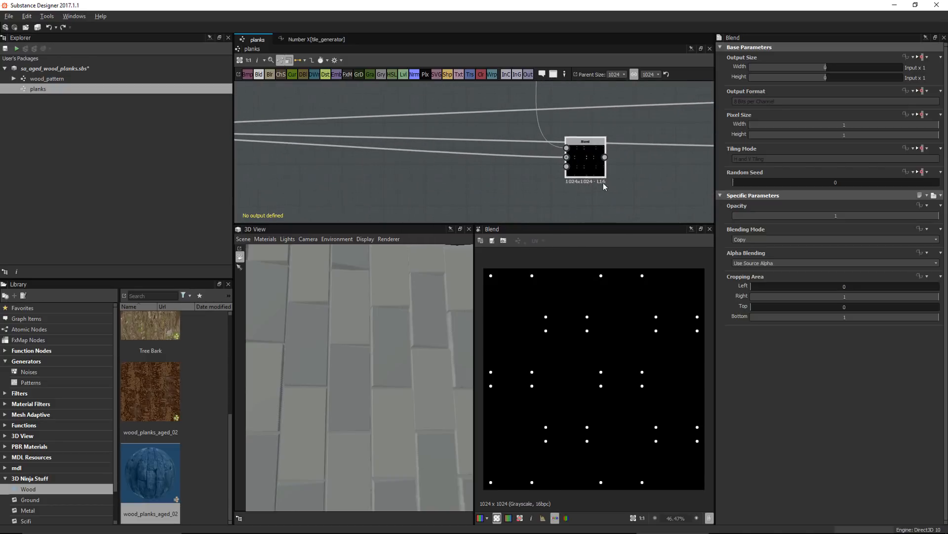
{"action": "middle_click_drag", "start_coordinate": [598, 178], "coordinate": [597, 164]}
{"action": "left_click", "coordinate": [751, 239]}
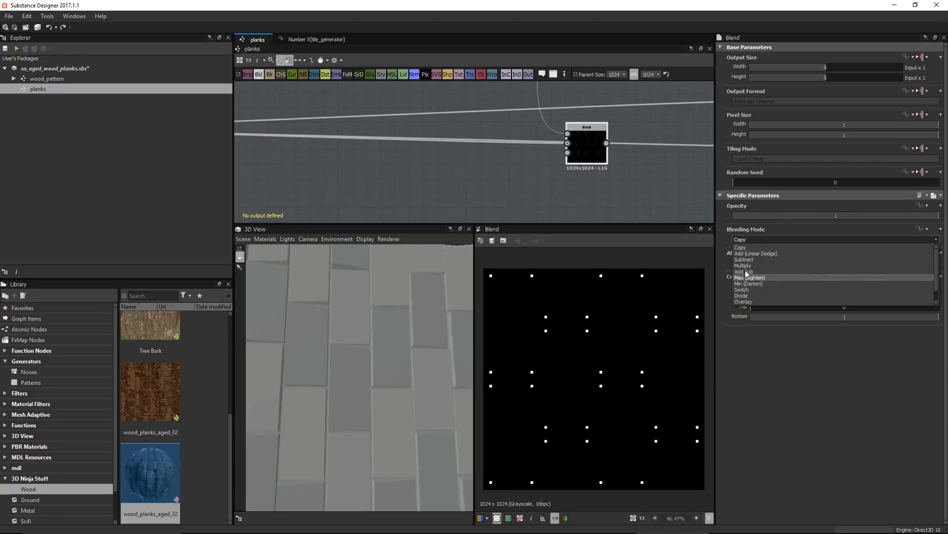
{"action": "left_click", "coordinate": [748, 260]}
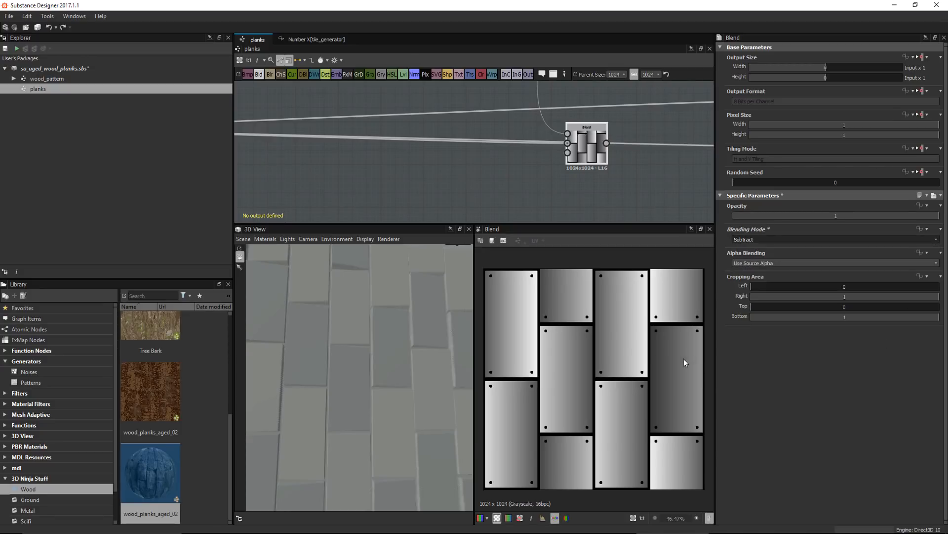
Examine the nail holes in the Subtract Blend's output, and preview the Tile Sampler with its parameters
{"action": "scroll", "coordinate": [573, 346], "scroll_direction": "up", "scroll_amount": 2}
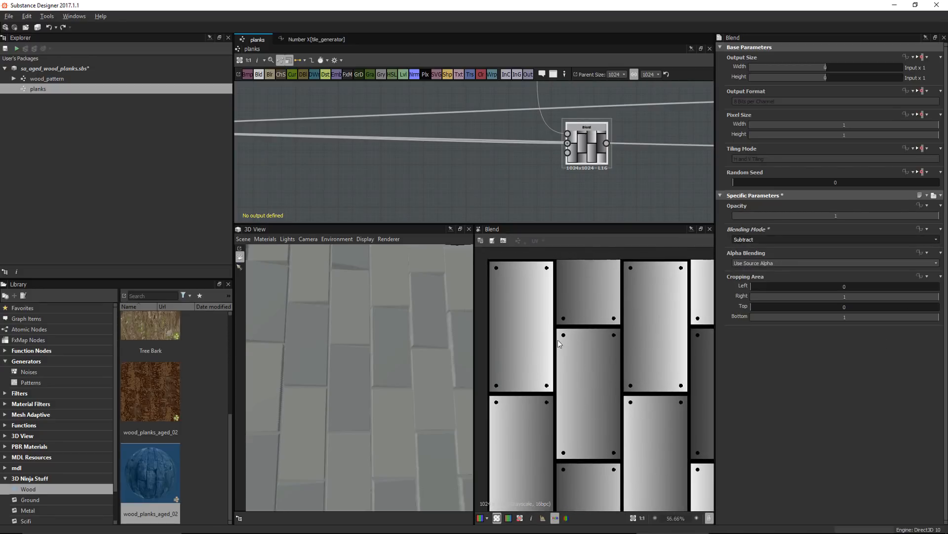
{"action": "scroll", "coordinate": [559, 343], "scroll_direction": "up", "scroll_amount": 3}
{"action": "scroll", "coordinate": [643, 425], "scroll_direction": "down", "scroll_amount": 6}
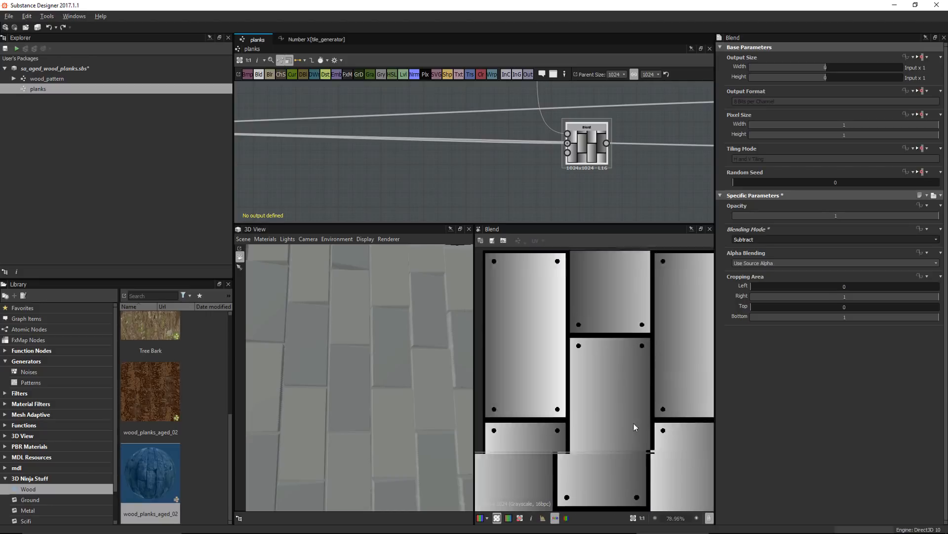
{"action": "scroll", "coordinate": [578, 109], "scroll_direction": "up", "scroll_amount": 2}
{"action": "scroll", "coordinate": [625, 187], "scroll_direction": "down", "scroll_amount": 4}
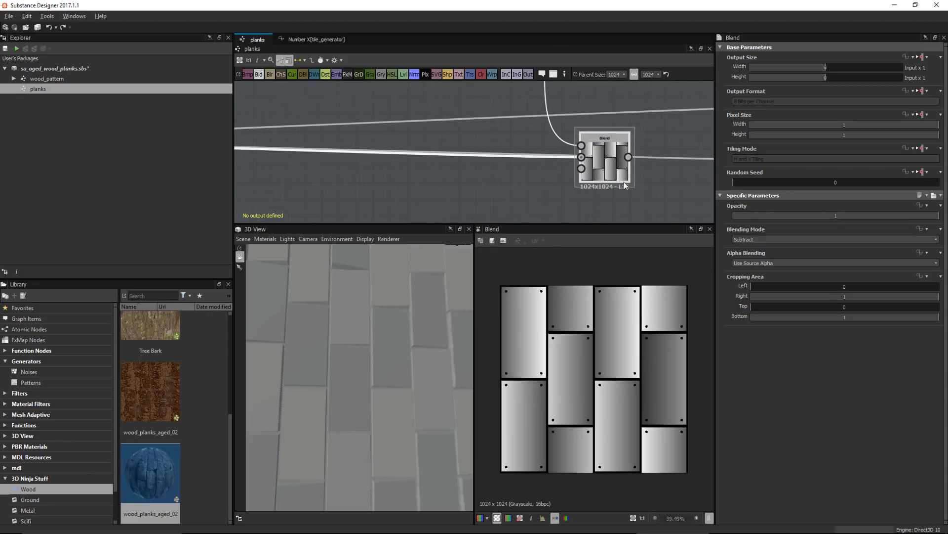
{"action": "middle_click_drag", "start_coordinate": [564, 93], "coordinate": [547, 155]}
{"action": "scroll", "coordinate": [546, 154], "scroll_direction": "up", "scroll_amount": 4}
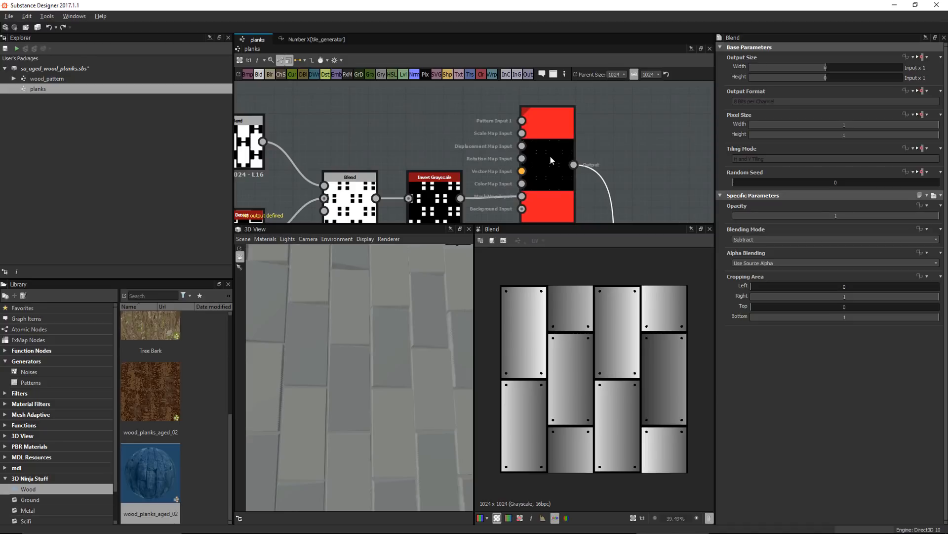
{"action": "double_click", "coordinate": [550, 156]}
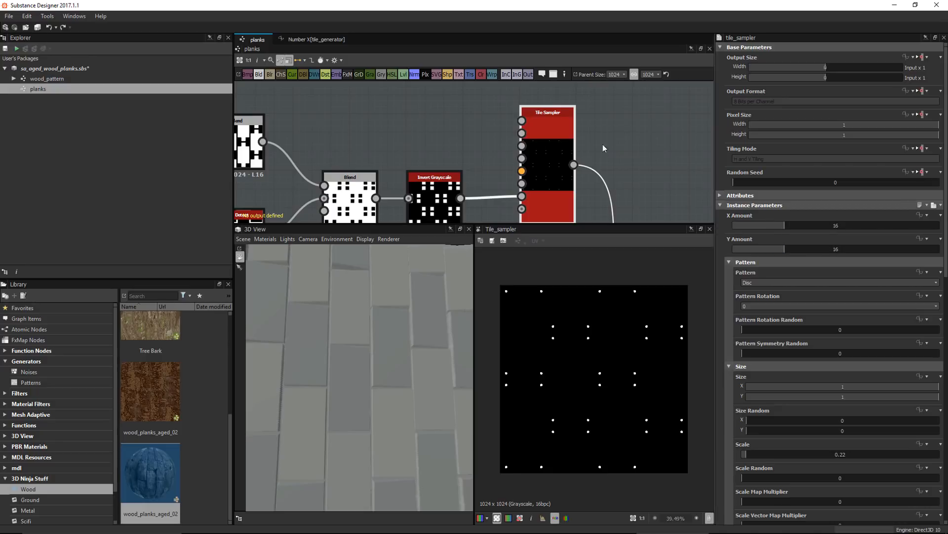
Go back to the Tile Generator and show the details of the planks graph's Plank Amount X input parameter
{"action": "scroll", "coordinate": [620, 186], "scroll_direction": "down", "scroll_amount": 5}
{"action": "middle_click_drag", "start_coordinate": [493, 173], "coordinate": [610, 74]}
{"action": "scroll", "coordinate": [482, 152], "scroll_direction": "up", "scroll_amount": 2}
{"action": "scroll", "coordinate": [437, 176], "scroll_direction": "up", "scroll_amount": 1}
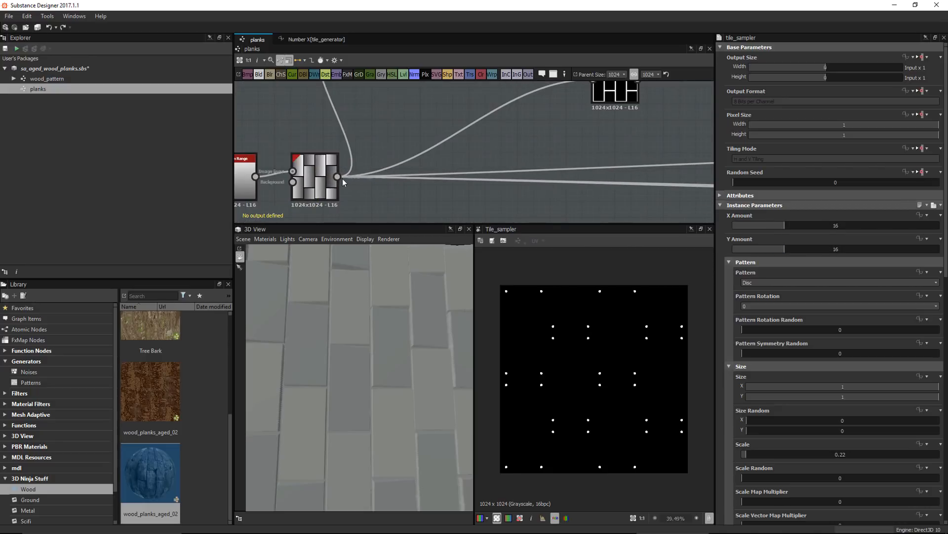
{"action": "left_click", "coordinate": [612, 139]}
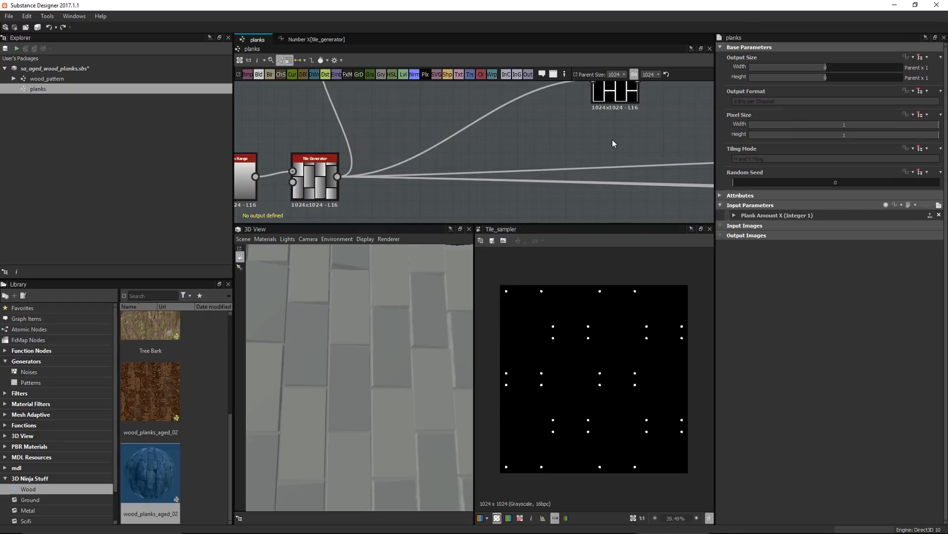
{"action": "left_click", "coordinate": [734, 217]}
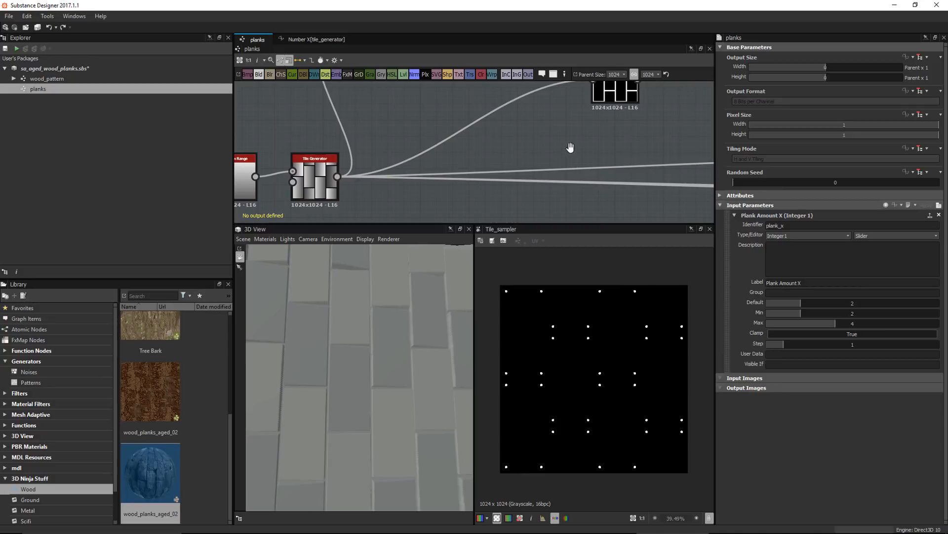
Set the Tile Sampler's X Amount and Y Amount to 8
{"action": "scroll", "coordinate": [568, 146], "scroll_direction": "down", "scroll_amount": 2}
{"action": "middle_click_drag", "start_coordinate": [568, 146], "coordinate": [541, 183]}
{"action": "middle_click_drag", "start_coordinate": [706, 95], "coordinate": [585, 139]}
{"action": "scroll", "coordinate": [586, 142], "scroll_direction": "up", "scroll_amount": 4}
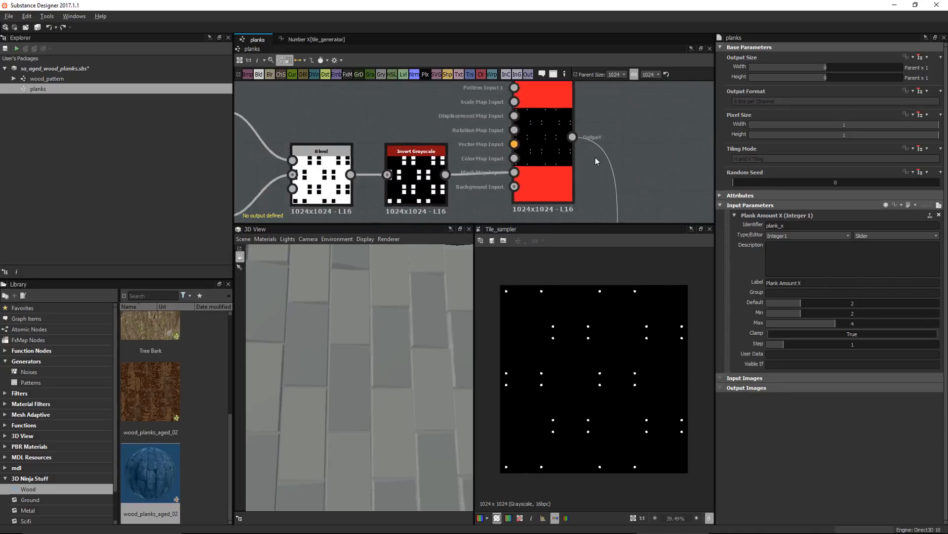
{"action": "left_click", "coordinate": [549, 135]}
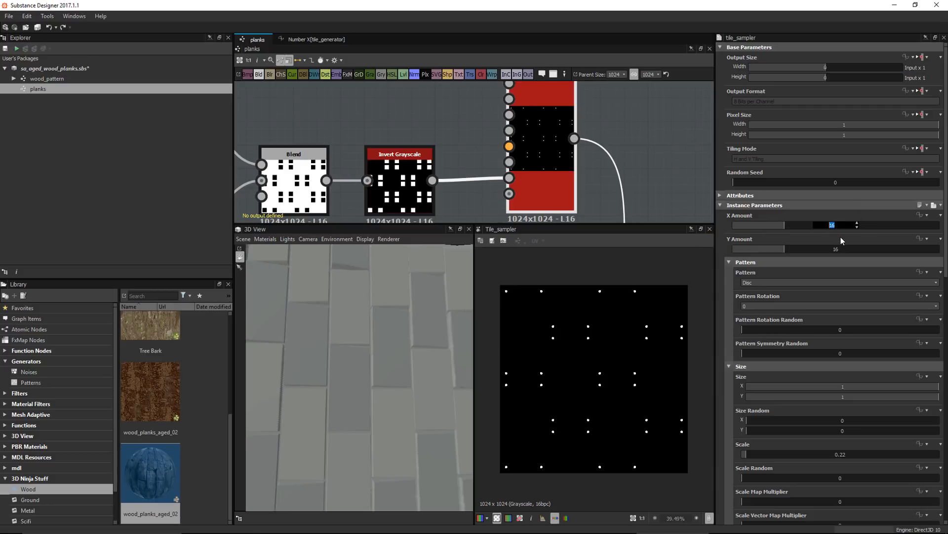
{"action": "key", "text": "Return"}
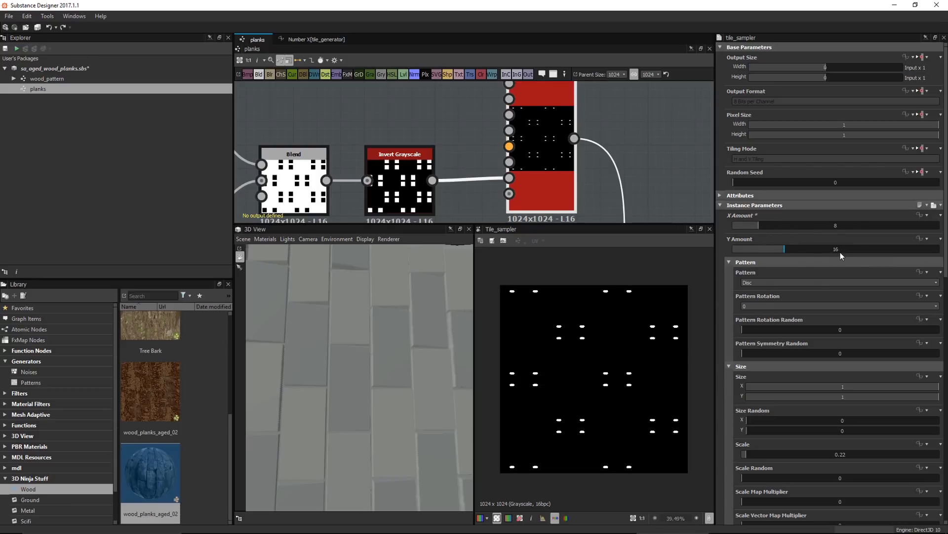
{"action": "type", "text": "8"}
{"action": "key", "text": "Return"}
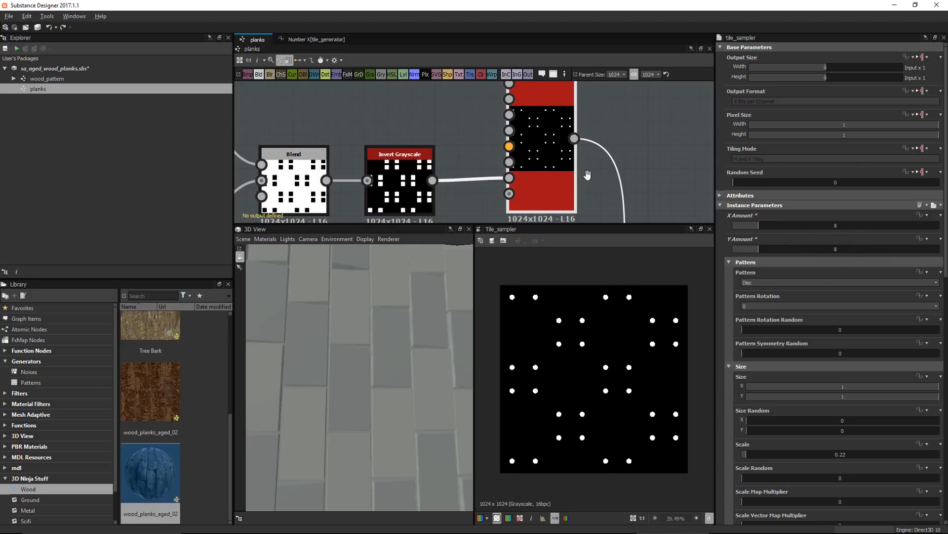
Preview the Subtract Blend's output to check the nail holes at the plank corners
{"action": "scroll", "coordinate": [593, 178], "scroll_direction": "down", "scroll_amount": 2}
{"action": "middle_click_drag", "start_coordinate": [642, 217], "coordinate": [576, 121]}
{"action": "scroll", "coordinate": [615, 208], "scroll_direction": "down", "scroll_amount": 2}
{"action": "scroll", "coordinate": [576, 122], "scroll_direction": "up", "scroll_amount": 1}
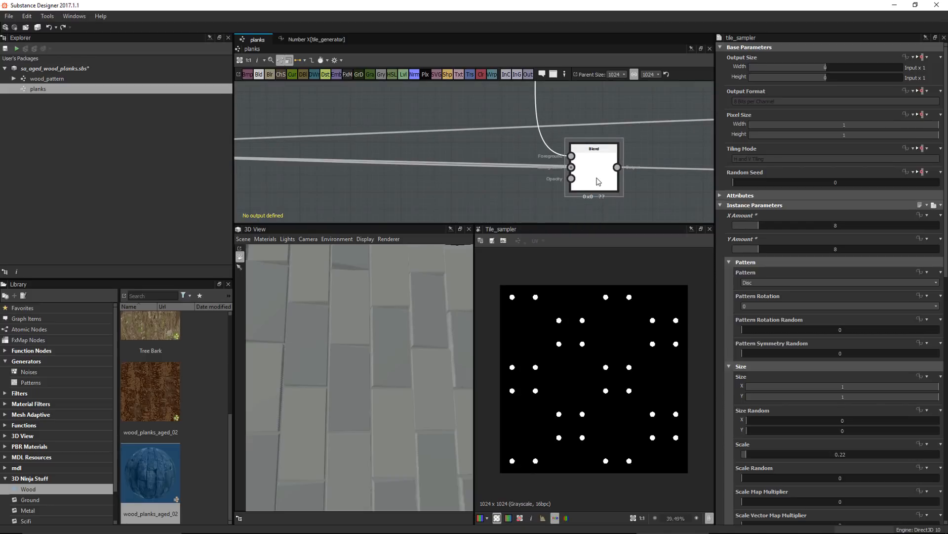
{"action": "double_click", "coordinate": [598, 180]}
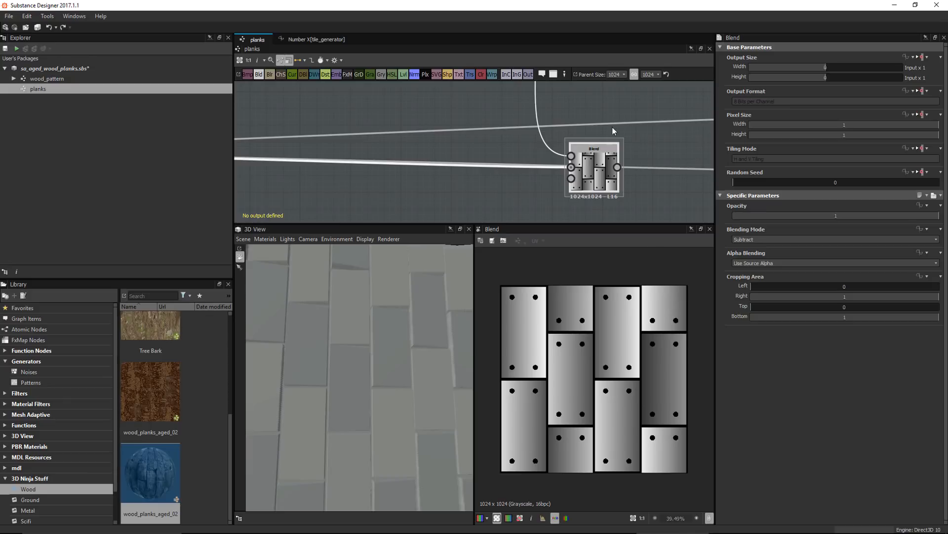
Create an empty function for the Tile Sampler's X Amount
{"action": "middle_click_drag", "start_coordinate": [626, 120], "coordinate": [629, 189]}
{"action": "scroll", "coordinate": [627, 186], "scroll_direction": "down", "scroll_amount": 3}
{"action": "middle_click_drag", "start_coordinate": [570, 127], "coordinate": [605, 177]}
{"action": "scroll", "coordinate": [610, 178], "scroll_direction": "up", "scroll_amount": 3}
{"action": "scroll", "coordinate": [534, 124], "scroll_direction": "up", "scroll_amount": 1}
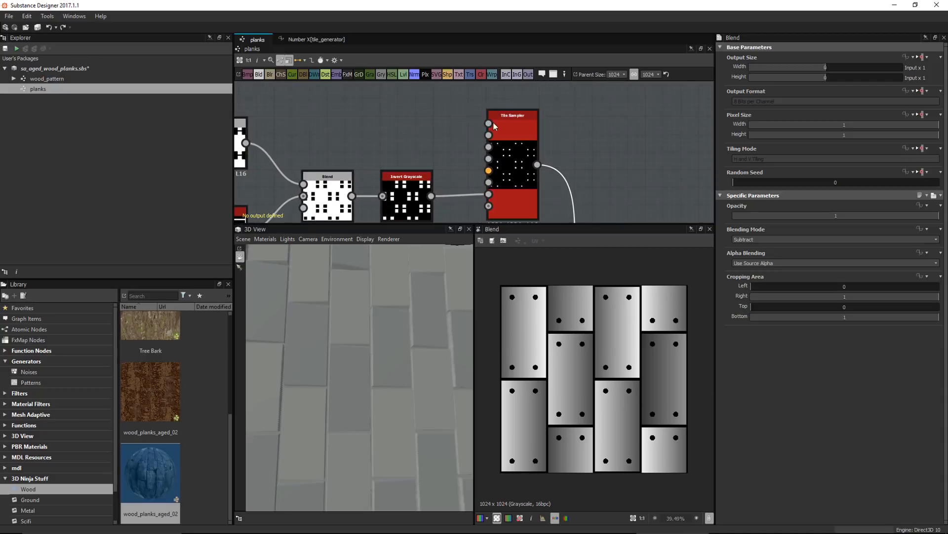
{"action": "left_click", "coordinate": [502, 121]}
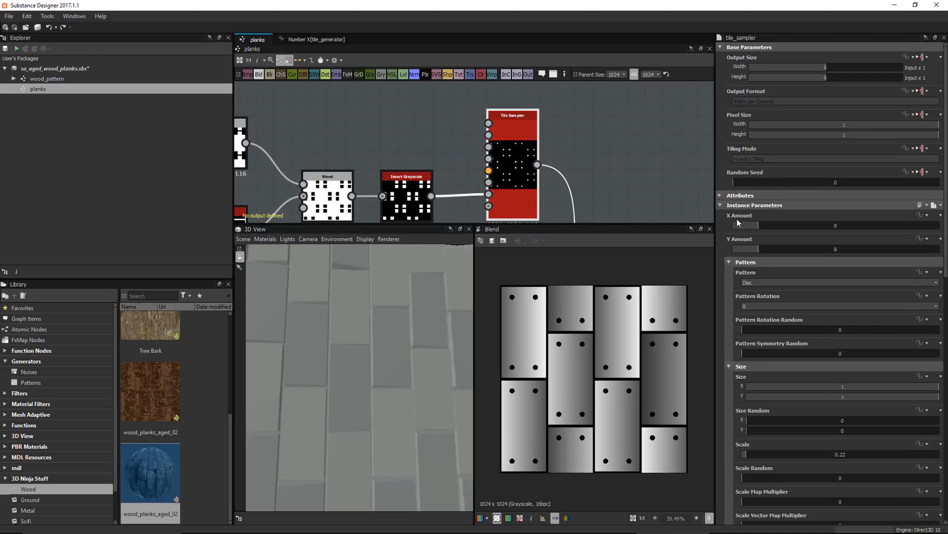
{"action": "left_click", "coordinate": [927, 218]}
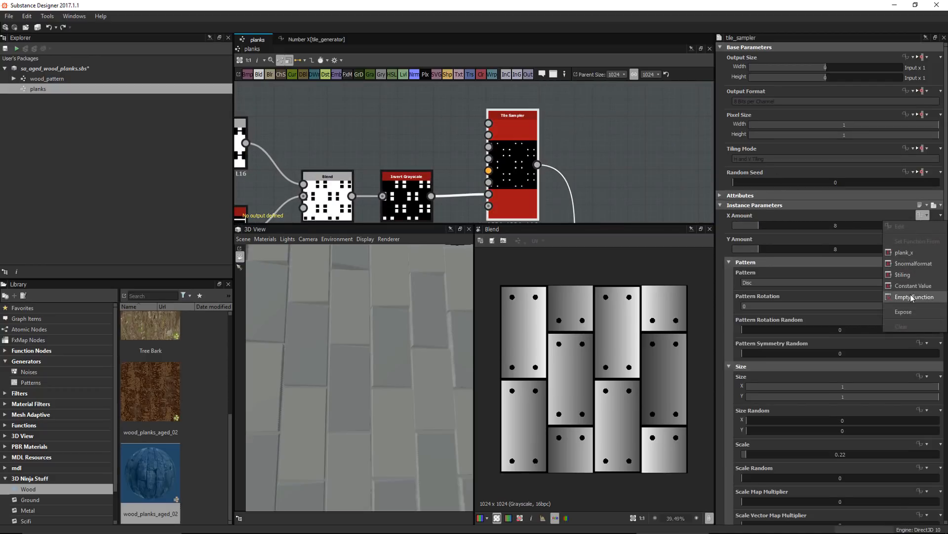
{"action": "left_click", "coordinate": [916, 295]}
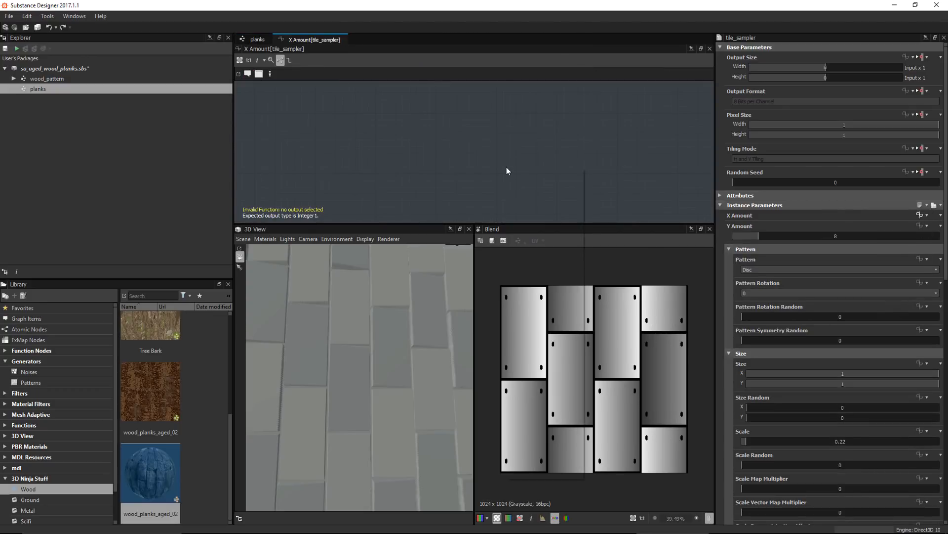
Add a Get Integer node that reads plank_x to the X Amount function
{"action": "key", "text": "space"}
{"action": "type", "text": "get int"}
{"action": "key", "text": "Return"}
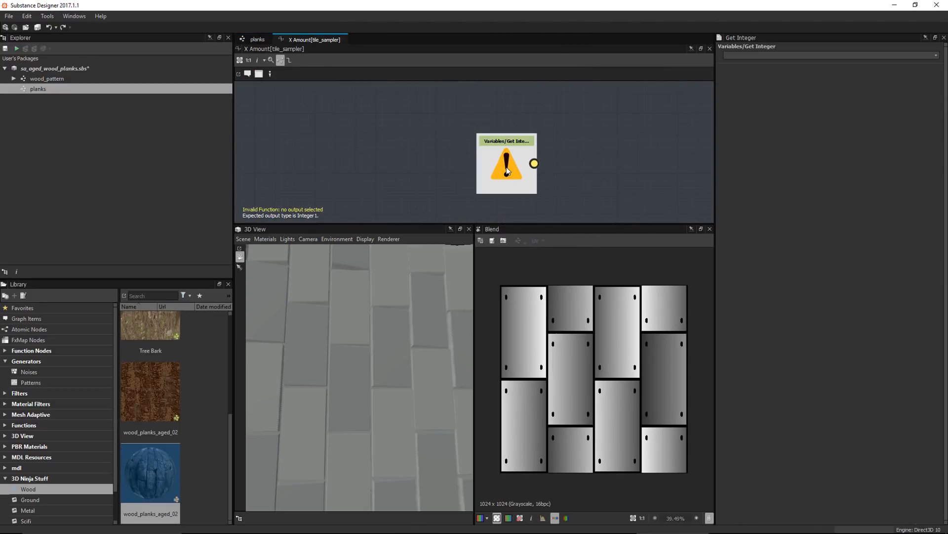
{"action": "left_click", "coordinate": [937, 55]}
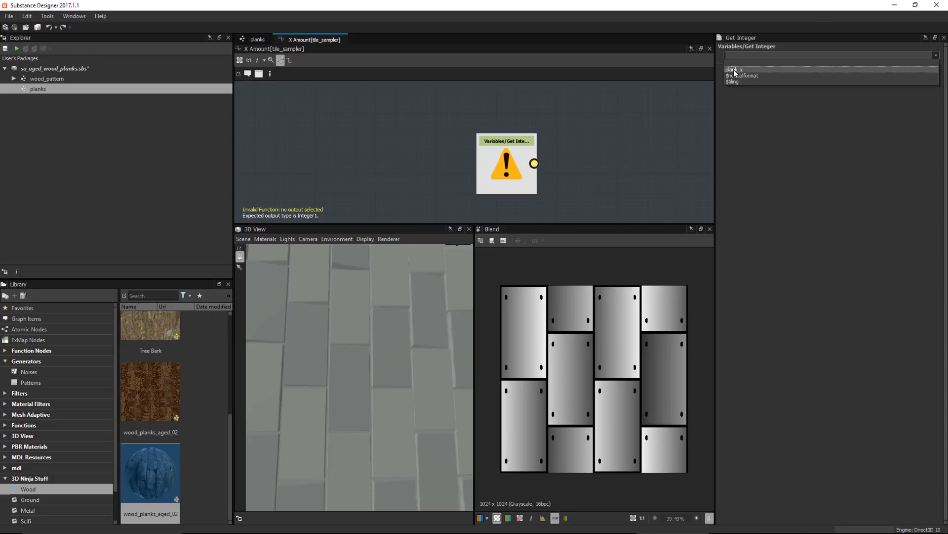
{"action": "left_click", "coordinate": [736, 72]}
{"action": "left_click_drag", "start_coordinate": [495, 167], "coordinate": [415, 146]}
Add a Multiplication node and connect the plank_x node to its first input
{"action": "key", "text": "space"}
{"action": "type", "text": "mul"}
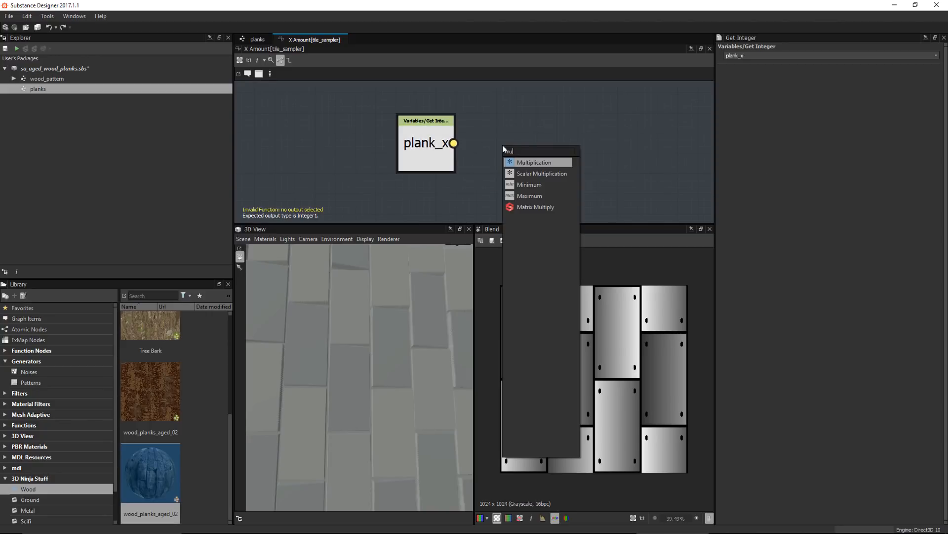
{"action": "key", "text": "Return"}
{"action": "left_click_drag", "start_coordinate": [504, 149], "coordinate": [563, 149]}
{"action": "left_click_drag", "start_coordinate": [453, 143], "coordinate": [598, 150]}
Add an Integer constant with value 4 and connect it to the Multiplication node's second input
{"action": "key", "text": "space"}
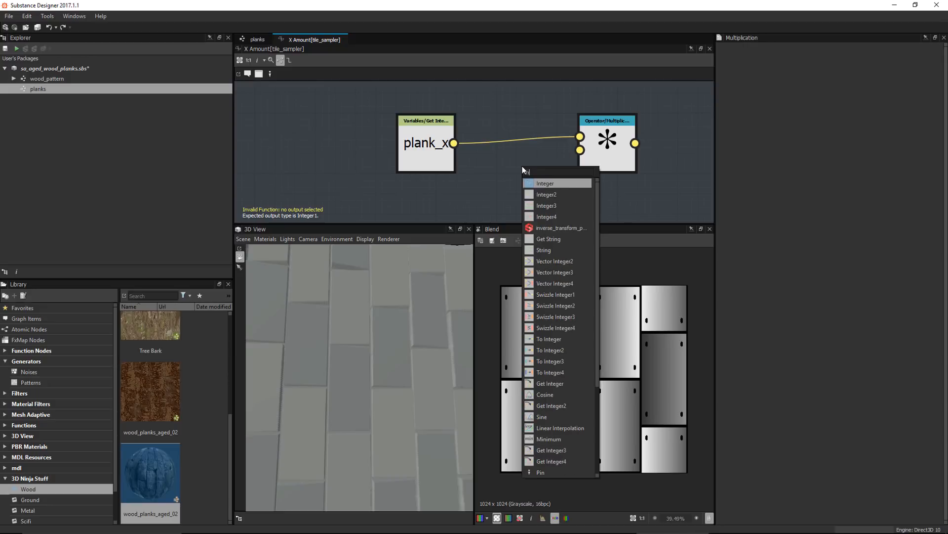
{"action": "type", "text": "in"}
{"action": "key", "text": "Return"}
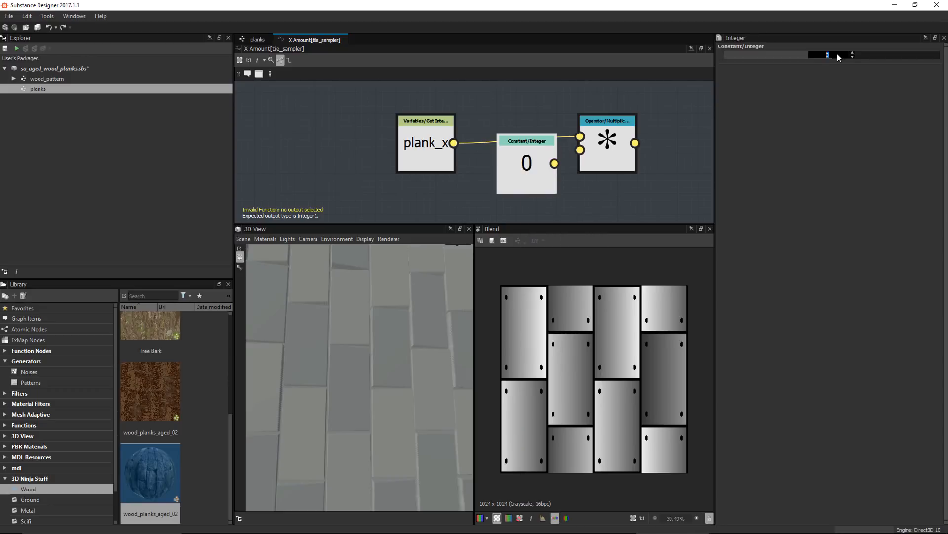
{"action": "type", "text": "4"}
{"action": "key", "text": "Return"}
{"action": "left_click_drag", "start_coordinate": [500, 166], "coordinate": [449, 202]}
{"action": "middle_click_drag", "start_coordinate": [451, 201], "coordinate": [455, 158]}
{"action": "left_click_drag", "start_coordinate": [481, 160], "coordinate": [586, 106]}
{"action": "middle_click_drag", "start_coordinate": [568, 148], "coordinate": [509, 173]}
{"action": "left_click_drag", "start_coordinate": [568, 139], "coordinate": [548, 179]}
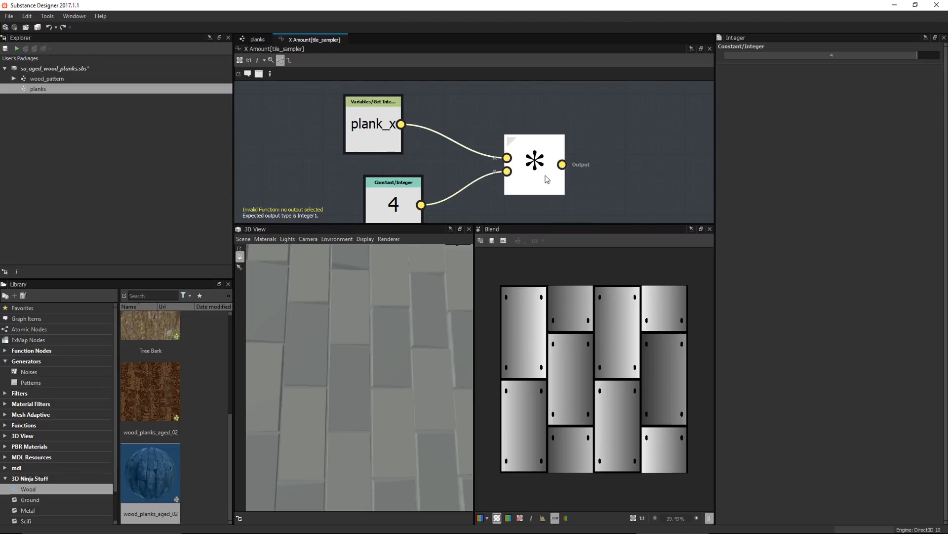
Set the Multiplication node as the output node of the X Amount function
{"action": "middle_click_drag", "start_coordinate": [548, 179], "coordinate": [526, 148]}
{"action": "right_click", "coordinate": [509, 126]}
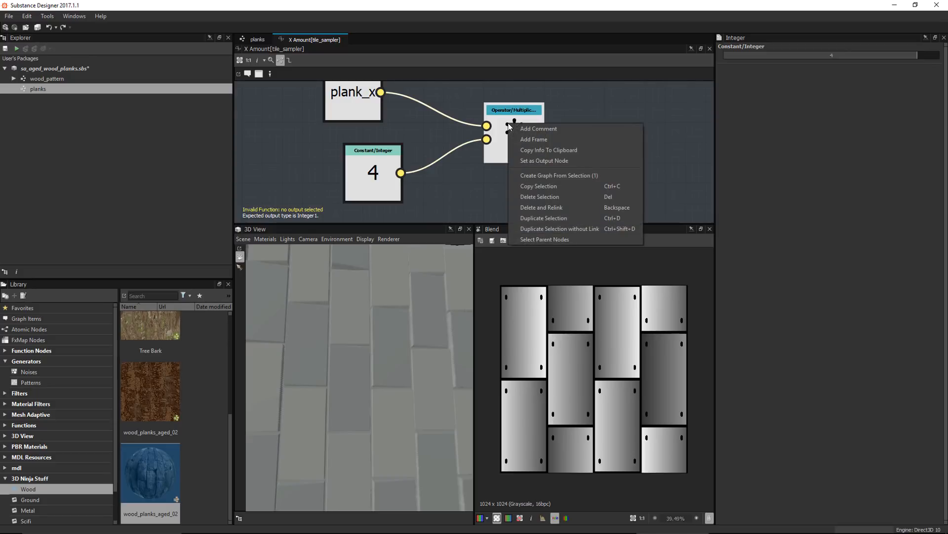
{"action": "left_click", "coordinate": [556, 161]}
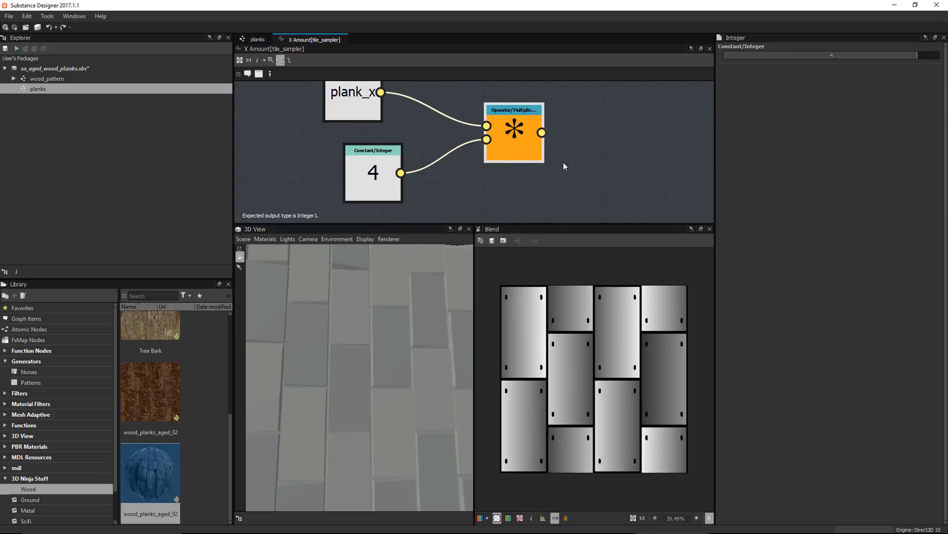
Copy the plank_x, 4 and Multiplication nodes into a new empty function for the Tile Sampler's Y Amount
{"action": "left_click_drag", "start_coordinate": [295, 97], "coordinate": [548, 199]}
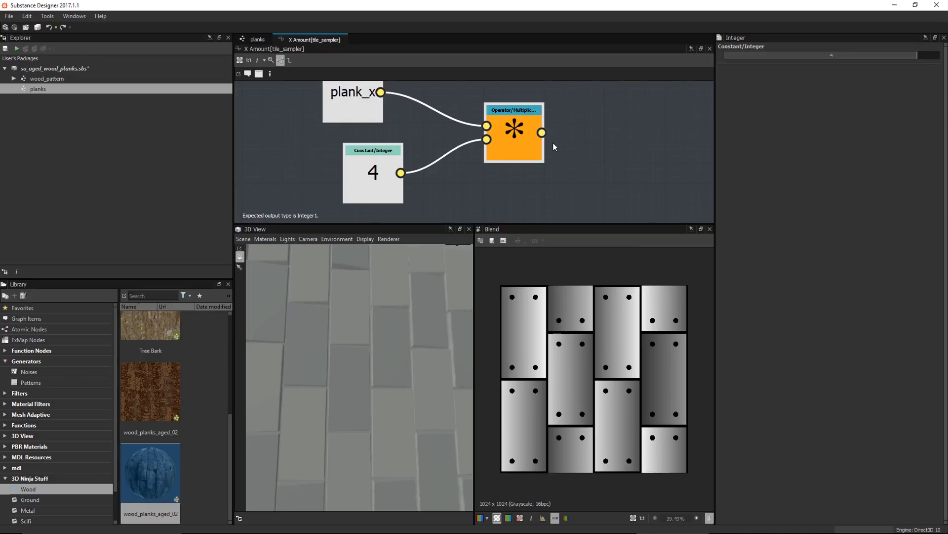
{"action": "left_click", "coordinate": [257, 39]}
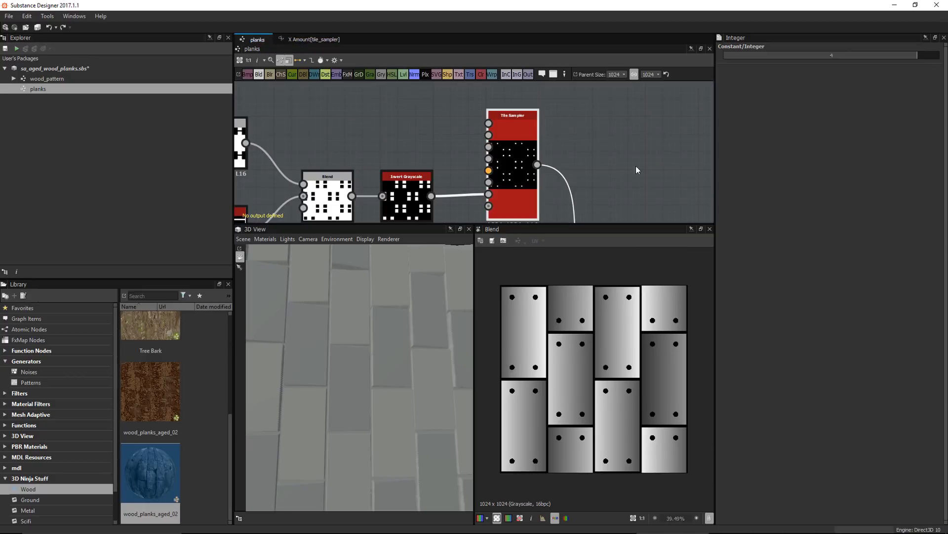
{"action": "left_click", "coordinate": [532, 131]}
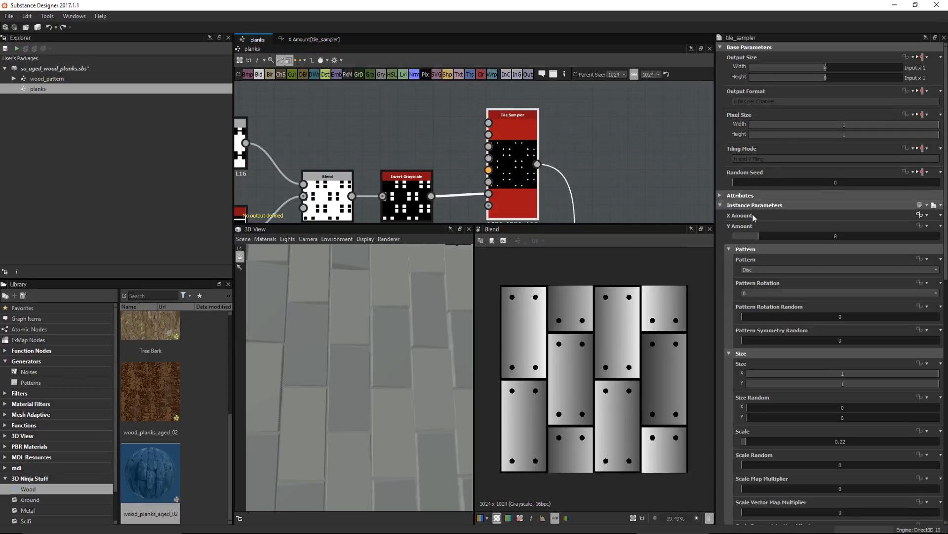
{"action": "left_click", "coordinate": [922, 225]}
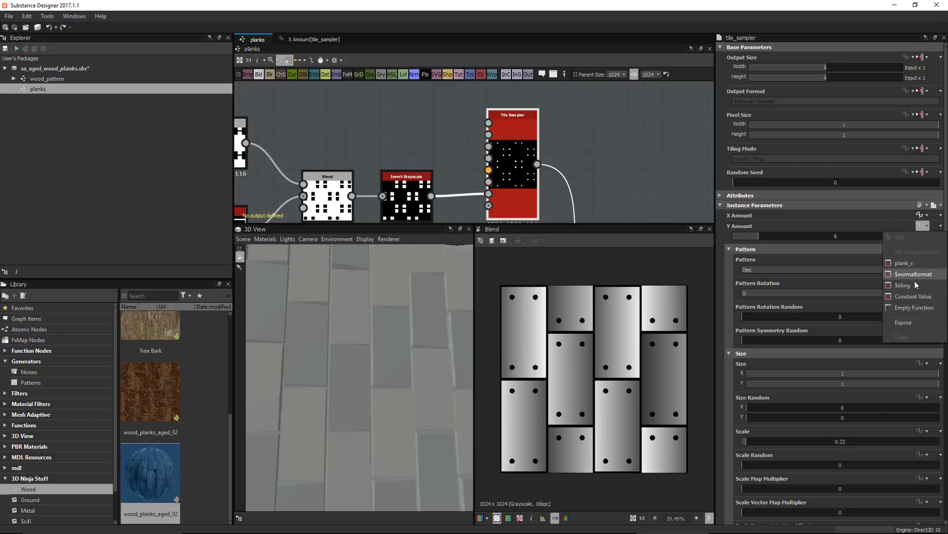
{"action": "left_click", "coordinate": [914, 308]}
{"action": "left_click", "coordinate": [921, 226]}
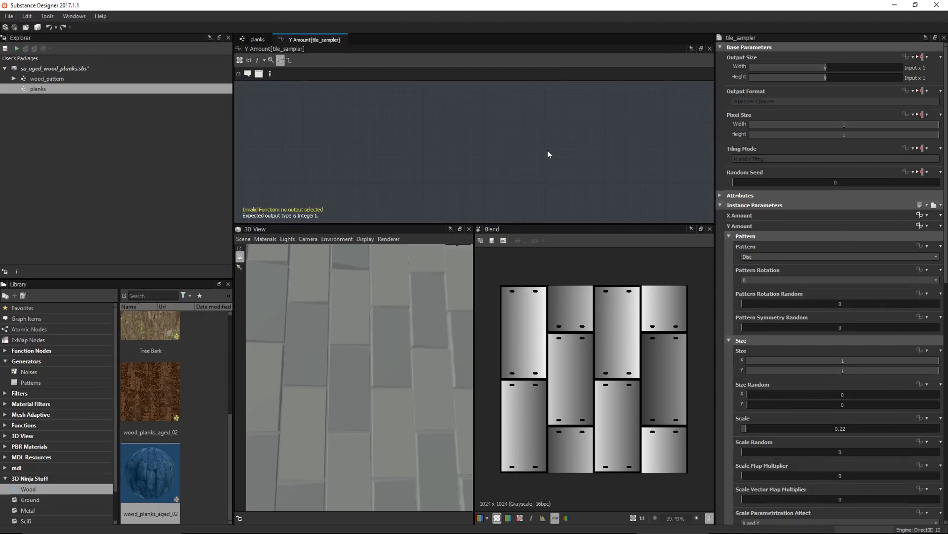
{"action": "key", "text": "ctrl+v"}
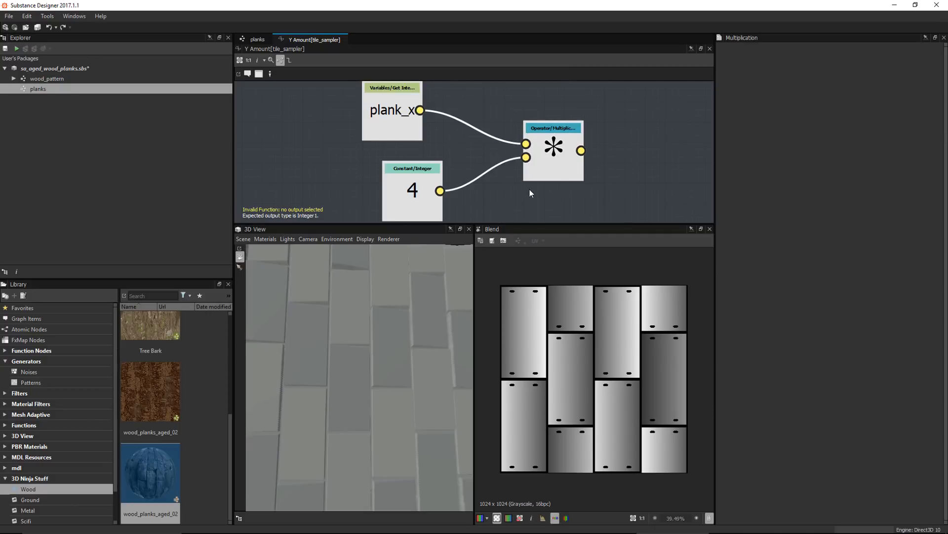
Set the pasted Multiplication node as the Y Amount function's output and return to the planks graph
{"action": "right_click", "coordinate": [555, 147]}
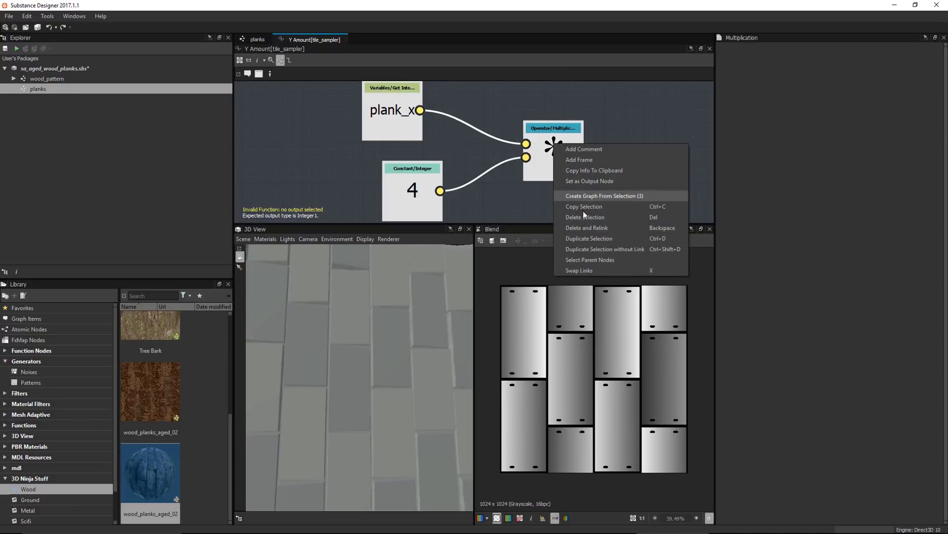
{"action": "left_click", "coordinate": [597, 181]}
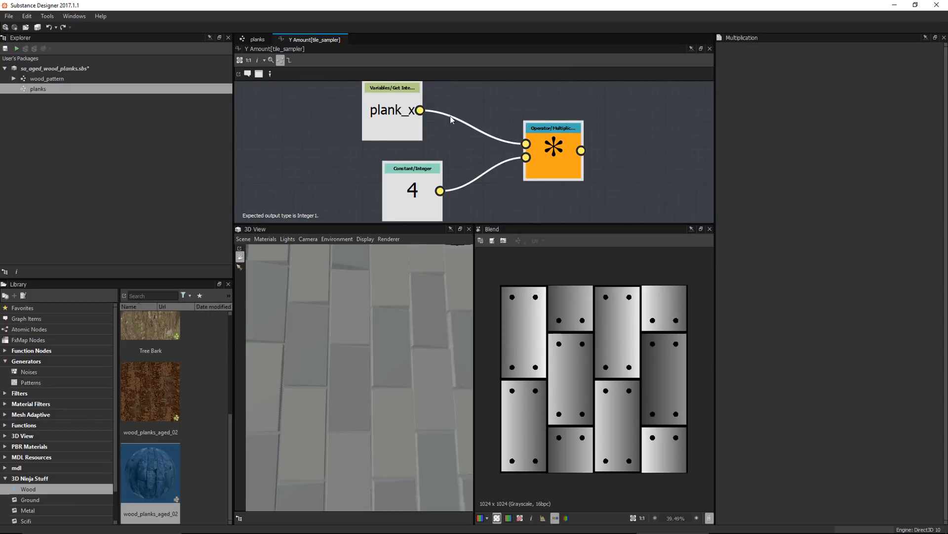
{"action": "left_click", "coordinate": [258, 39]}
Test the nail hole placement by trying Plank Amount X defaults of 3 and 4, and restore the default to 2
{"action": "left_click", "coordinate": [594, 151]}
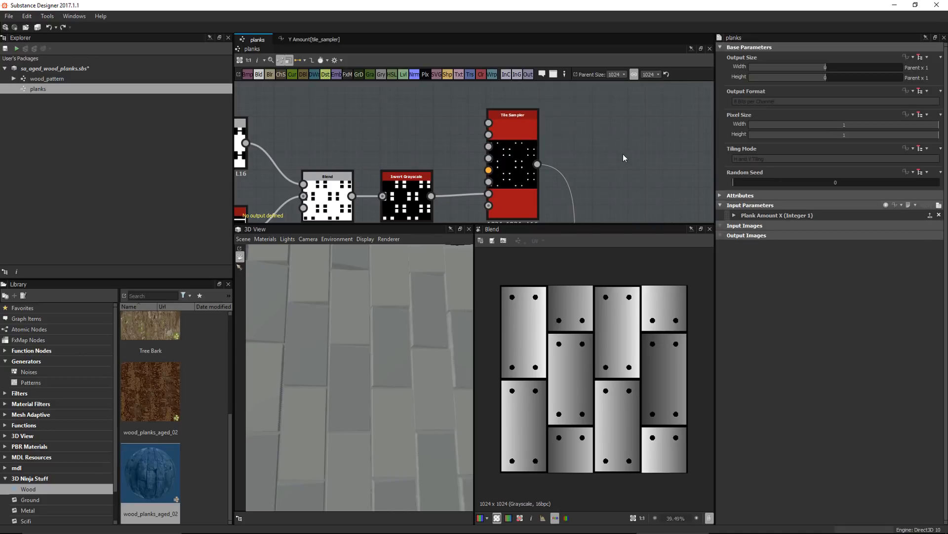
{"action": "scroll", "coordinate": [623, 154], "scroll_direction": "down", "scroll_amount": 2}
{"action": "middle_click_drag", "start_coordinate": [608, 195], "coordinate": [576, 132]}
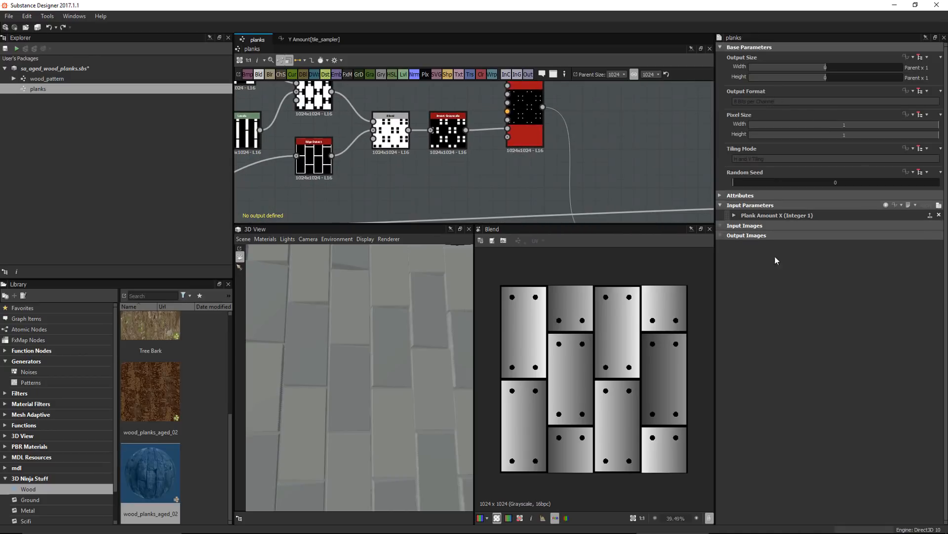
{"action": "left_click", "coordinate": [735, 216]}
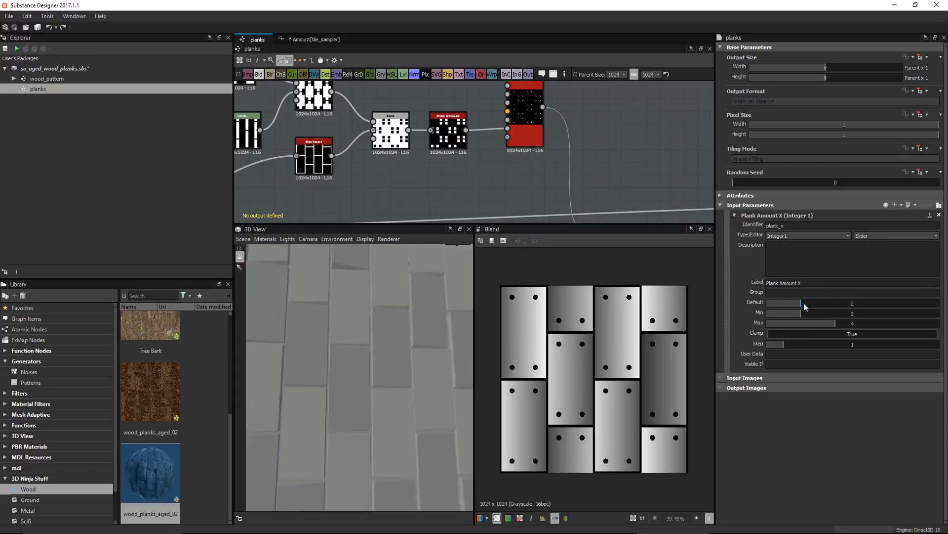
{"action": "left_click_drag", "start_coordinate": [806, 306], "coordinate": [814, 306]}
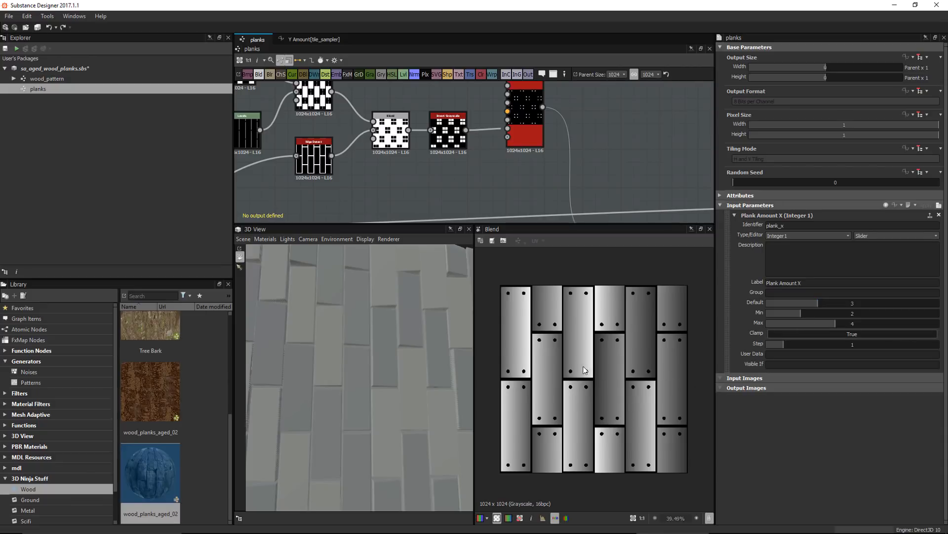
{"action": "scroll", "coordinate": [598, 362], "scroll_direction": "up", "scroll_amount": 1}
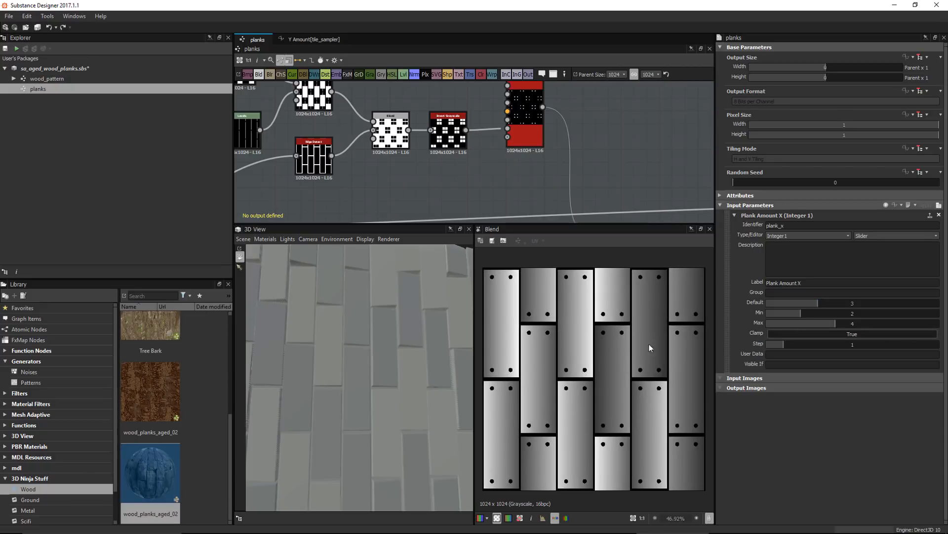
{"action": "left_click_drag", "start_coordinate": [823, 301], "coordinate": [832, 306]}
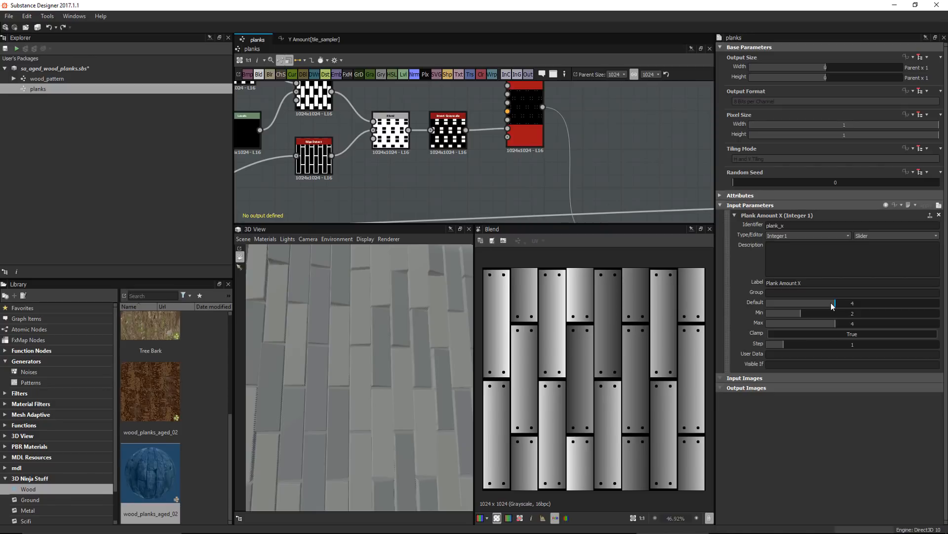
{"action": "left_click_drag", "start_coordinate": [833, 305], "coordinate": [824, 306]}
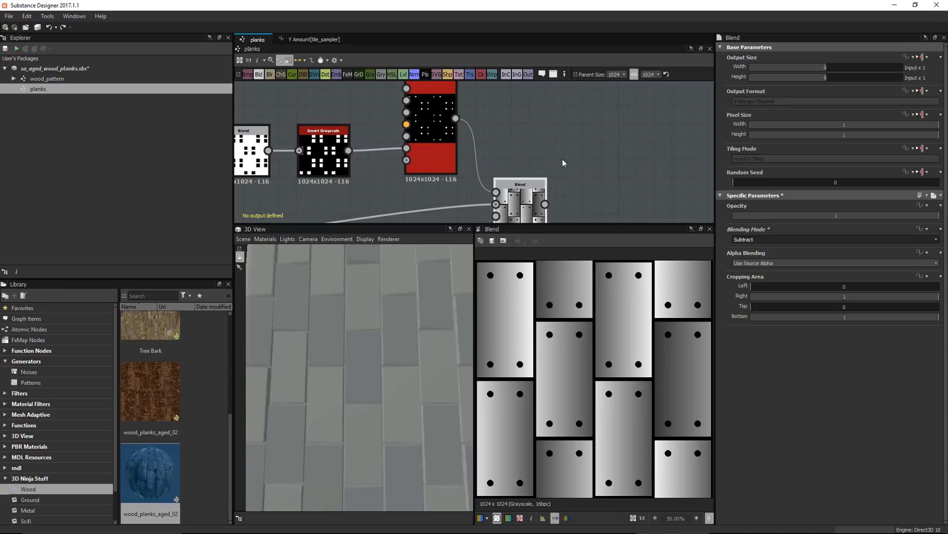
Add a Blur node fed by the Tile Sampler's nail hole output and set its intensity to 0.58
{"action": "scroll", "coordinate": [500, 143], "scroll_direction": "up", "scroll_amount": 2}
{"action": "scroll", "coordinate": [488, 155], "scroll_direction": "up", "scroll_amount": 3}
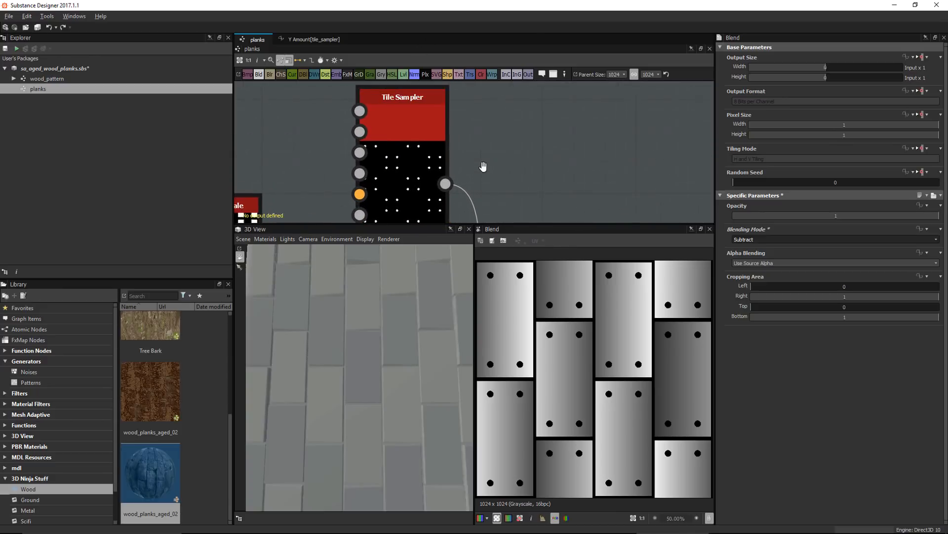
{"action": "key", "text": "space"}
{"action": "type", "text": "b"}
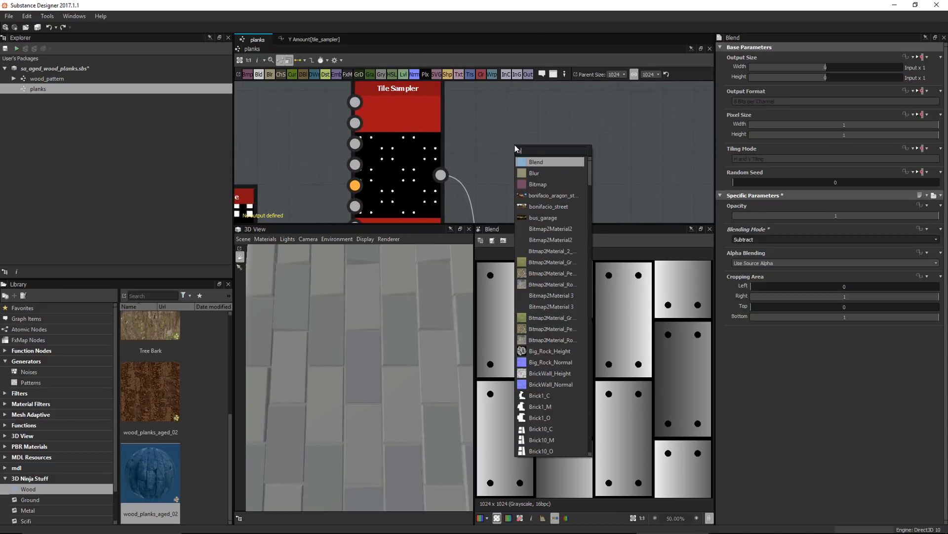
{"action": "left_click", "coordinate": [556, 174]}
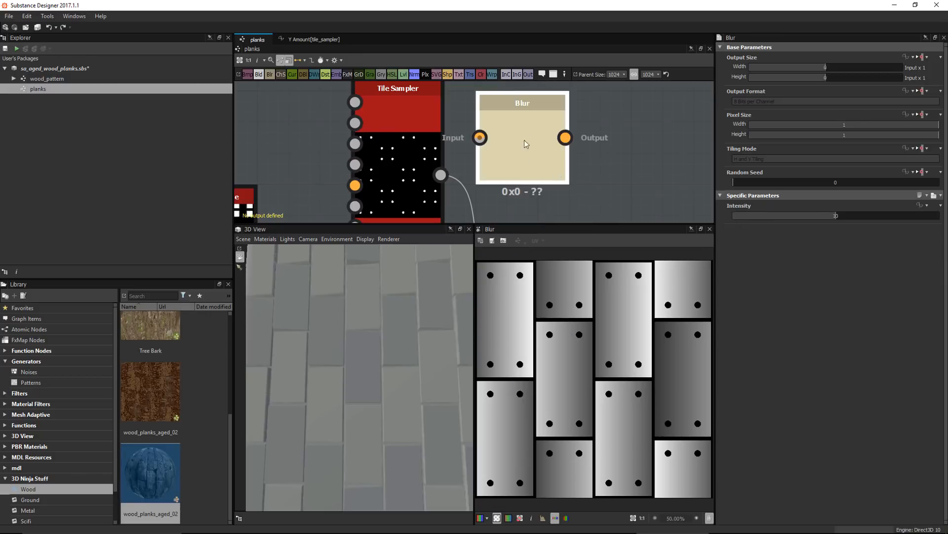
{"action": "scroll", "coordinate": [502, 163], "scroll_direction": "up", "scroll_amount": 2}
{"action": "left_click_drag", "start_coordinate": [423, 172], "coordinate": [470, 126]}
{"action": "middle_click_drag", "start_coordinate": [536, 144], "coordinate": [576, 164]}
{"action": "scroll", "coordinate": [570, 167], "scroll_direction": "up", "scroll_amount": 2}
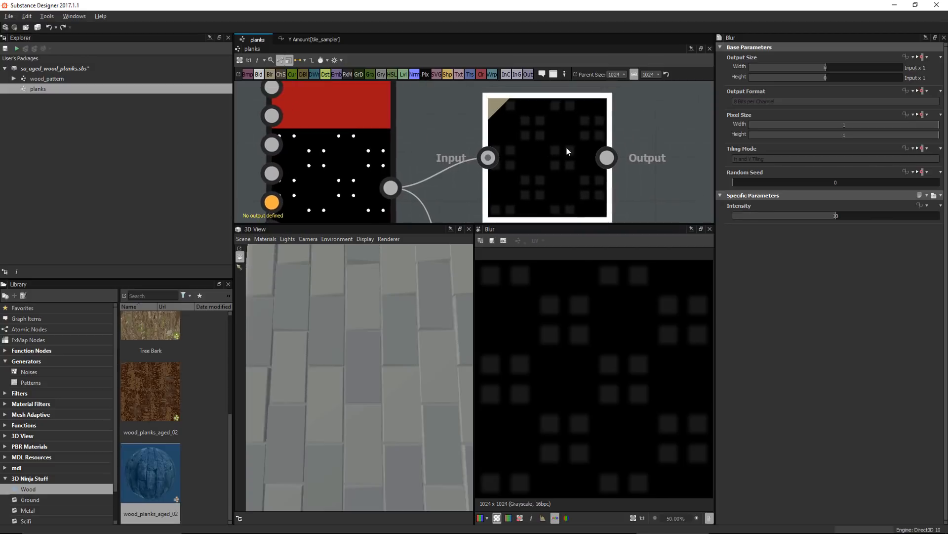
{"action": "mouse_move", "coordinate": [427, 127]}
{"action": "middle_mouse_down"}
{"action": "mouse_move", "coordinate": [410, 169]}
{"action": "mouse_move", "coordinate": [418, 129]}
{"action": "middle_mouse_up"}
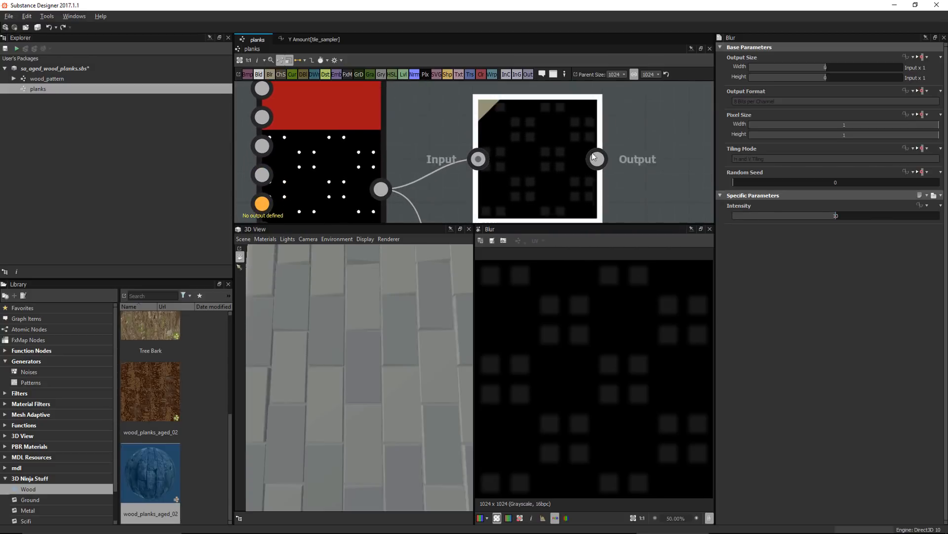
{"action": "mouse_move", "coordinate": [756, 215]}
{"action": "left_mouse_down"}
{"action": "mouse_move", "coordinate": [732, 215]}
{"action": "mouse_move", "coordinate": [741, 214]}
{"action": "left_mouse_up"}
{"action": "scroll", "coordinate": [627, 351], "scroll_direction": "up", "scroll_amount": 8}
{"action": "scroll", "coordinate": [573, 180], "scroll_direction": "down", "scroll_amount": 5}
Move the Normal node farther away from the nail hole Blend node to free space between them
{"action": "middle_click_drag", "start_coordinate": [573, 181], "coordinate": [516, 119]}
{"action": "scroll", "coordinate": [519, 148], "scroll_direction": "down", "scroll_amount": 2}
{"action": "left_click_drag", "start_coordinate": [572, 186], "coordinate": [629, 191]}
{"action": "middle_click_drag", "start_coordinate": [500, 155], "coordinate": [476, 127]}
{"action": "scroll", "coordinate": [542, 172], "scroll_direction": "up", "scroll_amount": 3}
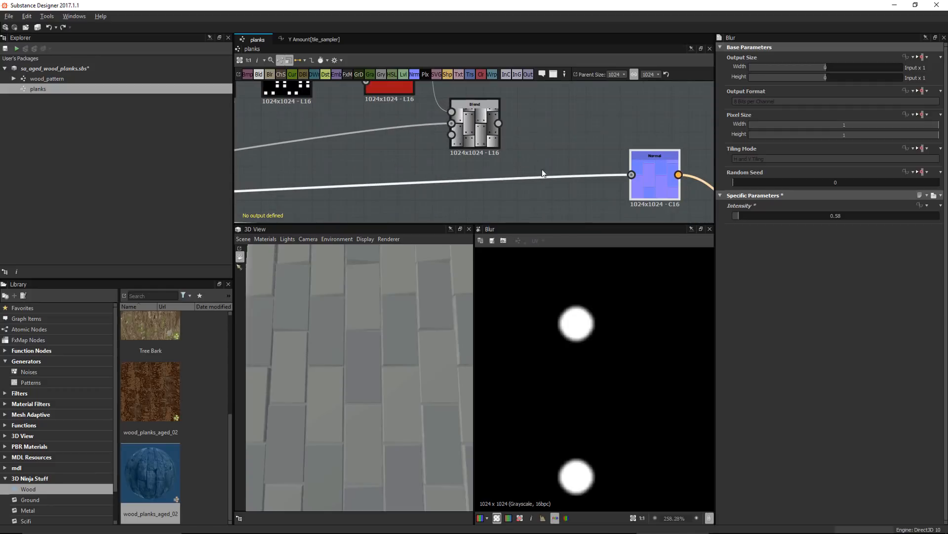
Preview the nail hole Blend node and connect its output to the Normal node's input
{"action": "double_click", "coordinate": [486, 120]}
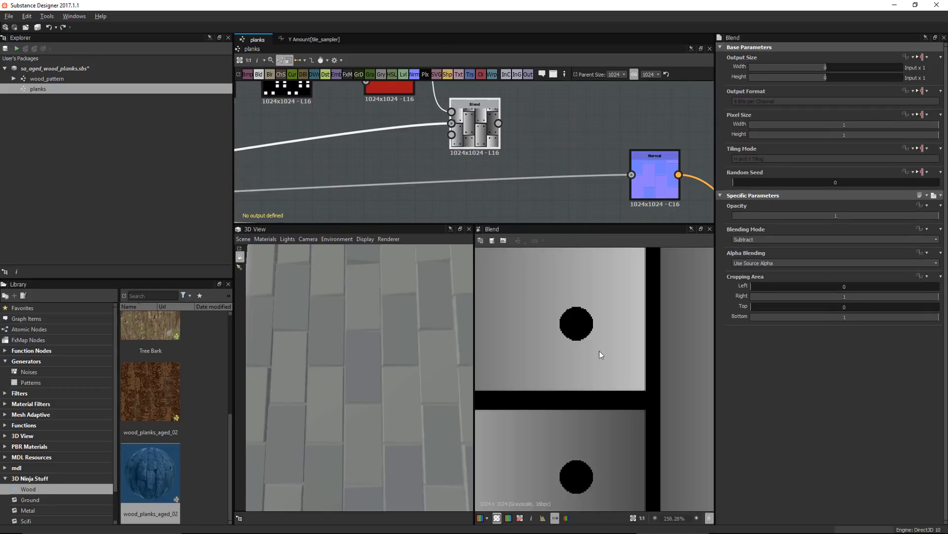
{"action": "scroll", "coordinate": [600, 351], "scroll_direction": "down", "scroll_amount": 2}
{"action": "middle_click_drag", "start_coordinate": [529, 114], "coordinate": [555, 134]}
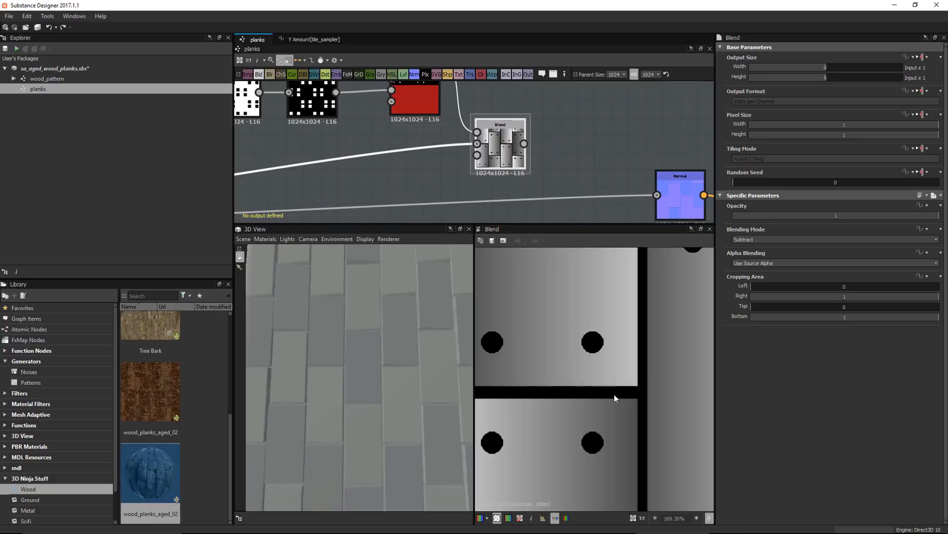
{"action": "middle_click_drag", "start_coordinate": [543, 183], "coordinate": [503, 185]}
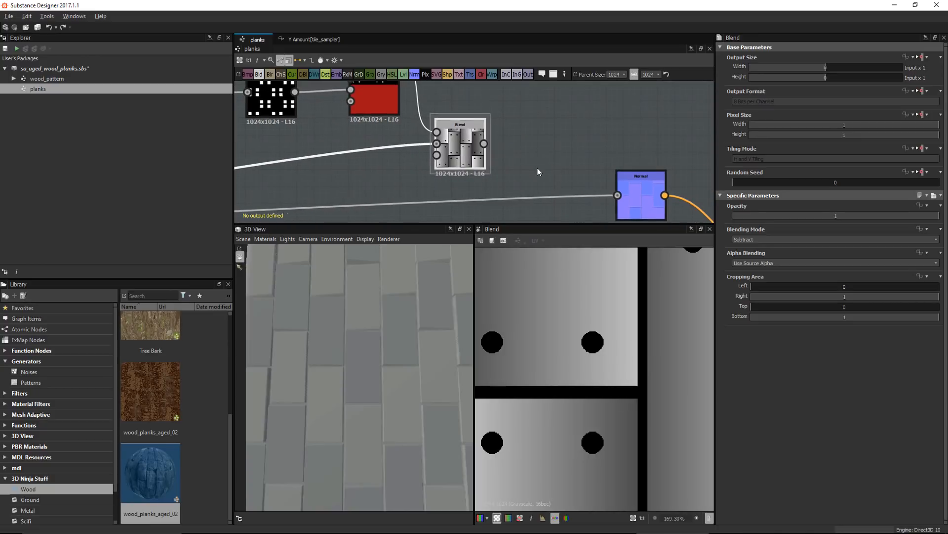
{"action": "scroll", "coordinate": [537, 168], "scroll_direction": "up", "scroll_amount": 1}
{"action": "left_click_drag", "start_coordinate": [478, 142], "coordinate": [627, 200]}
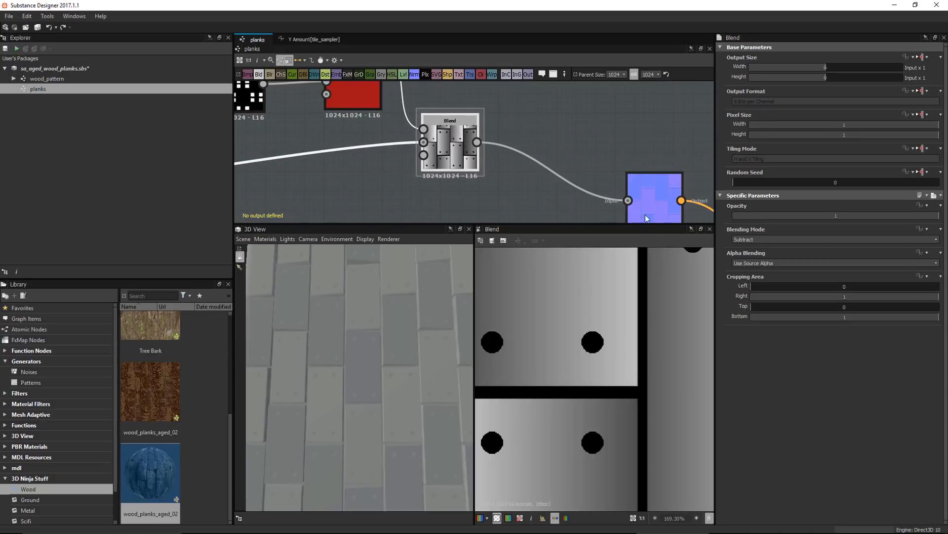
{"action": "scroll", "coordinate": [371, 388], "scroll_direction": "up", "scroll_amount": 3}
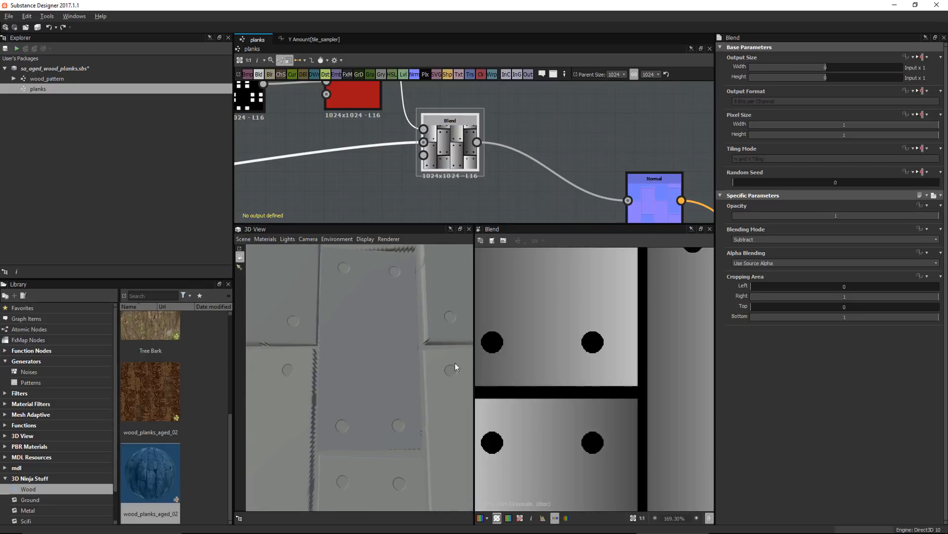
Try feeding the Base Material node's grayscale input from the nail hole Blend and inspect the displaced planks in 3D
{"action": "scroll", "coordinate": [620, 180], "scroll_direction": "down", "scroll_amount": 4}
{"action": "middle_click_drag", "start_coordinate": [579, 195], "coordinate": [552, 161]}
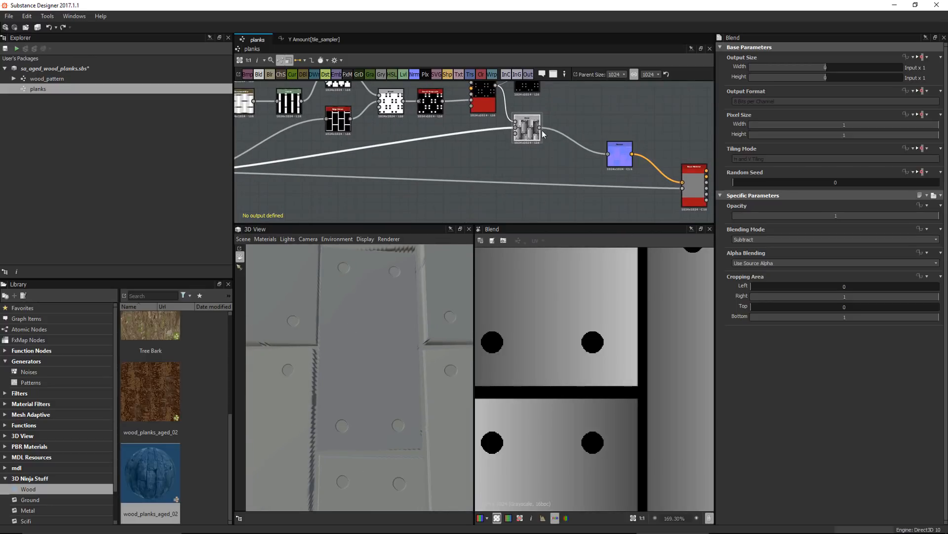
{"action": "left_click_drag", "start_coordinate": [540, 127], "coordinate": [684, 184]}
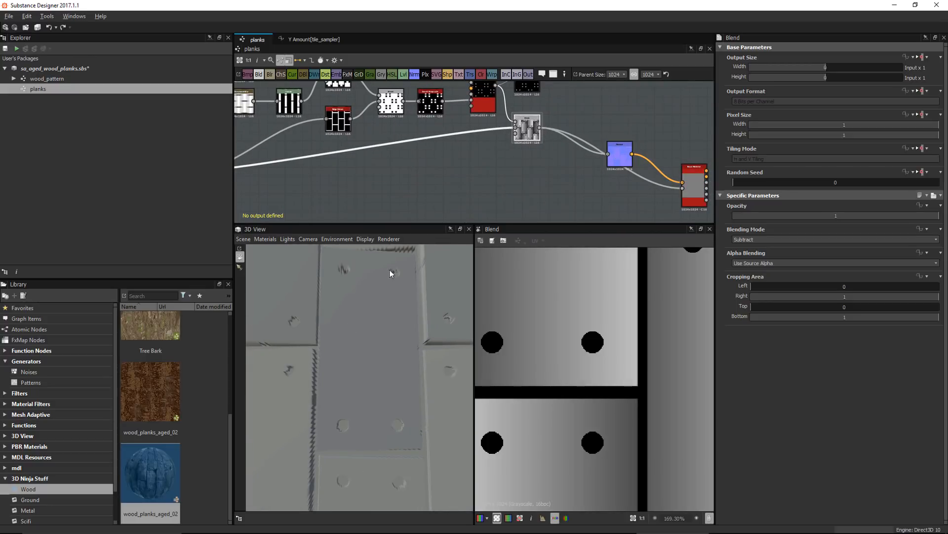
{"action": "left_click_drag", "start_coordinate": [388, 399], "coordinate": [411, 324]}
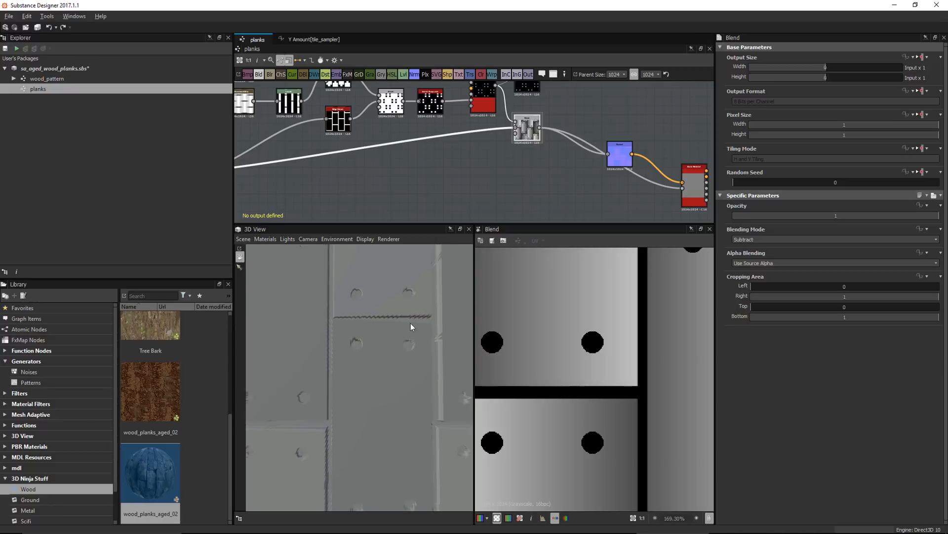
{"action": "left_click_drag", "start_coordinate": [410, 356], "coordinate": [406, 344]}
Reposition the nail hole Blend node in the open area before the Normal node
{"action": "left_click_drag", "start_coordinate": [529, 134], "coordinate": [520, 178]}
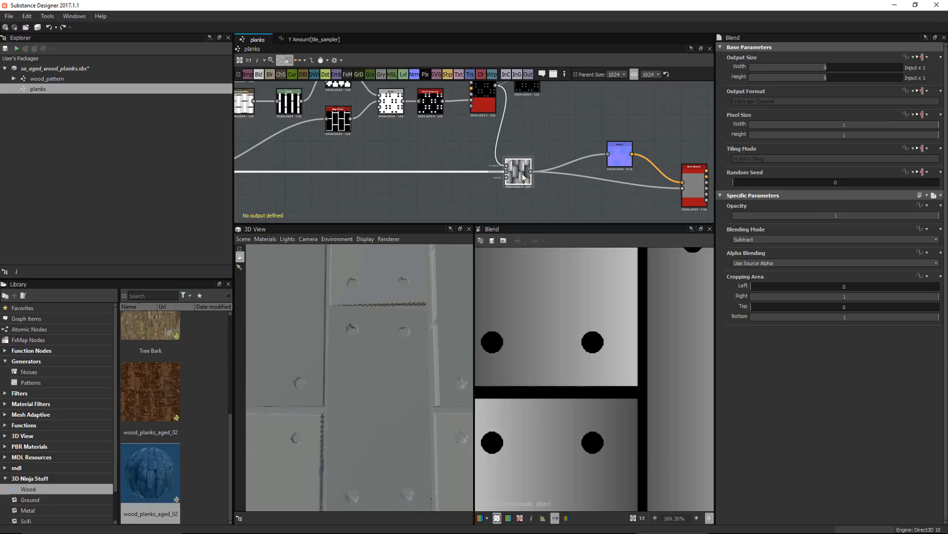
{"action": "scroll", "coordinate": [509, 167], "scroll_direction": "up", "scroll_amount": 3}
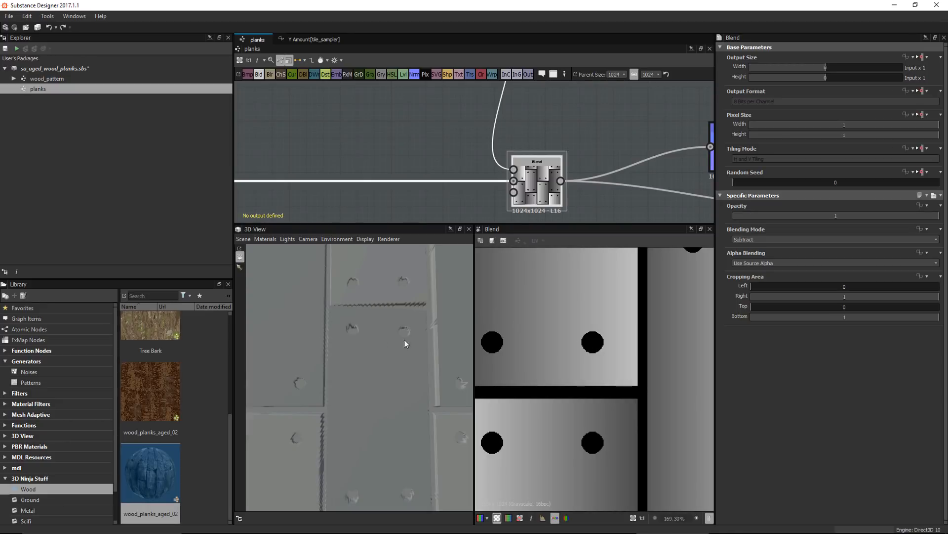
{"action": "middle_click_drag", "start_coordinate": [522, 136], "coordinate": [536, 170]}
{"action": "middle_click_drag", "start_coordinate": [562, 139], "coordinate": [574, 82]}
{"action": "left_click_drag", "start_coordinate": [532, 210], "coordinate": [601, 177]}
Connect the Blur node's output to the Blend's foreground in place of the Tile Sampler and inspect the nail holes in 3D
{"action": "mouse_move", "coordinate": [565, 153]}
{"action": "middle_mouse_down"}
{"action": "mouse_move", "coordinate": [542, 210]}
{"action": "mouse_move", "coordinate": [547, 156]}
{"action": "mouse_move", "coordinate": [543, 164]}
{"action": "mouse_move", "coordinate": [570, 140]}
{"action": "middle_mouse_up"}
{"action": "scroll", "coordinate": [564, 159], "scroll_direction": "down", "scroll_amount": 2}
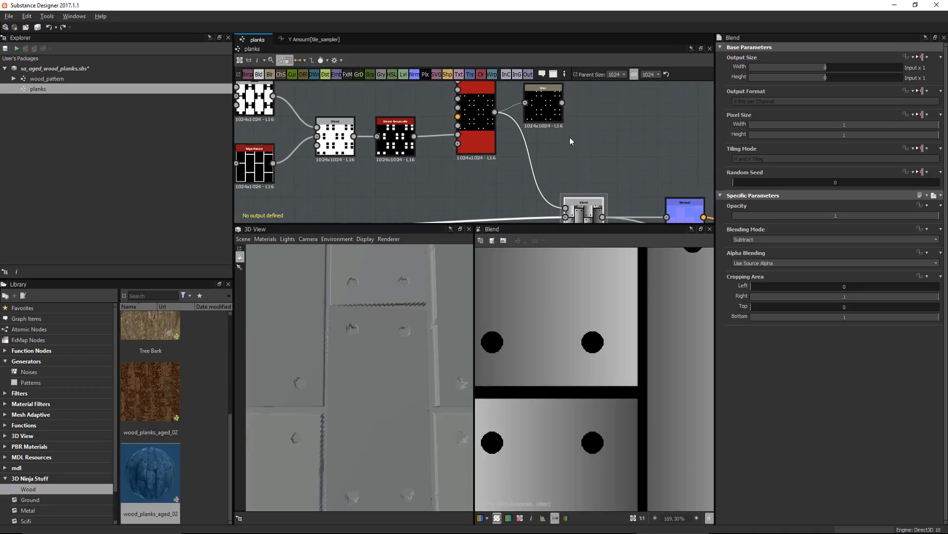
{"action": "left_click_drag", "start_coordinate": [562, 102], "coordinate": [565, 208]}
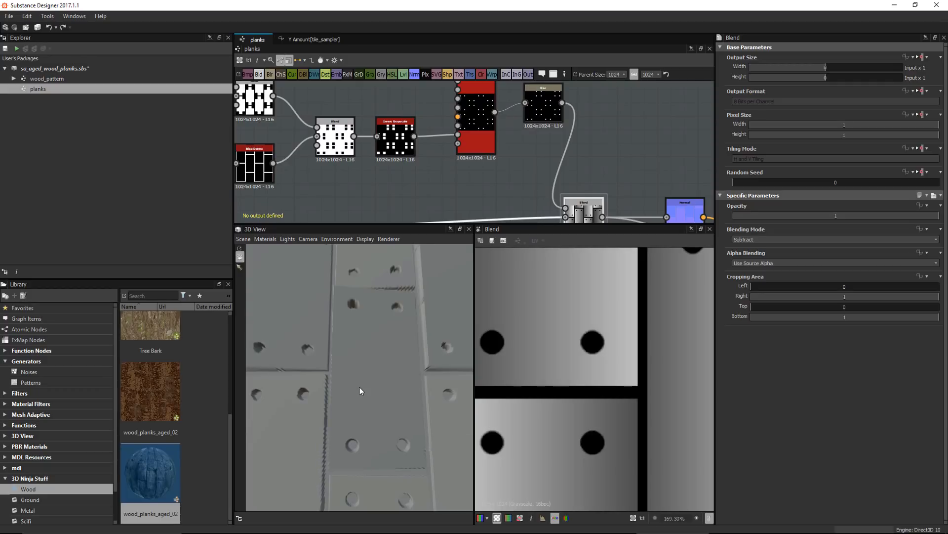
{"action": "left_click_drag", "start_coordinate": [354, 384], "coordinate": [381, 405]}
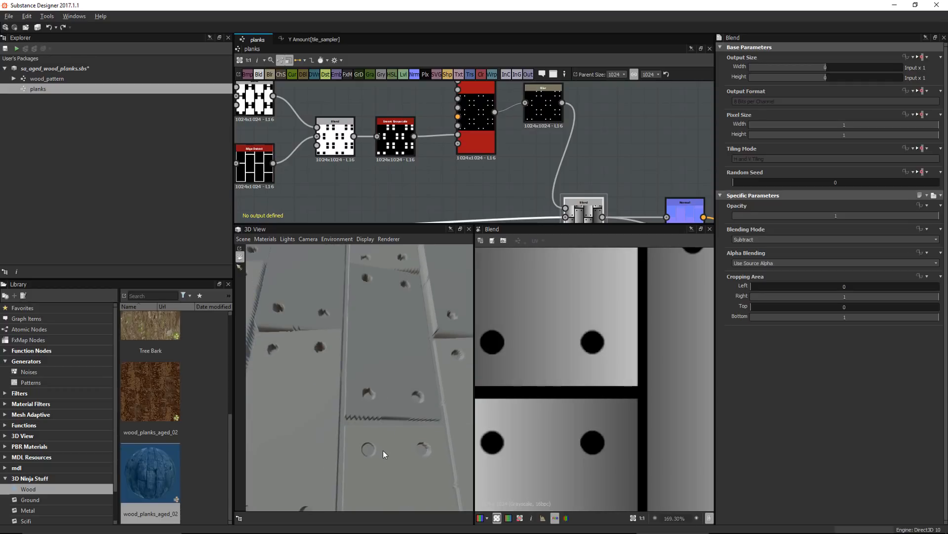
{"action": "left_click_drag", "start_coordinate": [383, 449], "coordinate": [372, 381]}
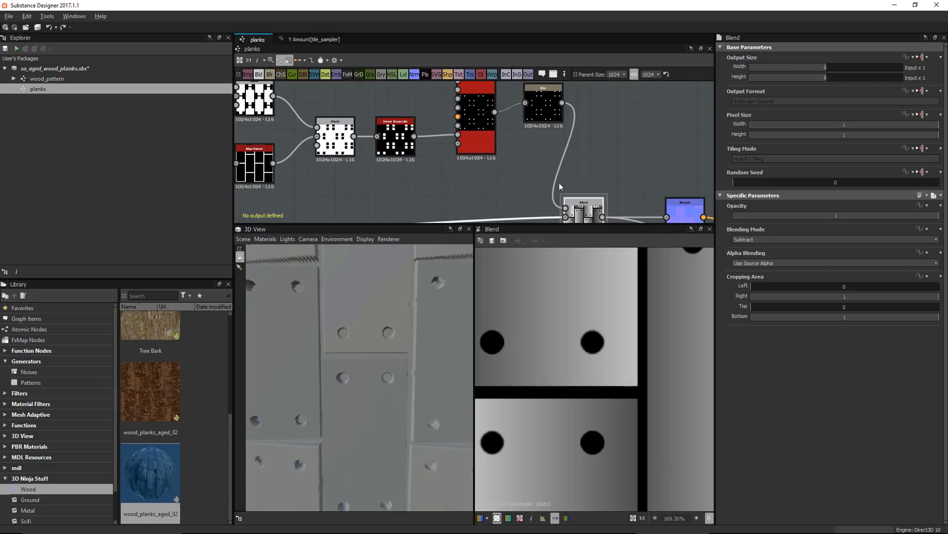
Preview the Tile Generator image at the Blend's background and route it to the Base Material's grayscale input instead of the Blend output
{"action": "middle_click_drag", "start_coordinate": [637, 217], "coordinate": [568, 130]}
{"action": "scroll", "coordinate": [575, 143], "scroll_direction": "down", "scroll_amount": 2}
{"action": "scroll", "coordinate": [605, 187], "scroll_direction": "down", "scroll_amount": 1}
{"action": "middle_click_drag", "start_coordinate": [517, 173], "coordinate": [444, 162]}
{"action": "scroll", "coordinate": [539, 182], "scroll_direction": "up", "scroll_amount": 2}
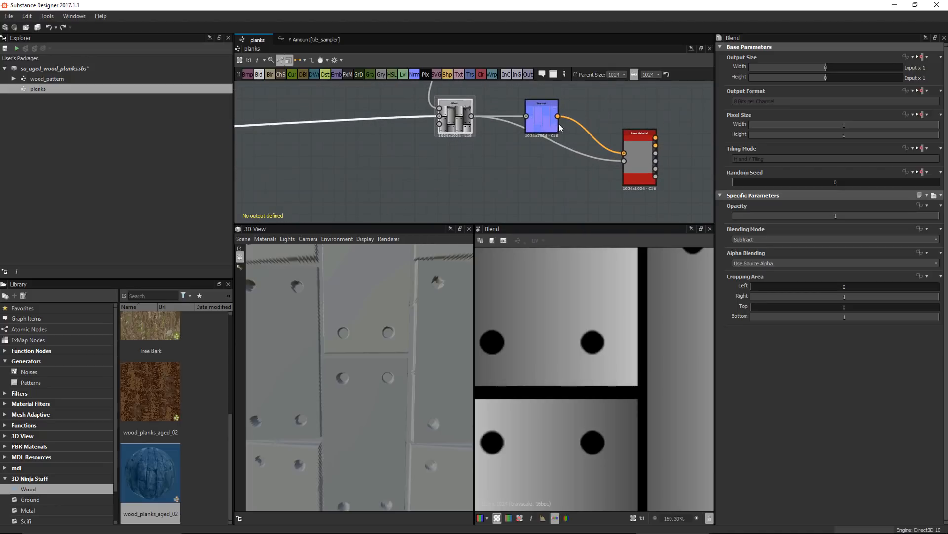
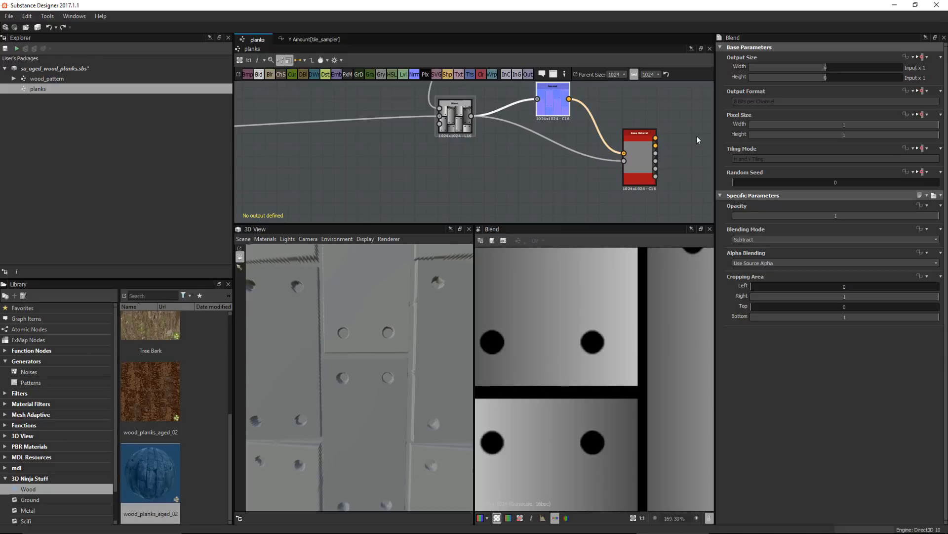
{"action": "scroll", "coordinate": [520, 170], "scroll_direction": "up", "scroll_amount": 4}
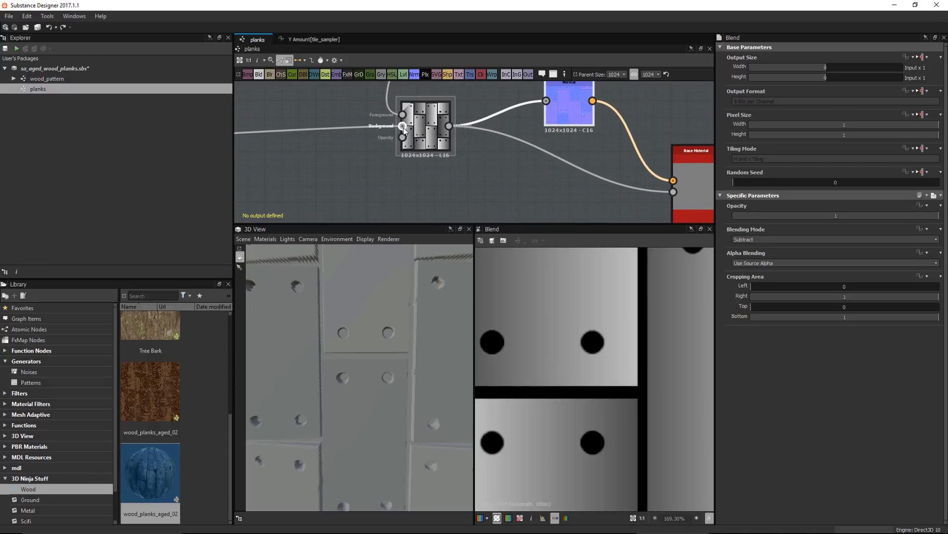
{"action": "left_click", "coordinate": [403, 126]}
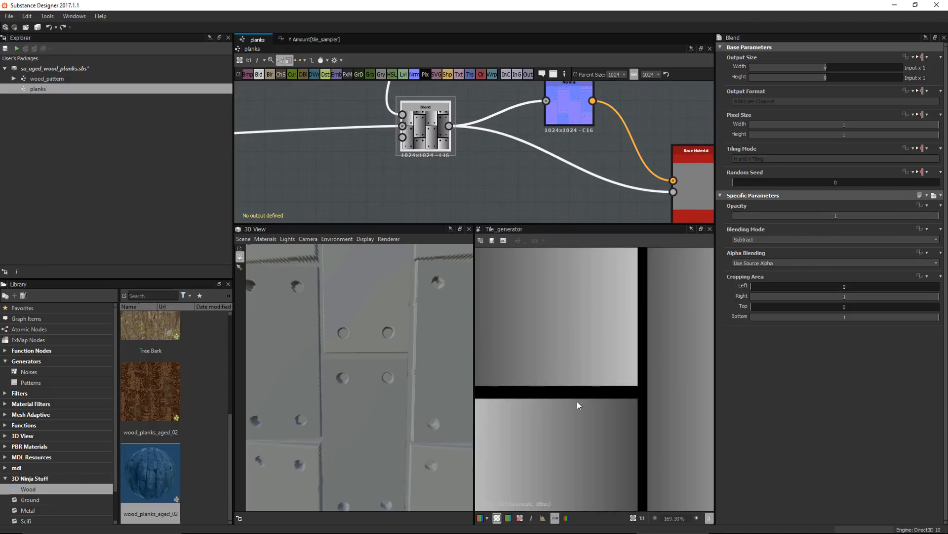
{"action": "scroll", "coordinate": [638, 432], "scroll_direction": "down", "scroll_amount": 2}
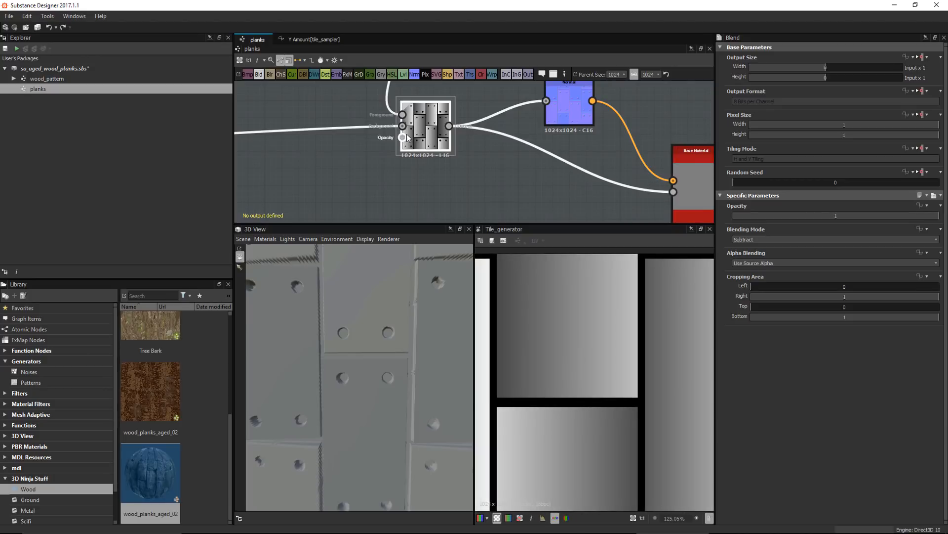
{"action": "left_click_drag", "start_coordinate": [404, 132], "coordinate": [666, 194]}
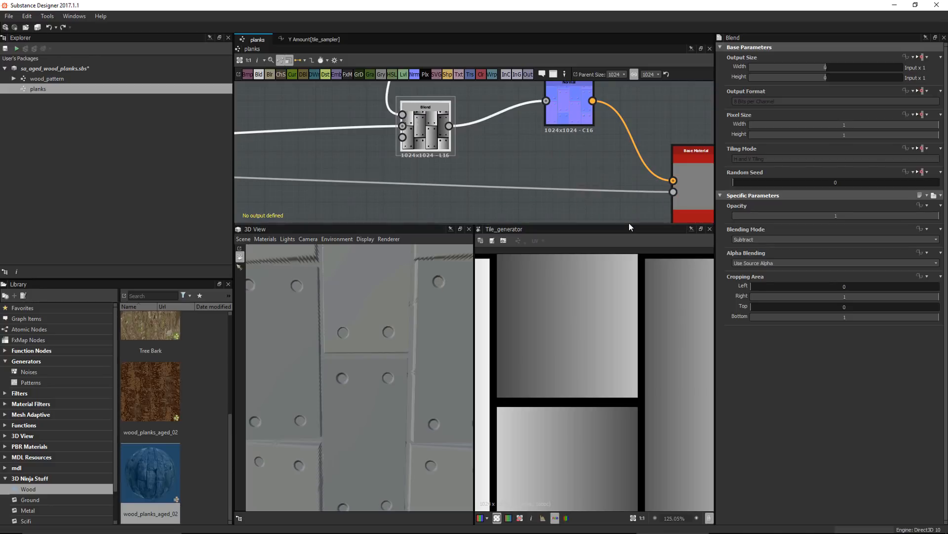
{"action": "left_click_drag", "start_coordinate": [472, 369], "coordinate": [356, 336]}
Preview the Normal node's output to examine the nail hole edges in the normal map
{"action": "double_click", "coordinate": [576, 113]}
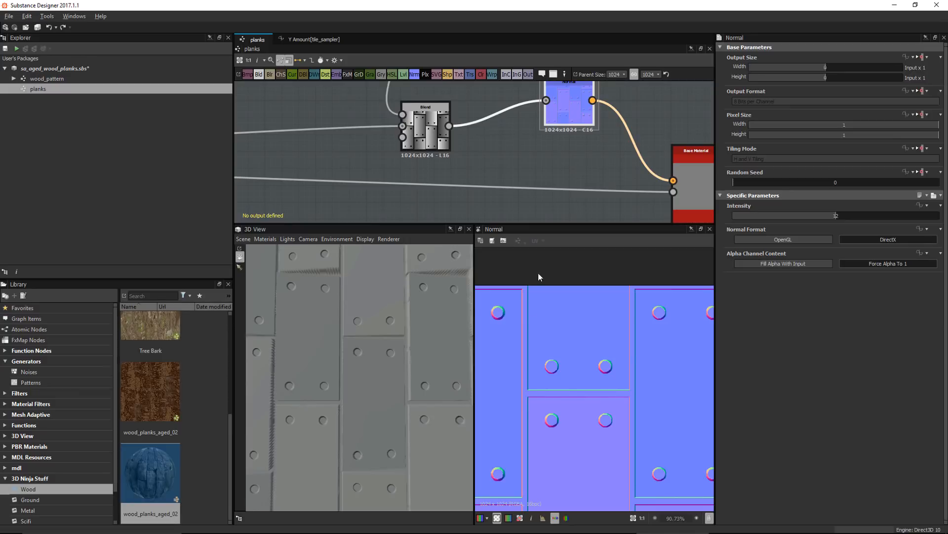
{"action": "scroll", "coordinate": [524, 179], "scroll_direction": "down", "scroll_amount": 5}
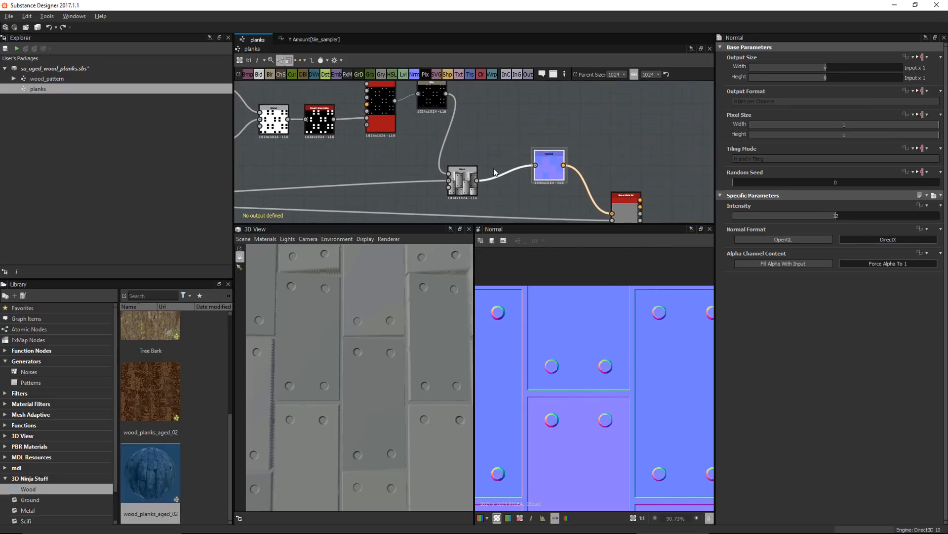
{"action": "scroll", "coordinate": [477, 157], "scroll_direction": "up", "scroll_amount": 1}
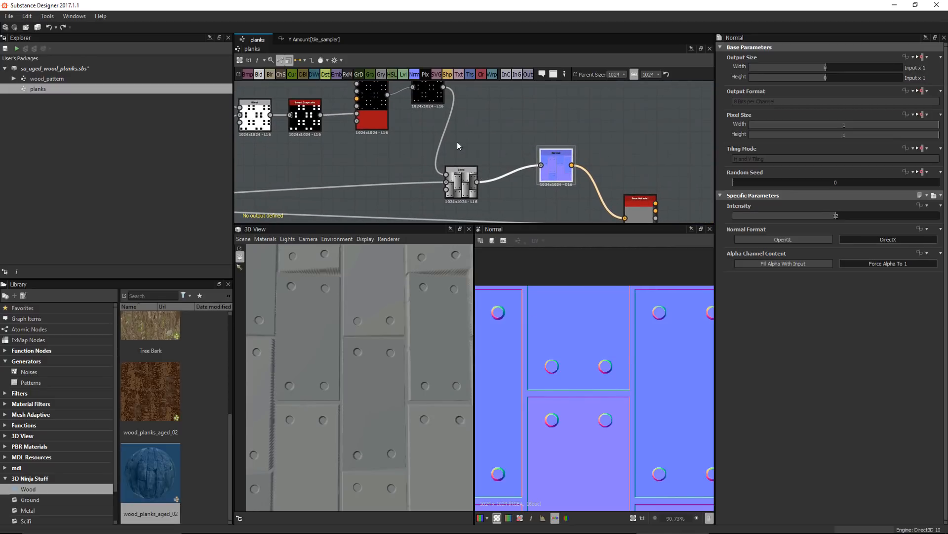
Raise the Blur node's intensity to 0.8 and inspect the softened nail holes in the 3D view
{"action": "scroll", "coordinate": [444, 144], "scroll_direction": "up", "scroll_amount": 6}
{"action": "left_click", "coordinate": [479, 117]}
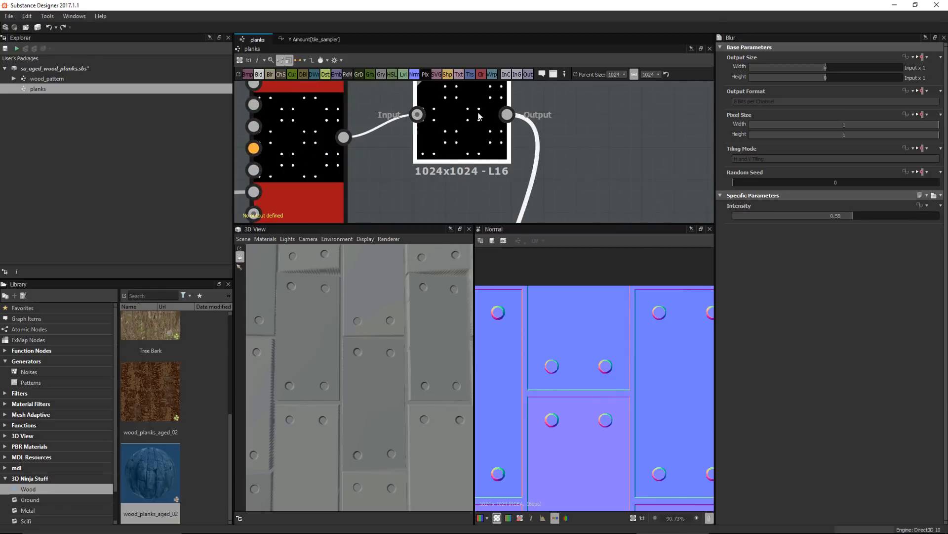
{"action": "left_click_drag", "start_coordinate": [478, 117], "coordinate": [479, 133]}
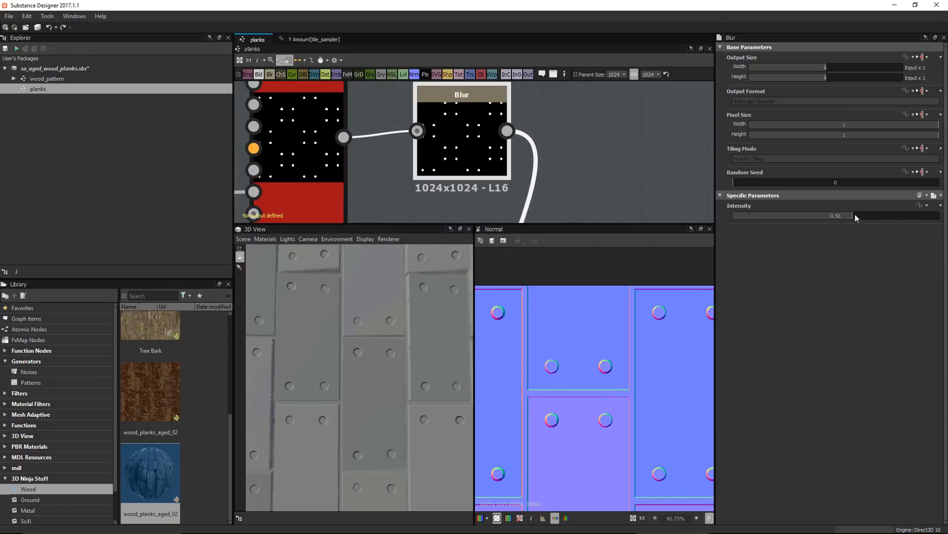
{"action": "left_click_drag", "start_coordinate": [855, 215], "coordinate": [897, 219]}
{"action": "right_click_drag", "start_coordinate": [400, 337], "coordinate": [411, 383], "text": "alt"}
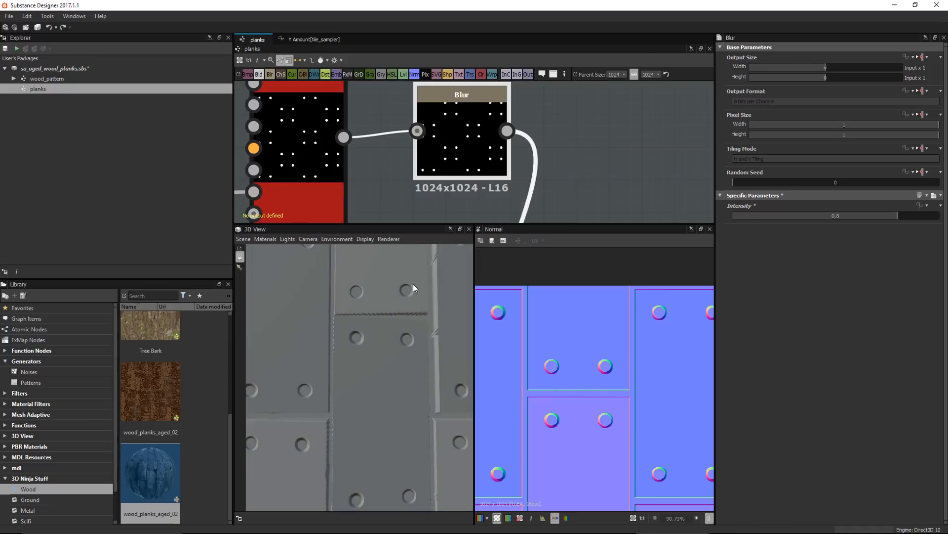
{"action": "right_click_drag", "start_coordinate": [420, 392], "coordinate": [443, 395], "text": "alt"}
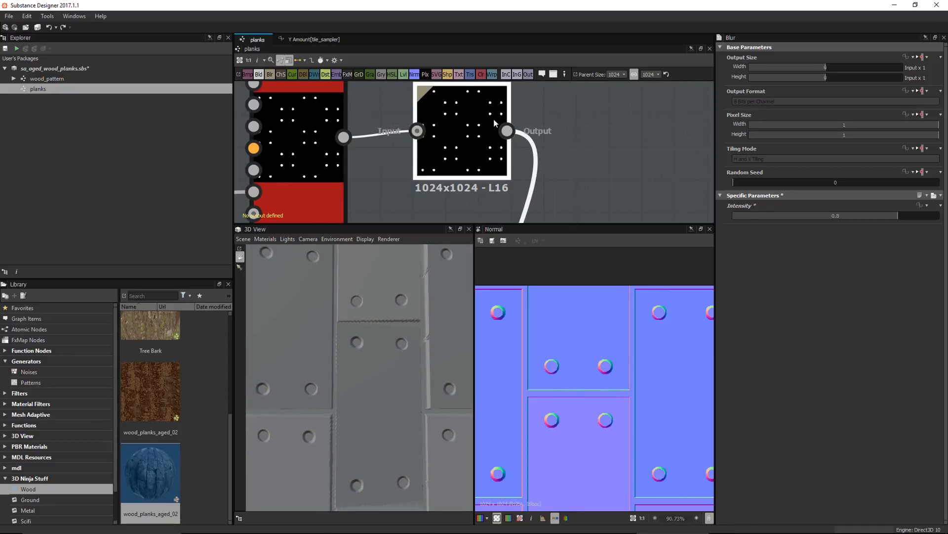
Preview the Blur node's output and examine the softness of individual nail holes up close
{"action": "right_click_drag", "start_coordinate": [573, 170], "coordinate": [429, 134], "text": "alt"}
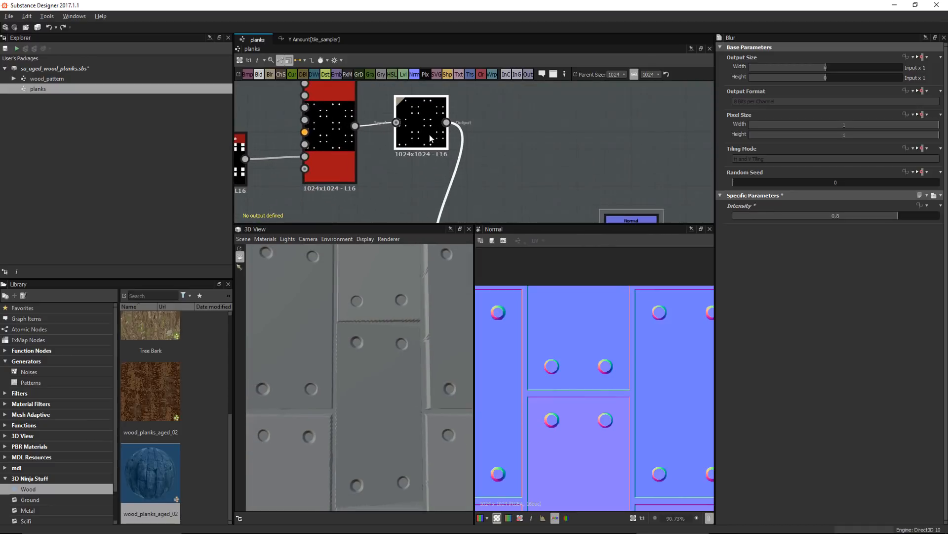
{"action": "double_click", "coordinate": [429, 134]}
{"action": "middle_click_drag", "start_coordinate": [517, 152], "coordinate": [494, 178]}
{"action": "right_click_drag", "start_coordinate": [494, 178], "coordinate": [513, 173], "text": "alt"}
{"action": "right_click_drag", "start_coordinate": [549, 346], "coordinate": [632, 474], "text": "alt"}
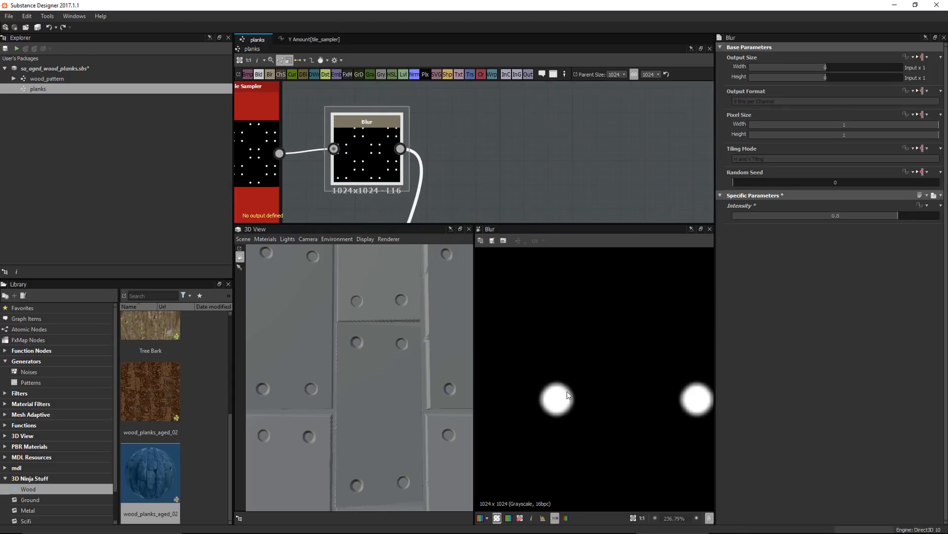
Add a Curve node beside the nail hole Blur node and feed the Blur output into it
{"action": "middle_click_drag", "start_coordinate": [500, 177], "coordinate": [494, 153]}
{"action": "key", "text": "space"}
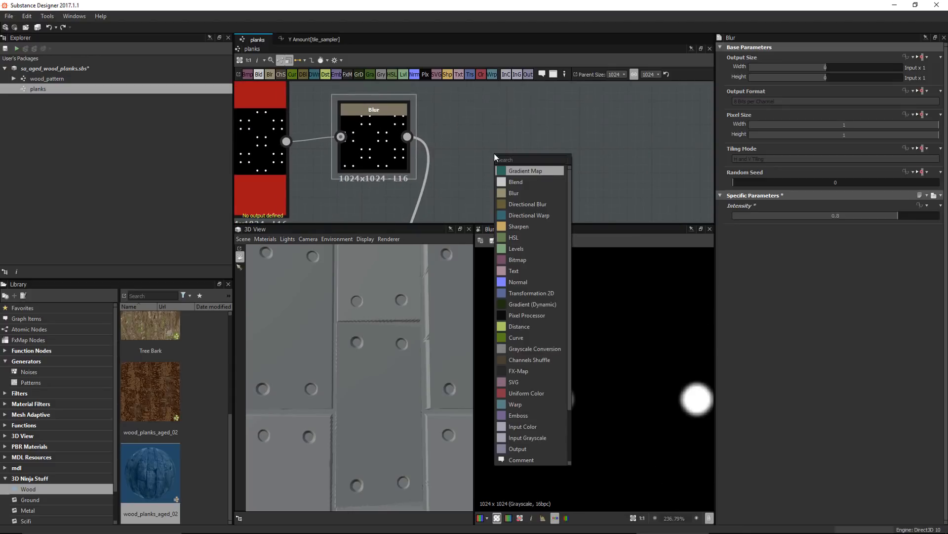
{"action": "type", "text": "cur"}
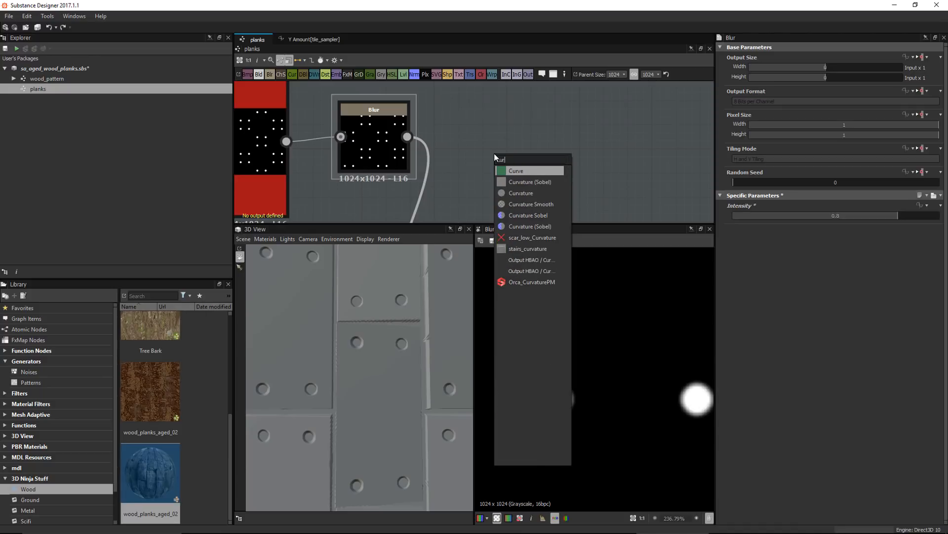
{"action": "left_click", "coordinate": [512, 171]}
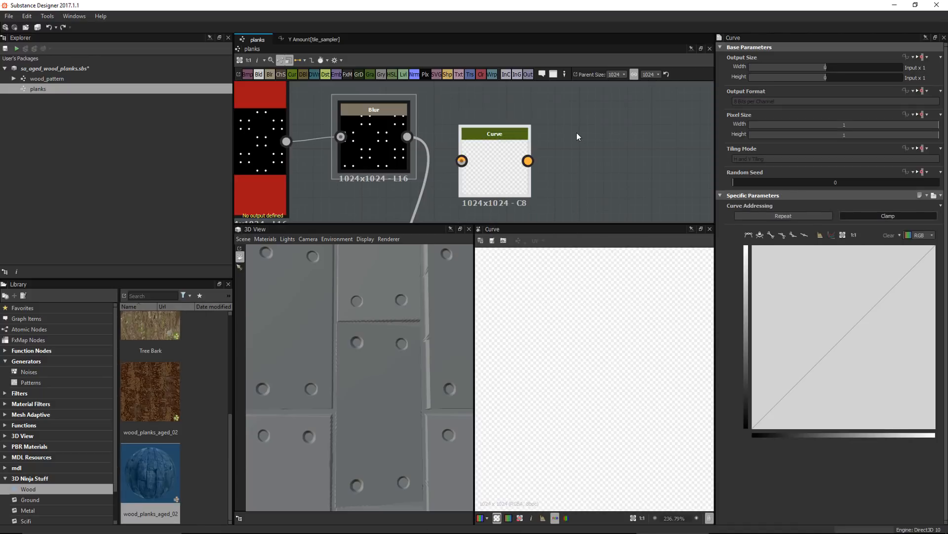
{"action": "middle_click_drag", "start_coordinate": [491, 161], "coordinate": [423, 149]}
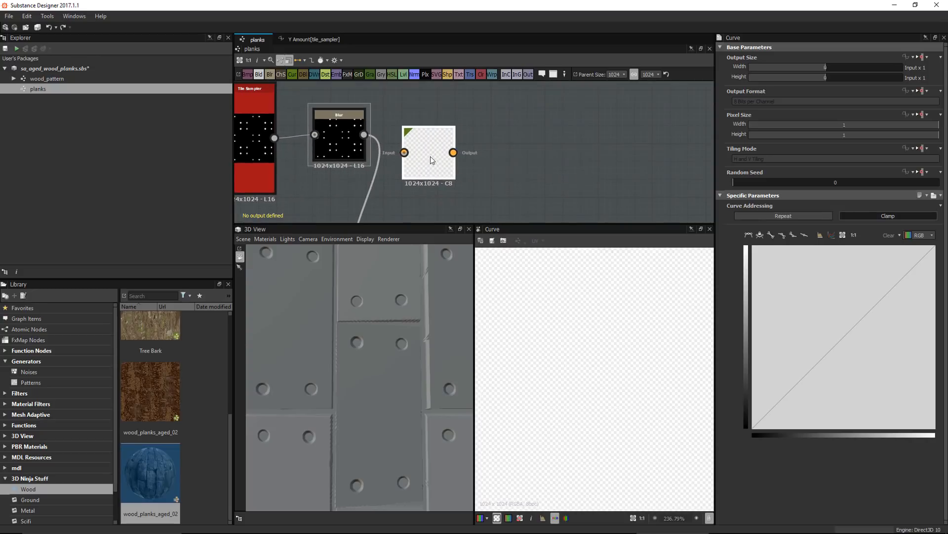
{"action": "left_click_drag", "start_coordinate": [431, 156], "coordinate": [466, 120]}
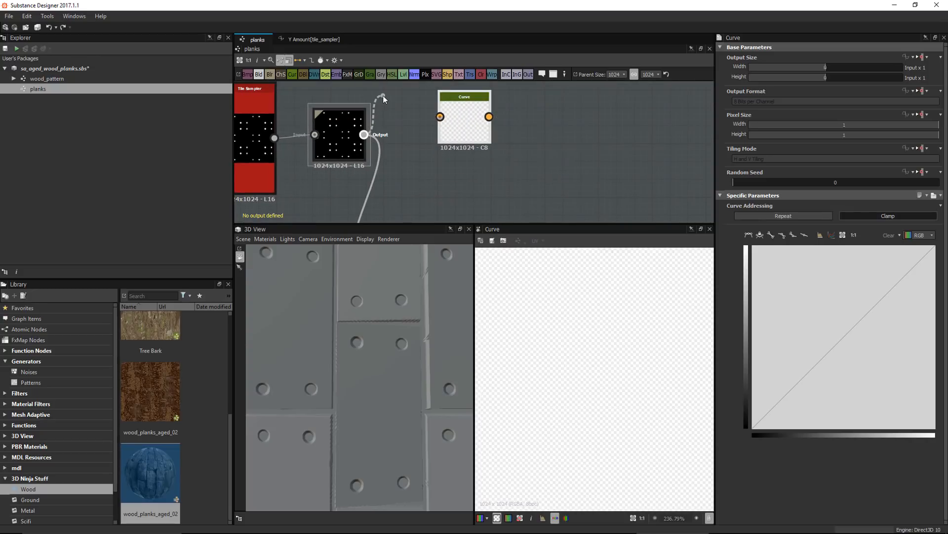
{"action": "left_click_drag", "start_coordinate": [384, 96], "coordinate": [440, 116]}
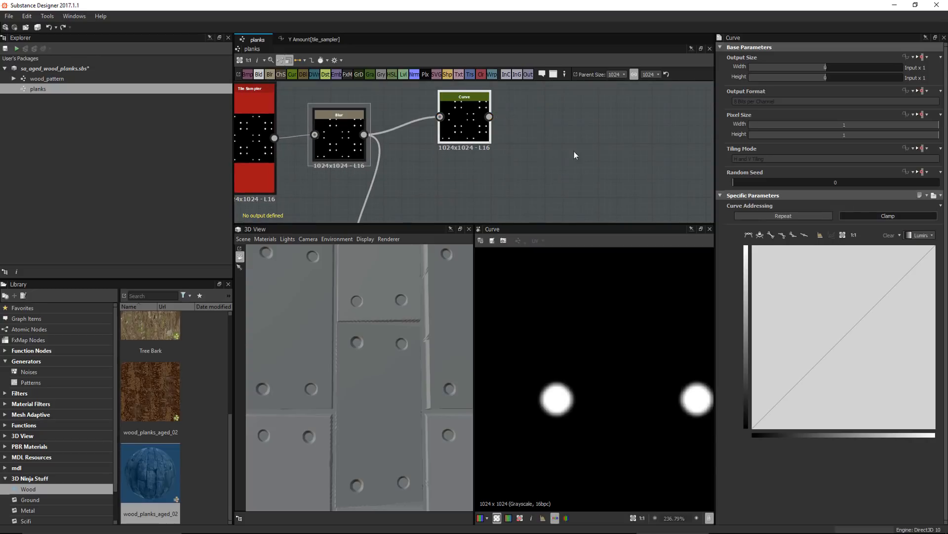
{"action": "middle_click_drag", "start_coordinate": [574, 152], "coordinate": [528, 163]}
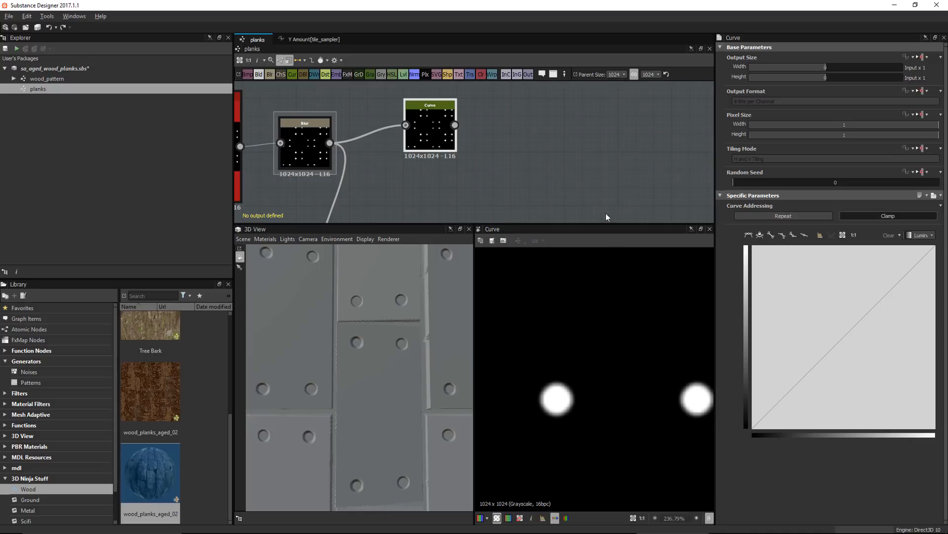
Add a point to the Curve node's curve at about 0.60, 0.06 and lower the white end point to about 0.38
{"action": "left_click", "coordinate": [788, 392]}
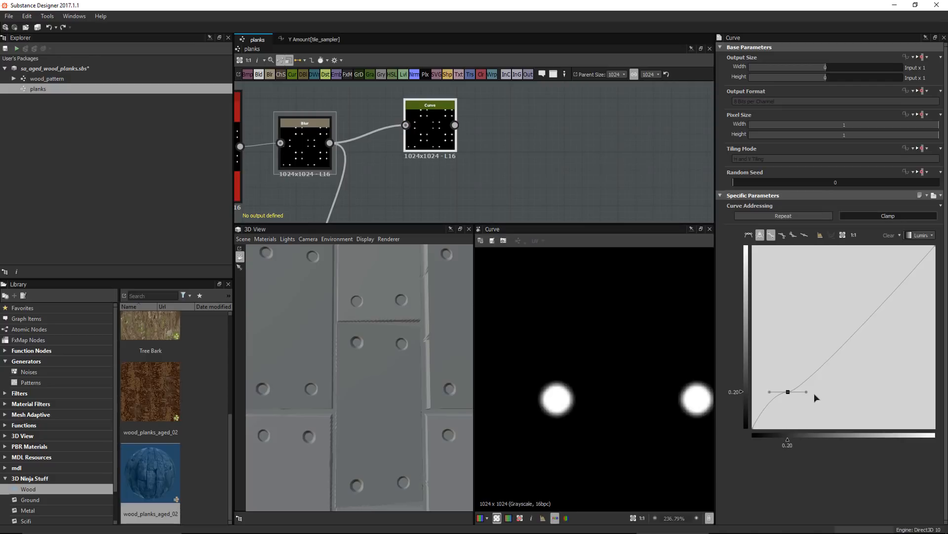
{"action": "left_click_drag", "start_coordinate": [788, 391], "coordinate": [800, 415]}
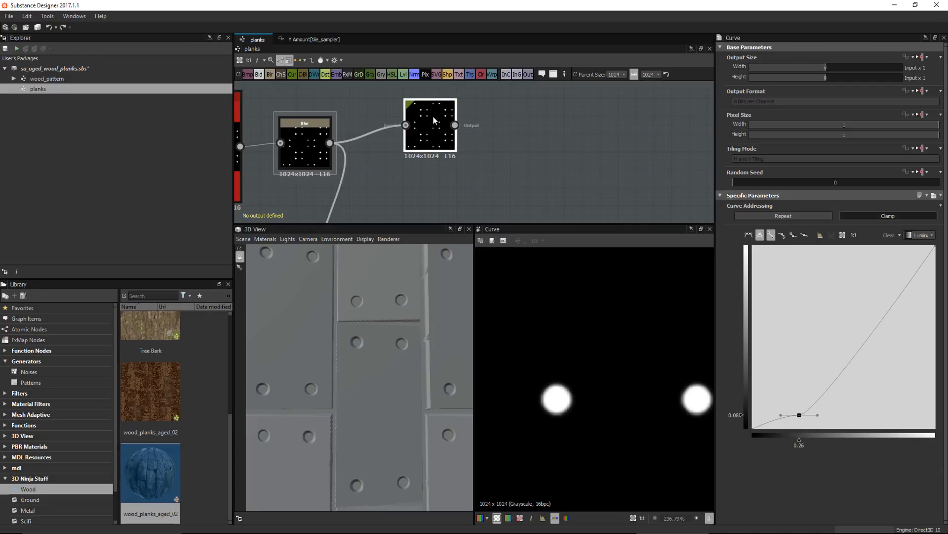
{"action": "left_click_drag", "start_coordinate": [800, 418], "coordinate": [862, 418]}
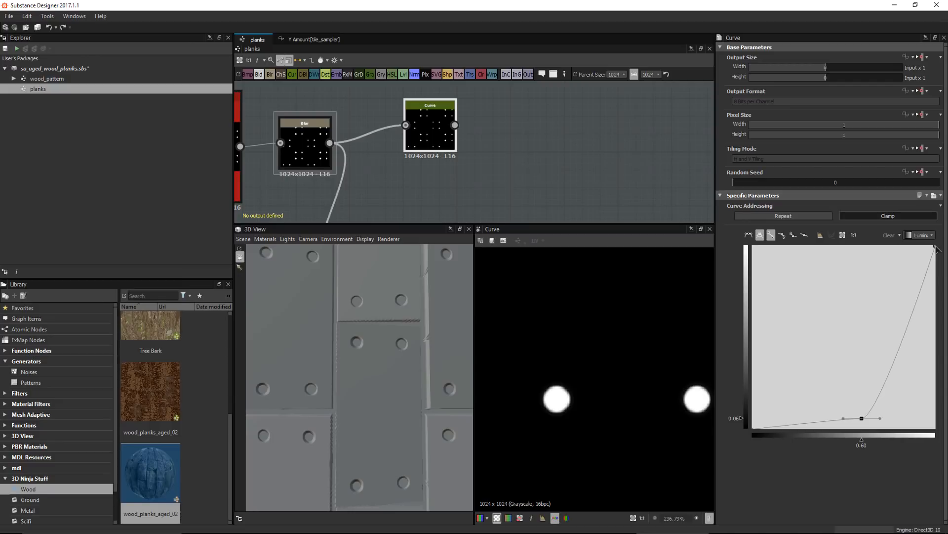
{"action": "left_click_drag", "start_coordinate": [936, 249], "coordinate": [934, 361]}
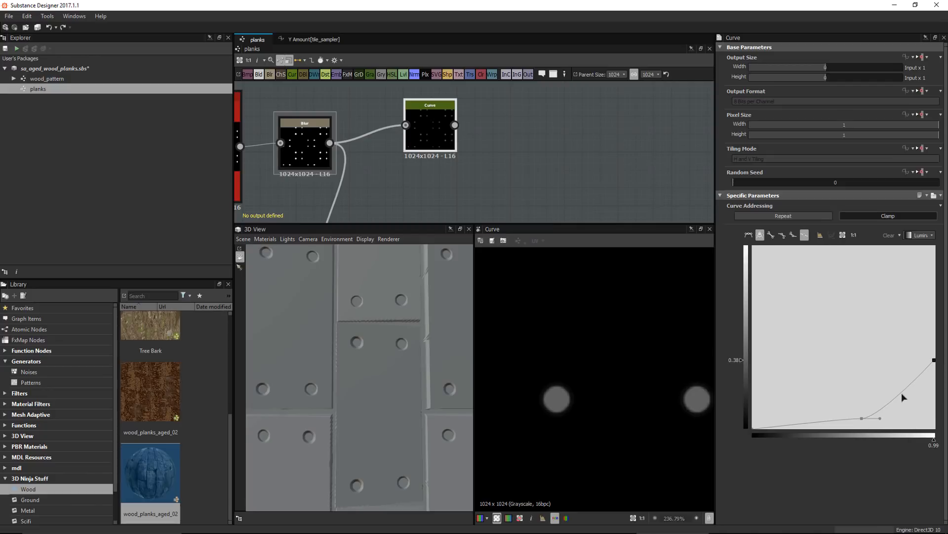
Add a second curve point at about 0.72, 0.17 with a nearly level handle and move the first point to about 0.53, 0.01
{"action": "left_click", "coordinate": [891, 402]}
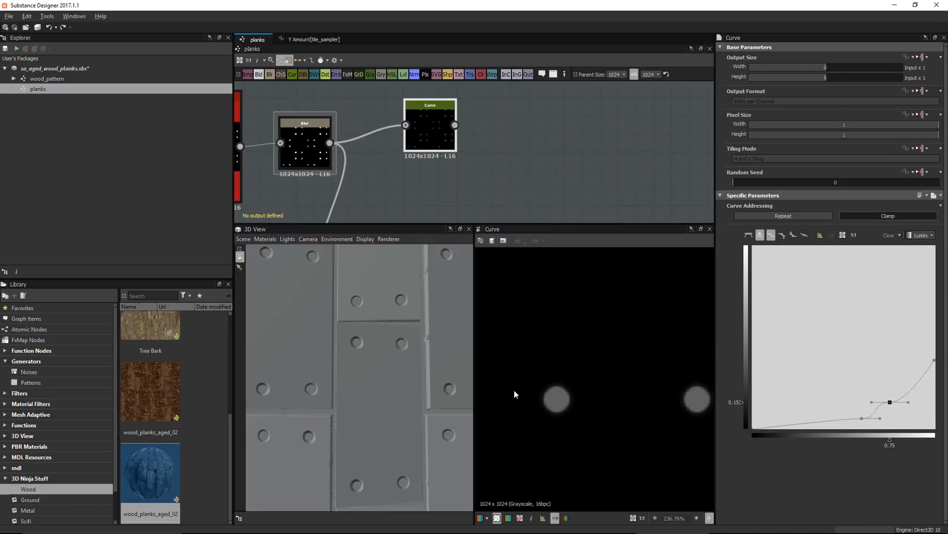
{"action": "scroll", "coordinate": [517, 391], "scroll_direction": "up", "scroll_amount": 3}
{"action": "mouse_move", "coordinate": [891, 402]}
{"action": "left_mouse_down"}
{"action": "mouse_move", "coordinate": [849, 394]}
{"action": "mouse_move", "coordinate": [853, 386]}
{"action": "mouse_move", "coordinate": [884, 400]}
{"action": "left_mouse_up"}
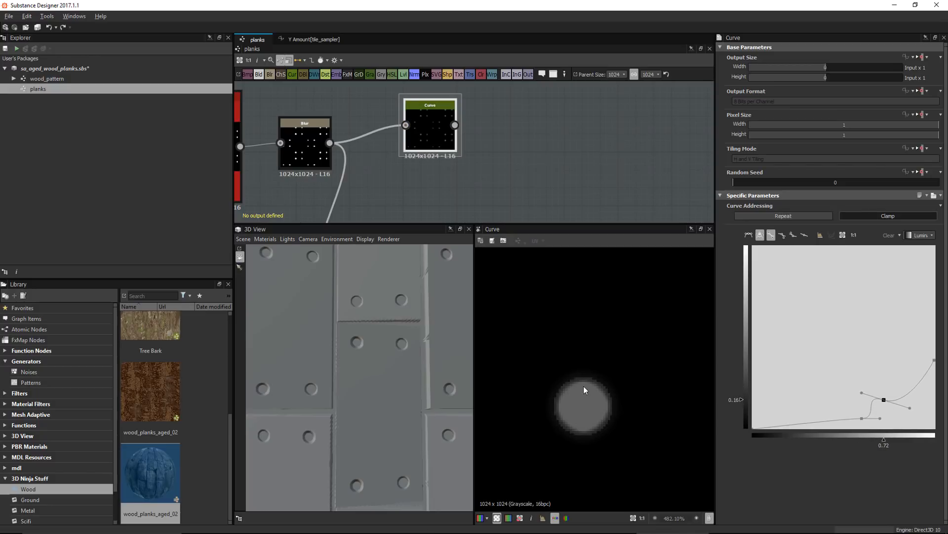
{"action": "scroll", "coordinate": [608, 391], "scroll_direction": "up", "scroll_amount": 2}
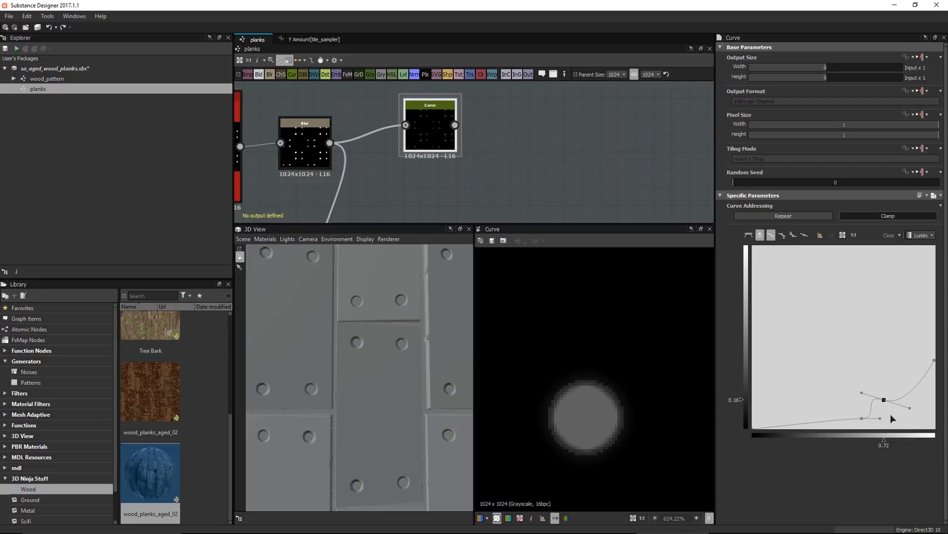
{"action": "mouse_move", "coordinate": [862, 419]}
{"action": "left_mouse_down"}
{"action": "mouse_move", "coordinate": [863, 430]}
{"action": "mouse_move", "coordinate": [862, 420]}
{"action": "mouse_move", "coordinate": [850, 427]}
{"action": "left_mouse_up"}
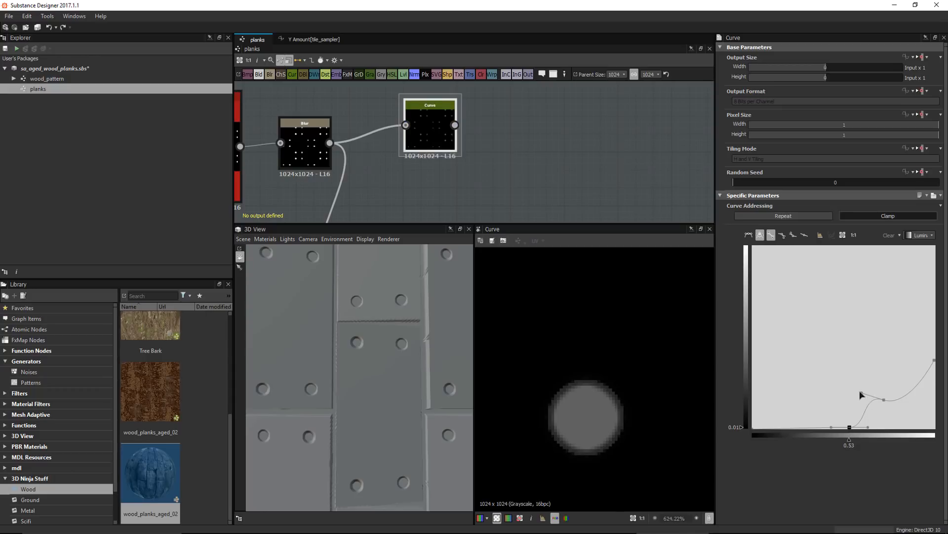
{"action": "left_click_drag", "start_coordinate": [862, 392], "coordinate": [857, 403]}
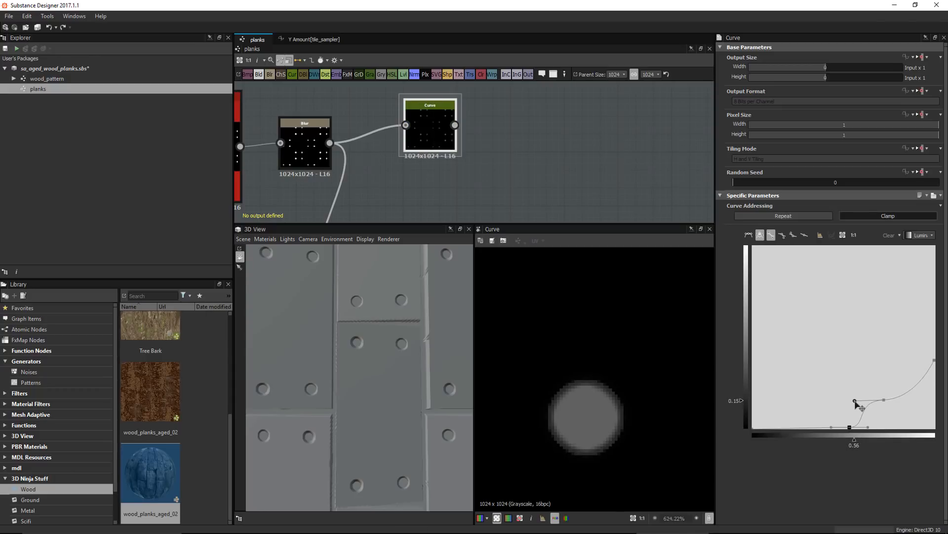
{"action": "left_click", "coordinate": [886, 398]}
{"action": "scroll", "coordinate": [484, 158], "scroll_direction": "down", "scroll_amount": 1}
{"action": "scroll", "coordinate": [546, 356], "scroll_direction": "down", "scroll_amount": 3}
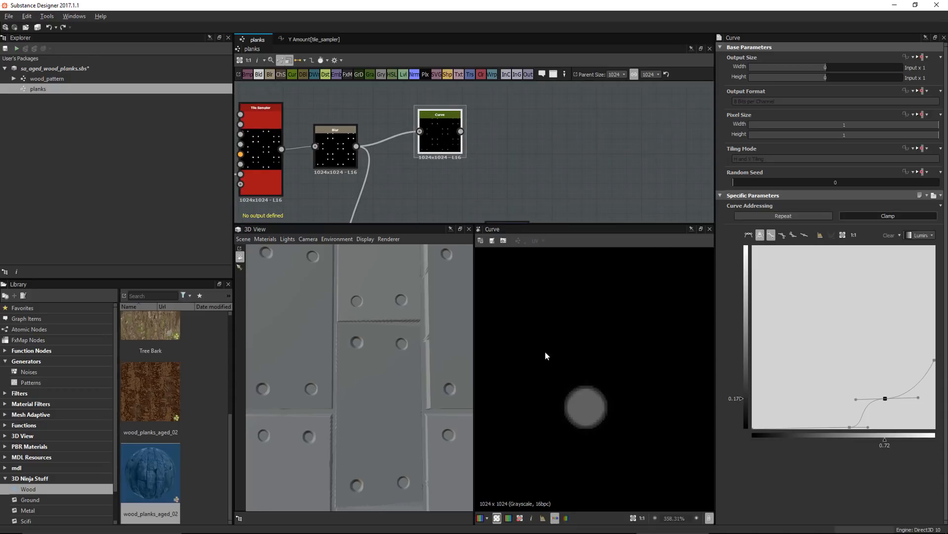
{"action": "scroll", "coordinate": [584, 394], "scroll_direction": "down", "scroll_amount": 4}
Make room near the Normal node, add a Blend node after the Curve node and connect the Curve output to its foreground
{"action": "middle_click_drag", "start_coordinate": [535, 193], "coordinate": [568, 131]}
{"action": "scroll", "coordinate": [559, 143], "scroll_direction": "down", "scroll_amount": 2}
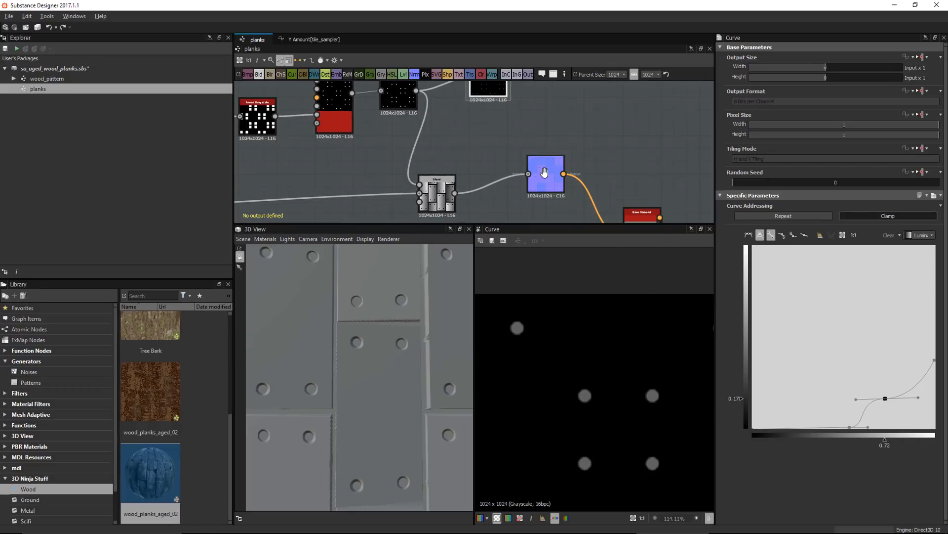
{"action": "middle_click_drag", "start_coordinate": [544, 172], "coordinate": [543, 183]}
{"action": "left_click_drag", "start_coordinate": [543, 183], "coordinate": [577, 184]}
{"action": "middle_click_drag", "start_coordinate": [536, 121], "coordinate": [557, 142]}
{"action": "left_click", "coordinate": [557, 141]}
{"action": "key", "text": "space"}
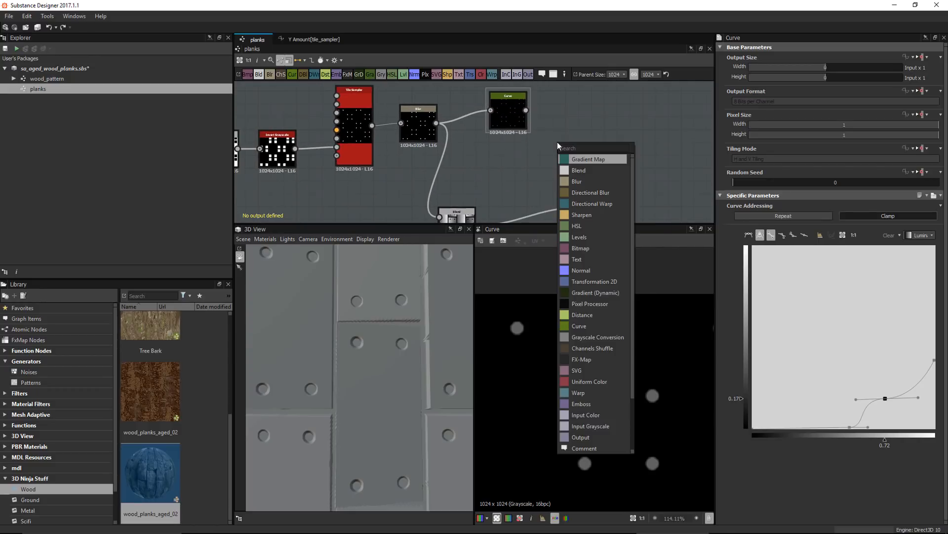
{"action": "type", "text": "blend"}
{"action": "key", "text": "Return"}
{"action": "scroll", "coordinate": [547, 113], "scroll_direction": "up", "scroll_amount": 2}
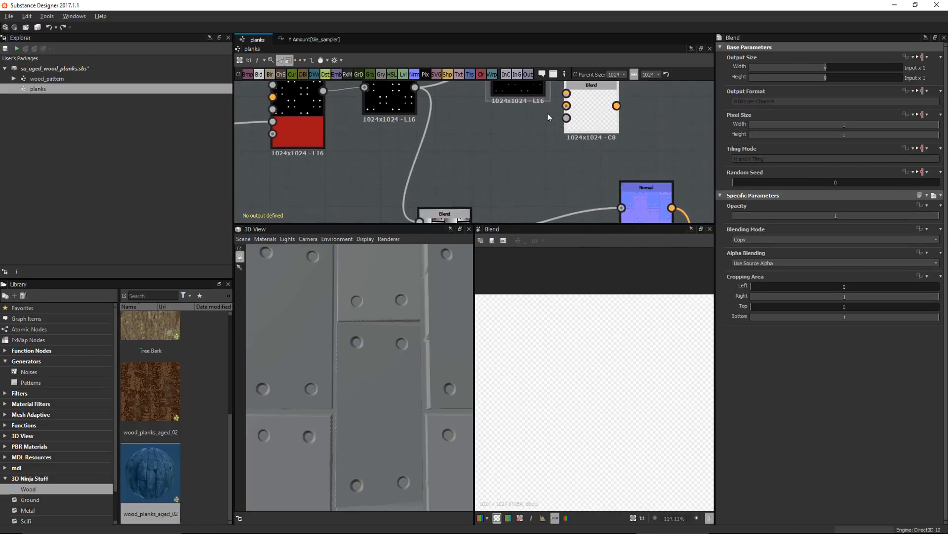
{"action": "left_click_drag", "start_coordinate": [517, 84], "coordinate": [482, 117]}
{"action": "middle_click_drag", "start_coordinate": [505, 141], "coordinate": [506, 168]}
{"action": "scroll", "coordinate": [515, 138], "scroll_direction": "up", "scroll_amount": 2}
{"action": "left_click_drag", "start_coordinate": [502, 131], "coordinate": [575, 118]}
{"action": "left_click_drag", "start_coordinate": [490, 141], "coordinate": [513, 120]}
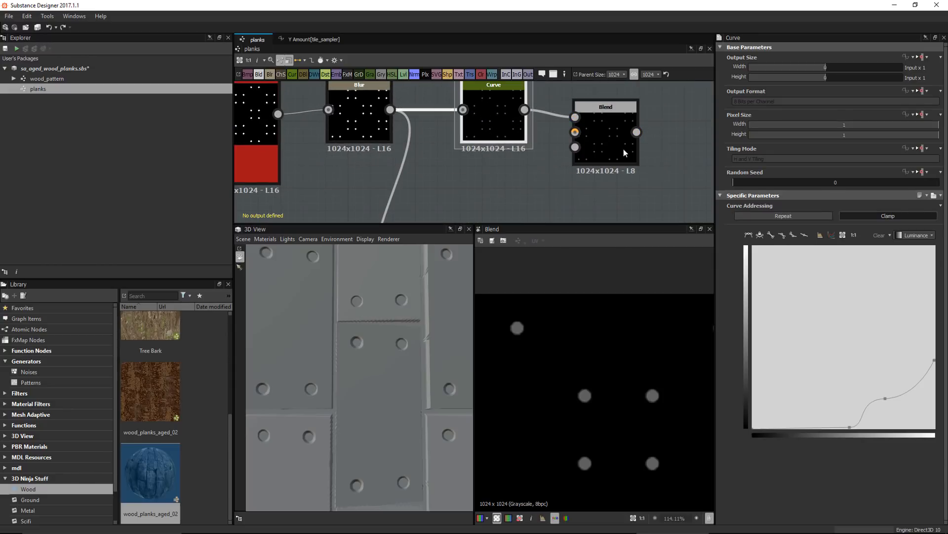
Connect the Subtract Blend's planks output to the new Blend node's background and preview the new Blend
{"action": "scroll", "coordinate": [594, 406], "scroll_direction": "up", "scroll_amount": 2}
{"action": "middle_click_drag", "start_coordinate": [510, 214], "coordinate": [507, 166]}
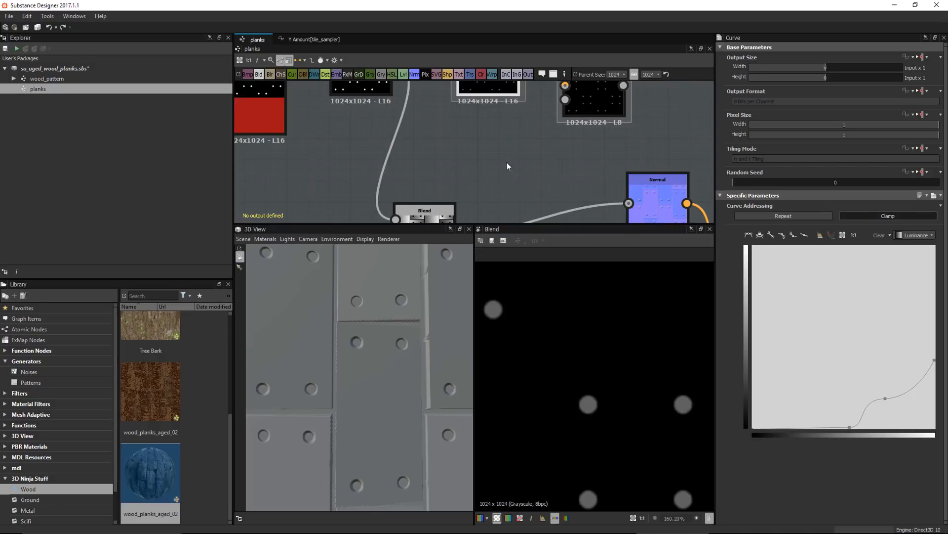
{"action": "scroll", "coordinate": [507, 166], "scroll_direction": "down", "scroll_amount": 2}
{"action": "double_click", "coordinate": [445, 202]}
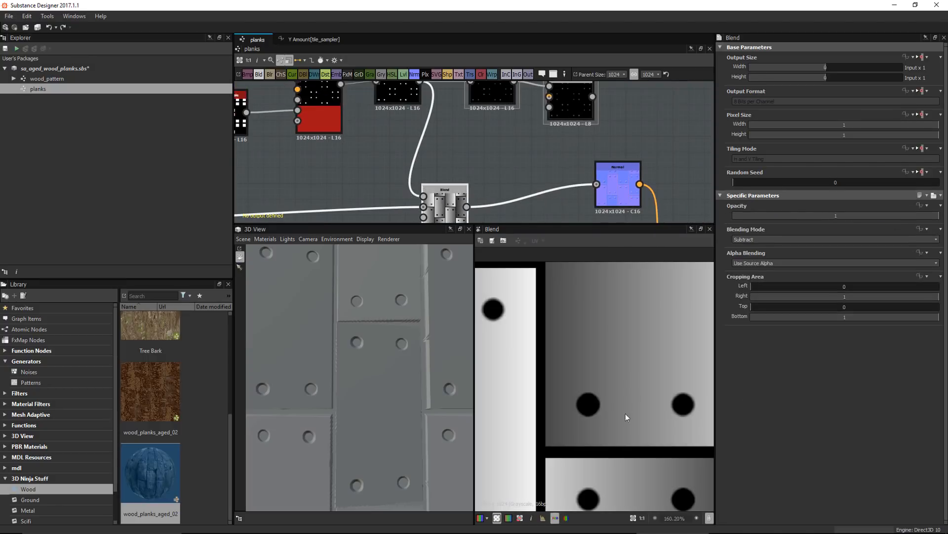
{"action": "left_click_drag", "start_coordinate": [467, 207], "coordinate": [549, 97]}
{"action": "double_click", "coordinate": [572, 98]}
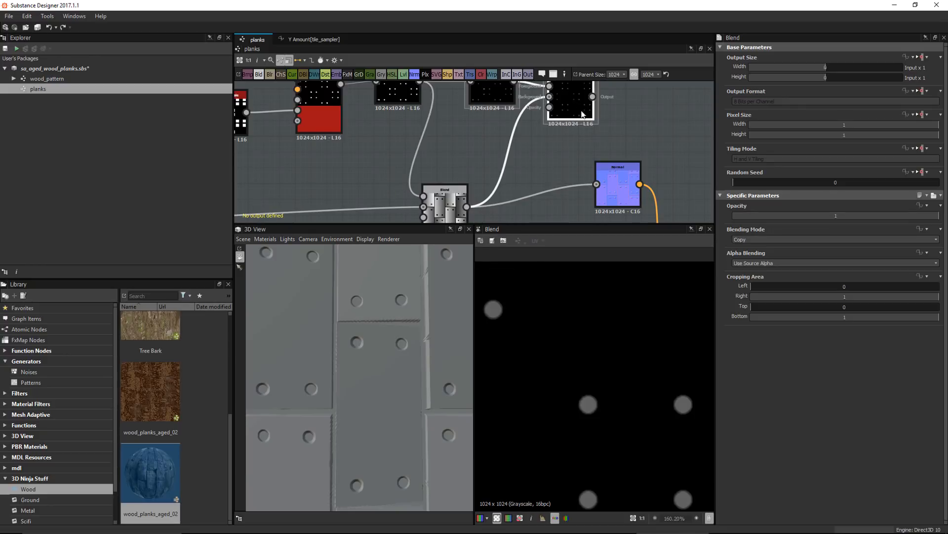
Set the new Blend node's blending mode to Max (Lighten) and inspect a nail up close
{"action": "middle_click_drag", "start_coordinate": [583, 110], "coordinate": [546, 144]}
{"action": "scroll", "coordinate": [546, 144], "scroll_direction": "up", "scroll_amount": 3}
{"action": "left_click", "coordinate": [748, 240]}
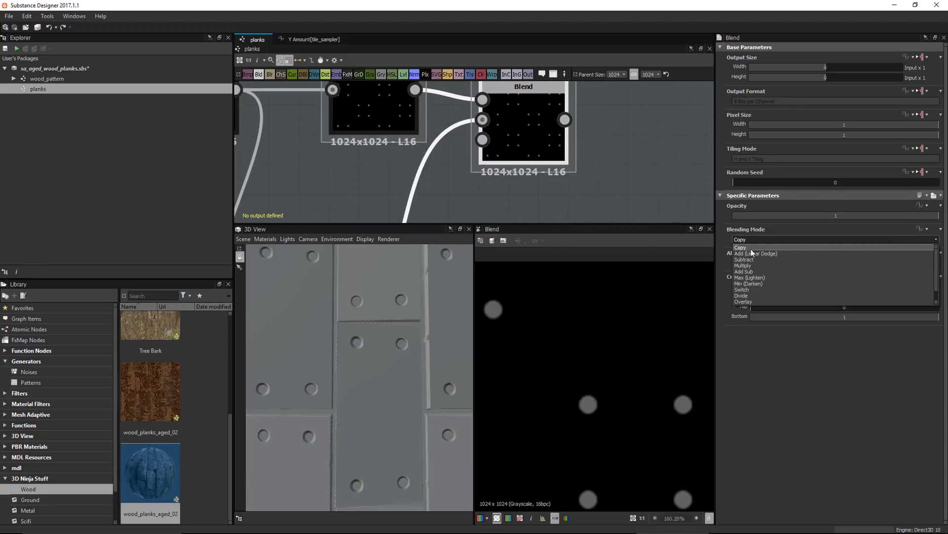
{"action": "left_click", "coordinate": [747, 275]}
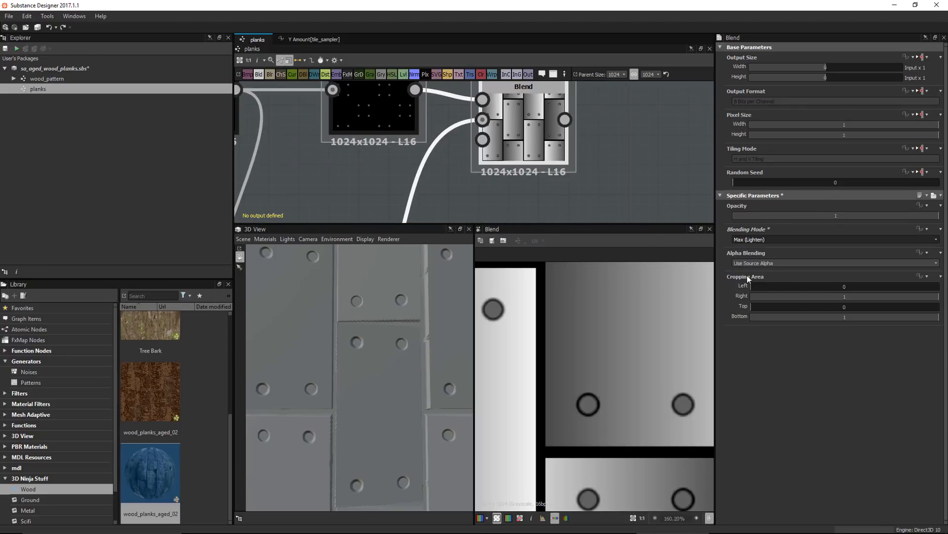
{"action": "scroll", "coordinate": [580, 414], "scroll_direction": "up", "scroll_amount": 5}
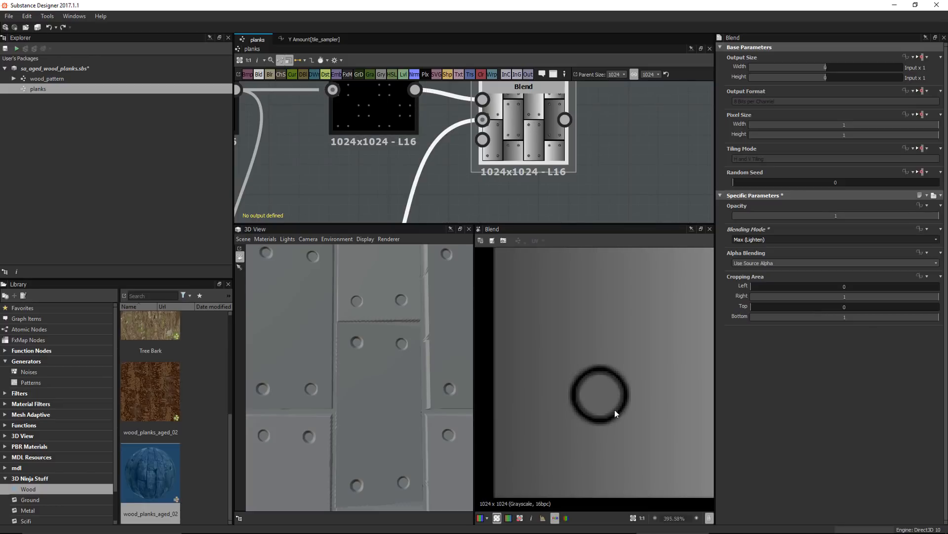
{"action": "scroll", "coordinate": [615, 410], "scroll_direction": "down", "scroll_amount": 9}
Shift the Normal and Base Material nodes aside and connect the Max (Lighten) Blend's output to the Normal node's input
{"action": "scroll", "coordinate": [540, 147], "scroll_direction": "down", "scroll_amount": 3}
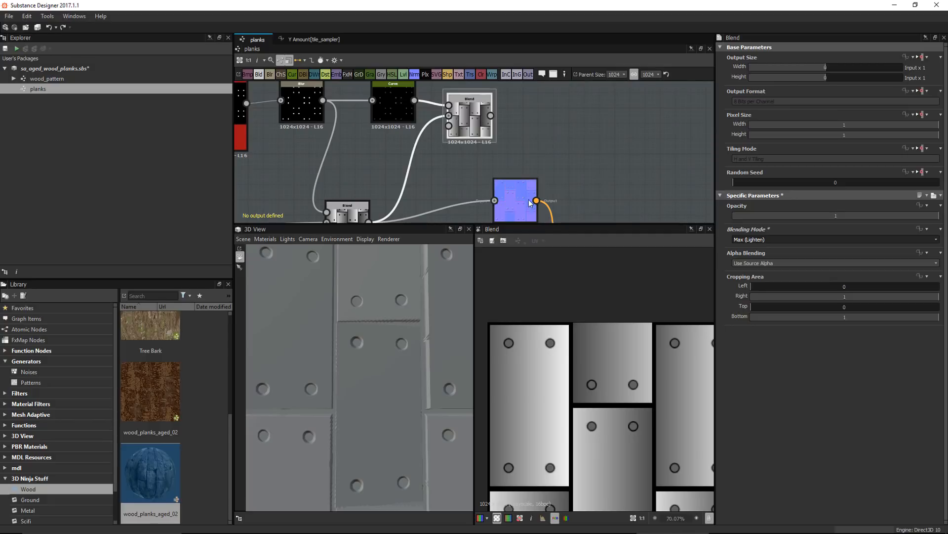
{"action": "left_click_drag", "start_coordinate": [529, 200], "coordinate": [559, 207]}
{"action": "middle_click_drag", "start_coordinate": [572, 186], "coordinate": [554, 112]}
{"action": "scroll", "coordinate": [553, 112], "scroll_direction": "down", "scroll_amount": 2}
{"action": "left_click_drag", "start_coordinate": [580, 174], "coordinate": [662, 166]}
{"action": "middle_click_drag", "start_coordinate": [512, 83], "coordinate": [528, 130]}
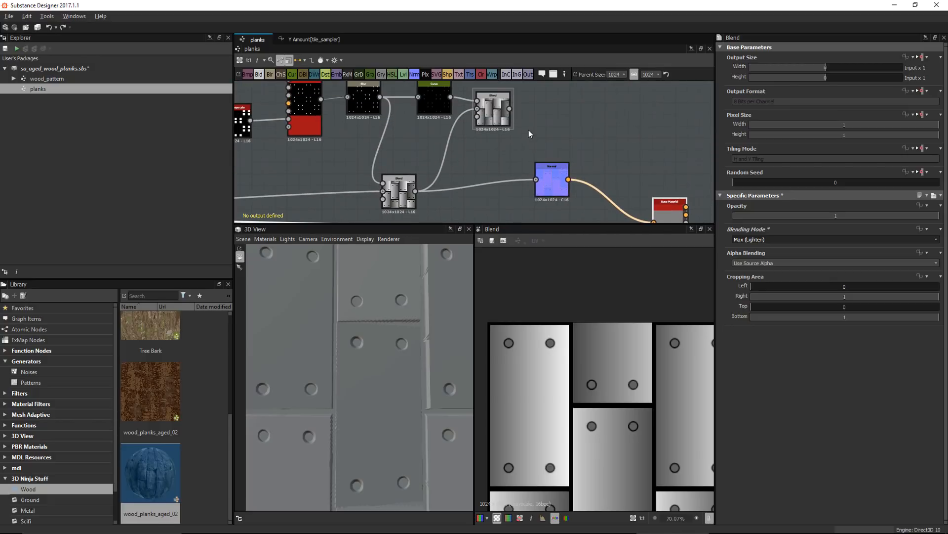
{"action": "left_click_drag", "start_coordinate": [509, 109], "coordinate": [544, 186]}
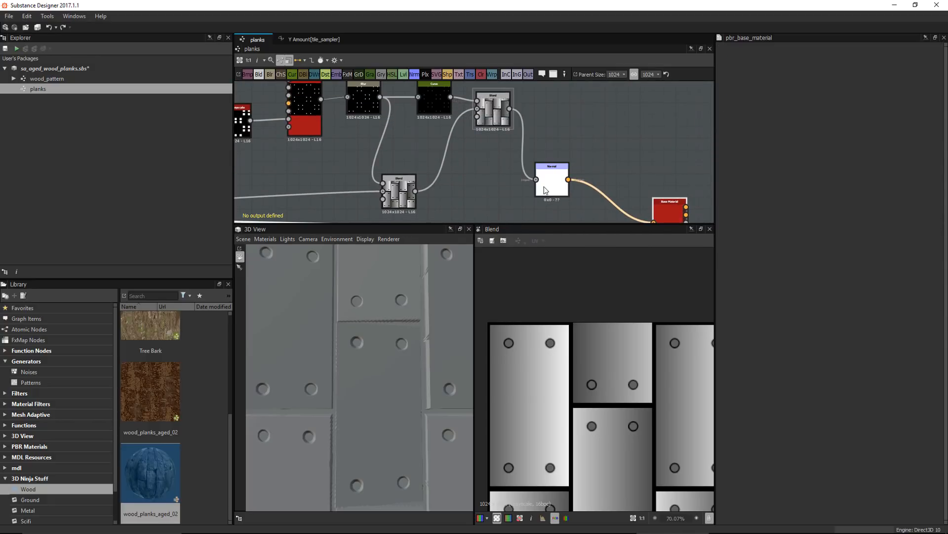
Inspect the nails on the planks in the 3D view and preview the Curve node's output
{"action": "scroll", "coordinate": [370, 366], "scroll_direction": "up", "scroll_amount": 1}
{"action": "scroll", "coordinate": [369, 365], "scroll_direction": "up", "scroll_amount": 1}
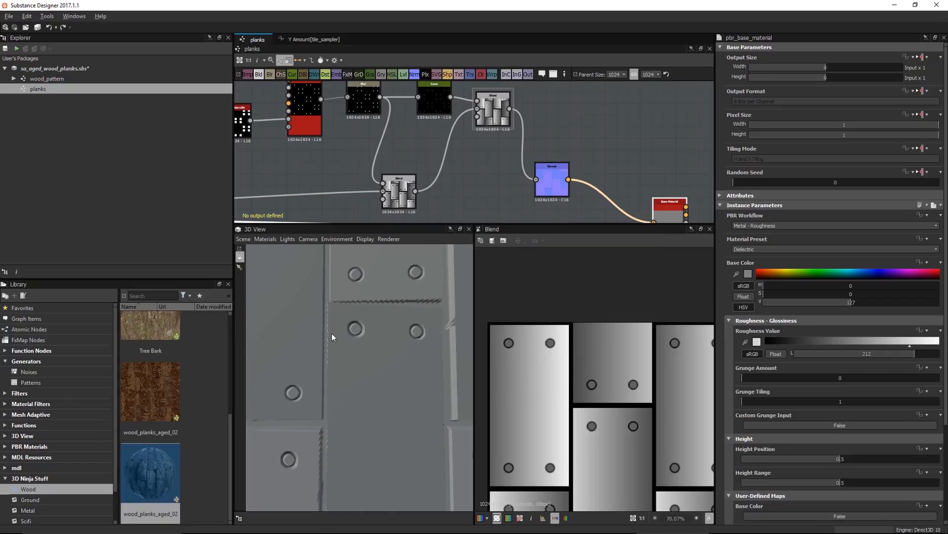
{"action": "scroll", "coordinate": [427, 402], "scroll_direction": "down", "scroll_amount": 3}
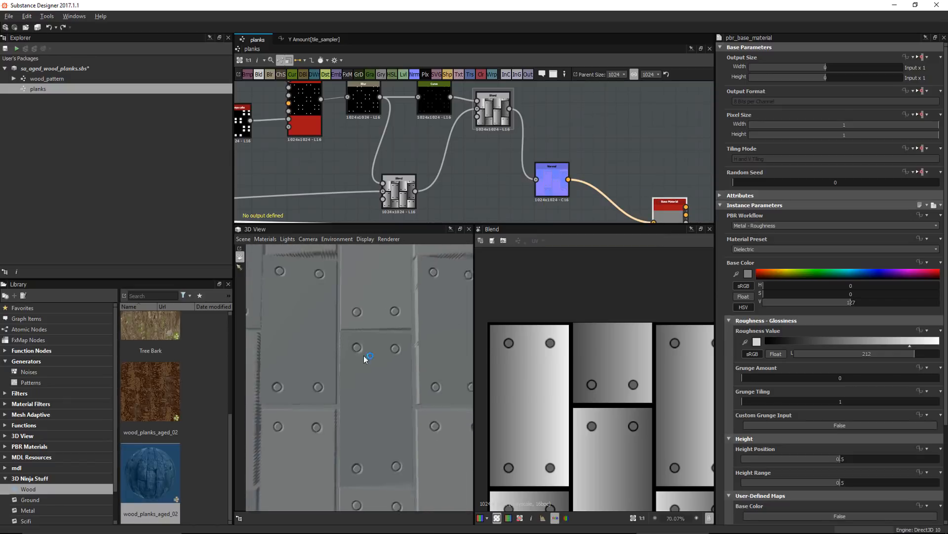
{"action": "scroll", "coordinate": [452, 153], "scroll_direction": "up", "scroll_amount": 4}
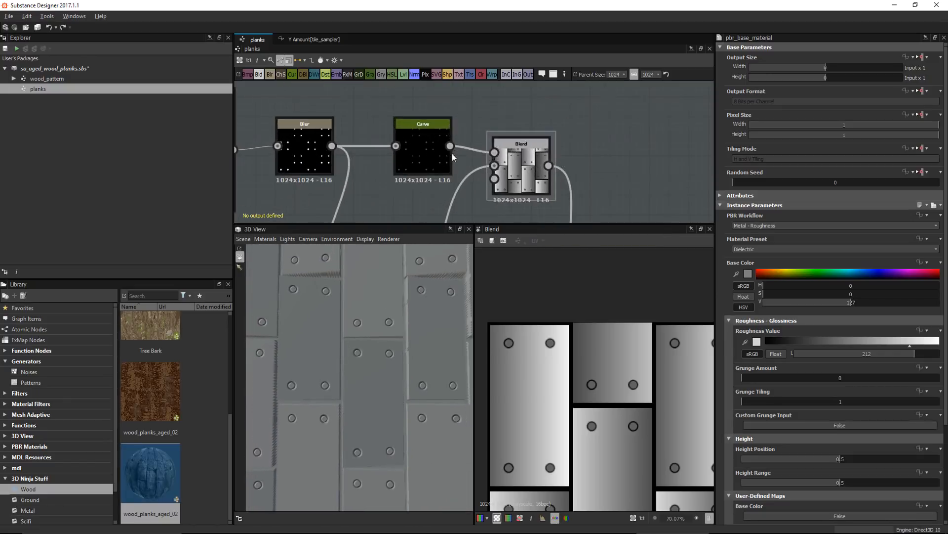
{"action": "left_click", "coordinate": [425, 149]}
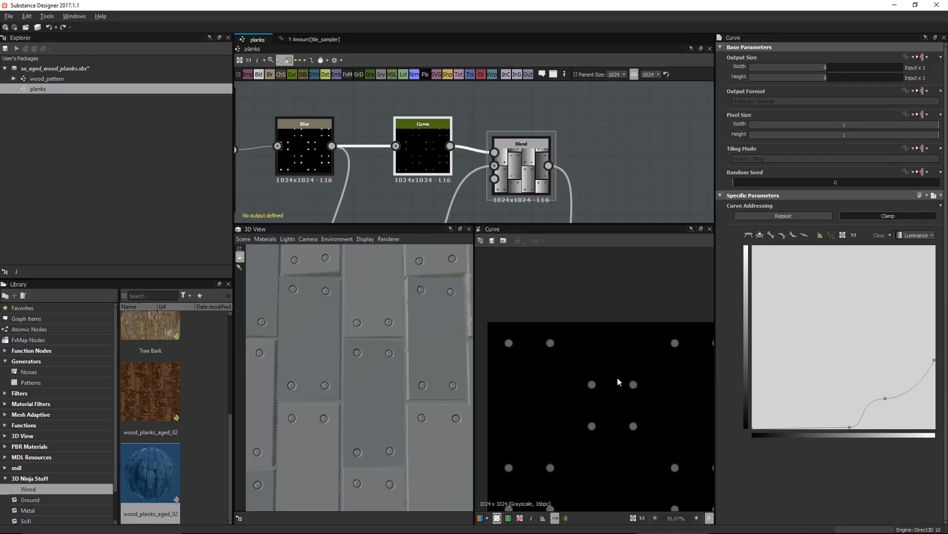
{"action": "middle_click_drag", "start_coordinate": [569, 164], "coordinate": [566, 116]}
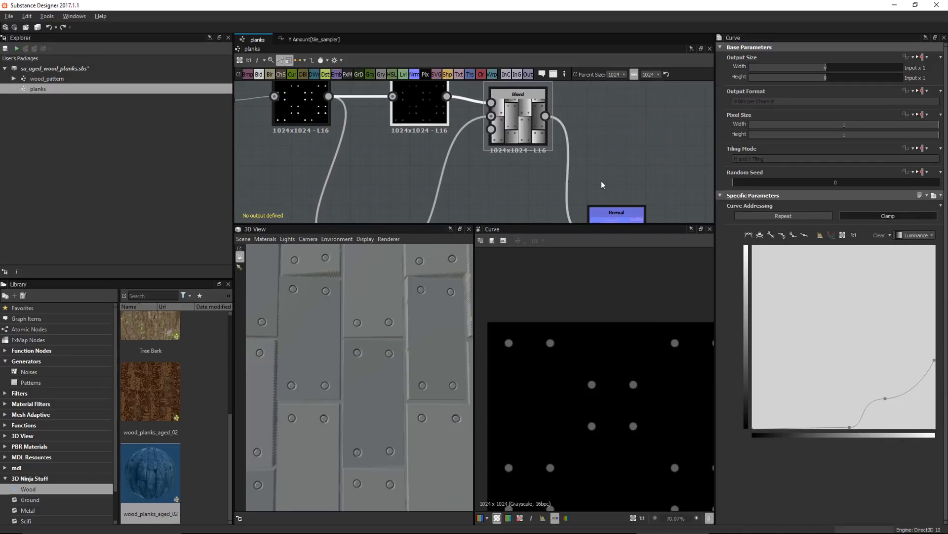
Inspect the nailed planks from several angles in the 3D view and preview the whole Max (Lighten) Blend output
{"action": "left_click_drag", "start_coordinate": [415, 367], "coordinate": [453, 372]}
{"action": "scroll", "coordinate": [626, 177], "scroll_direction": "down", "scroll_amount": 5}
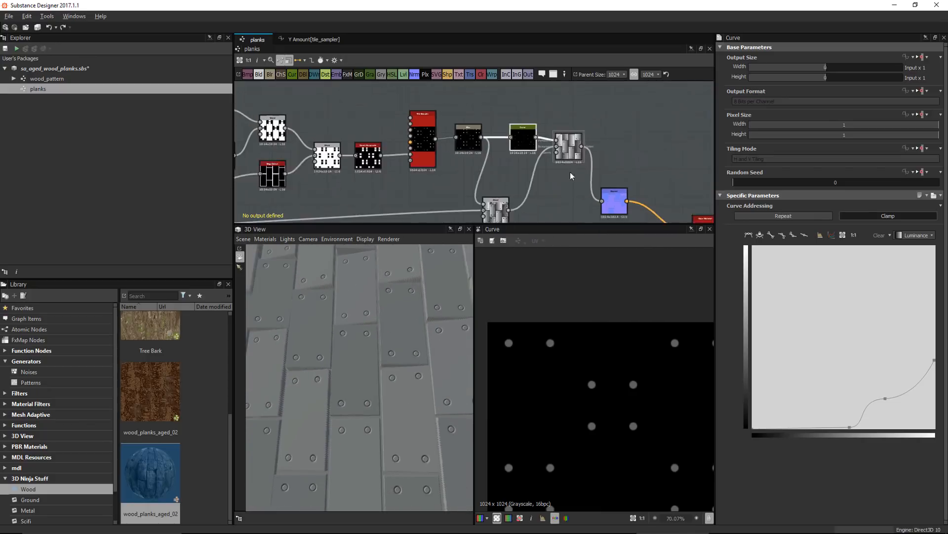
{"action": "middle_click_drag", "start_coordinate": [571, 172], "coordinate": [548, 158]}
{"action": "scroll", "coordinate": [548, 161], "scroll_direction": "down", "scroll_amount": 2}
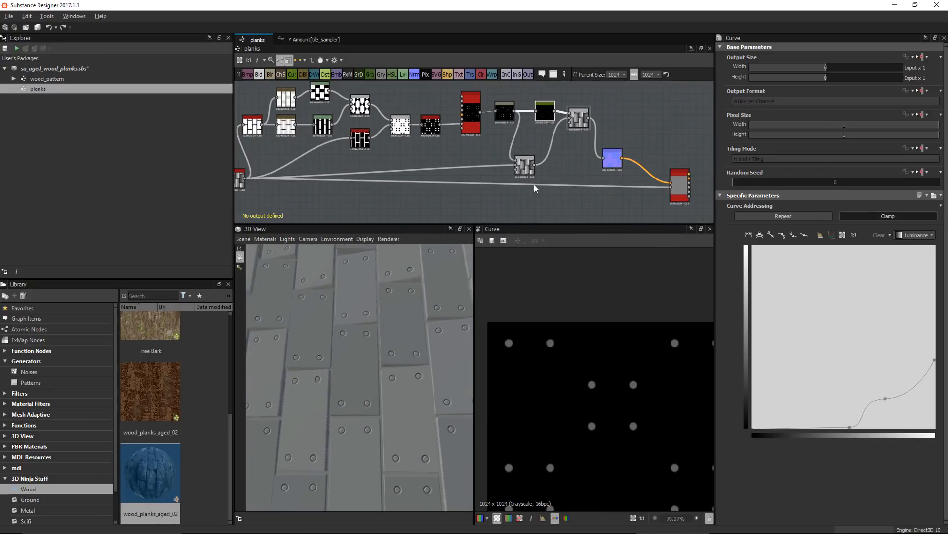
{"action": "left_click_drag", "start_coordinate": [321, 319], "coordinate": [412, 369]}
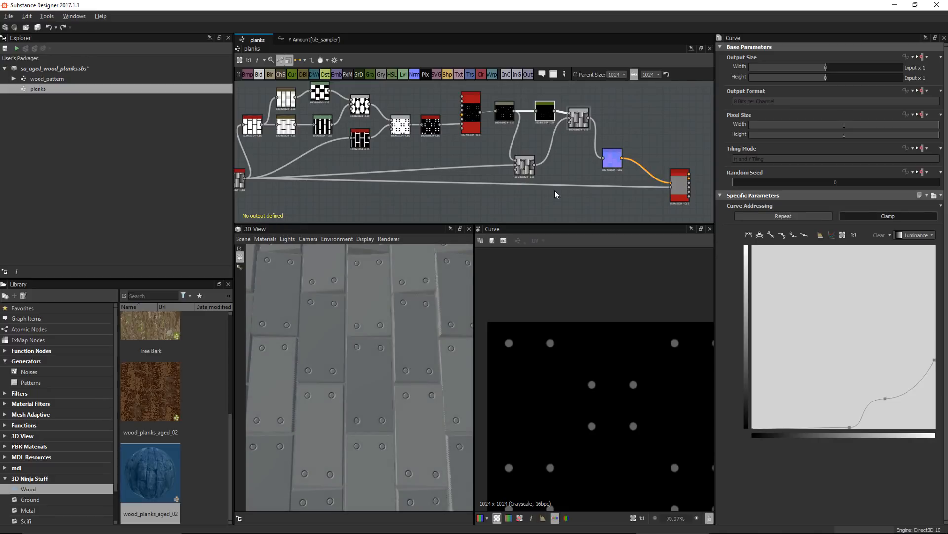
{"action": "middle_click_drag", "start_coordinate": [525, 155], "coordinate": [502, 152]}
{"action": "double_click", "coordinate": [549, 122]}
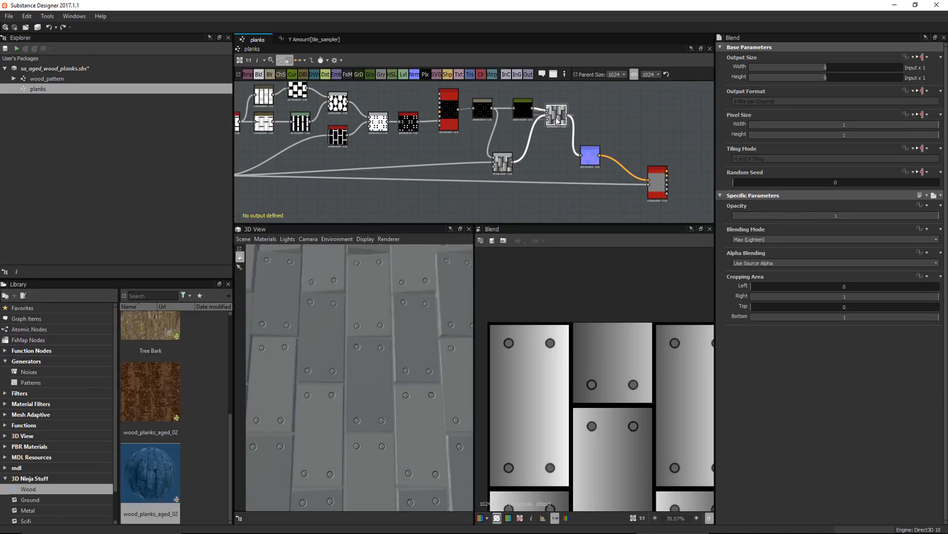
{"action": "scroll", "coordinate": [622, 390], "scroll_direction": "down", "scroll_amount": 2}
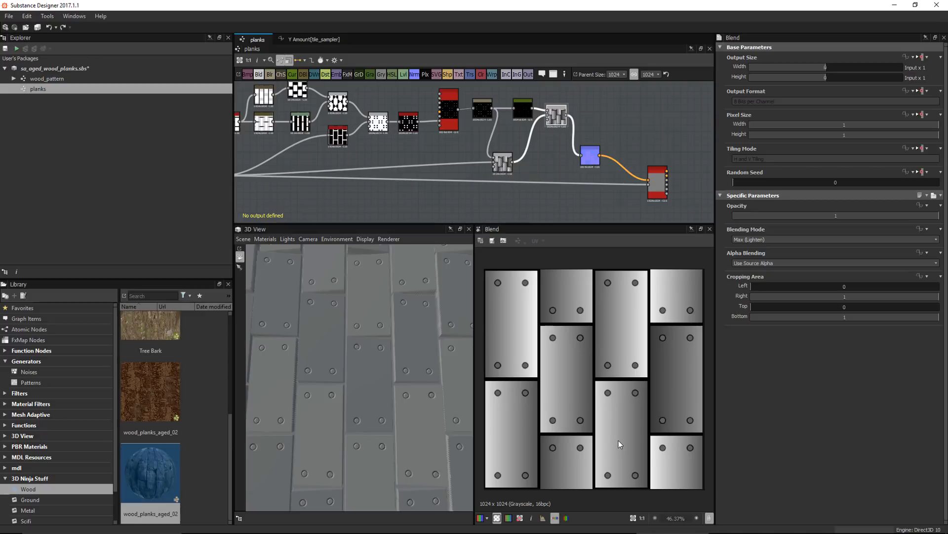
Test the planks graph's Plank Amount X parameter with a default of 3, then restore the default to 2
{"action": "left_click", "coordinate": [659, 123]}
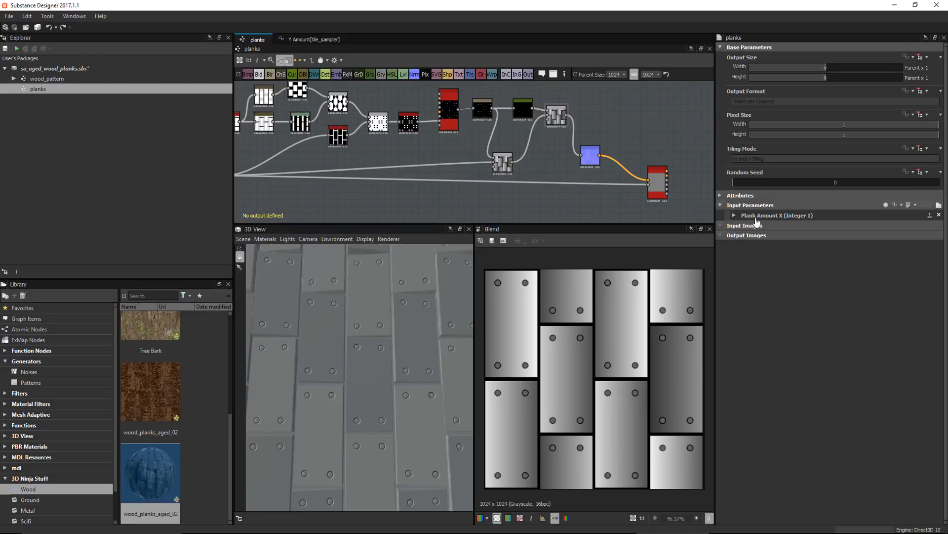
{"action": "left_click", "coordinate": [734, 215]}
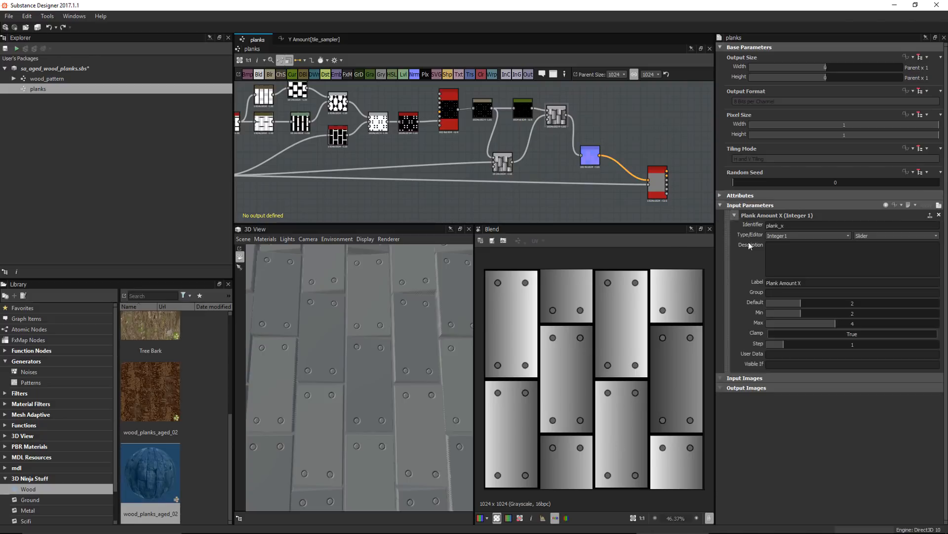
{"action": "left_click", "coordinate": [812, 304]}
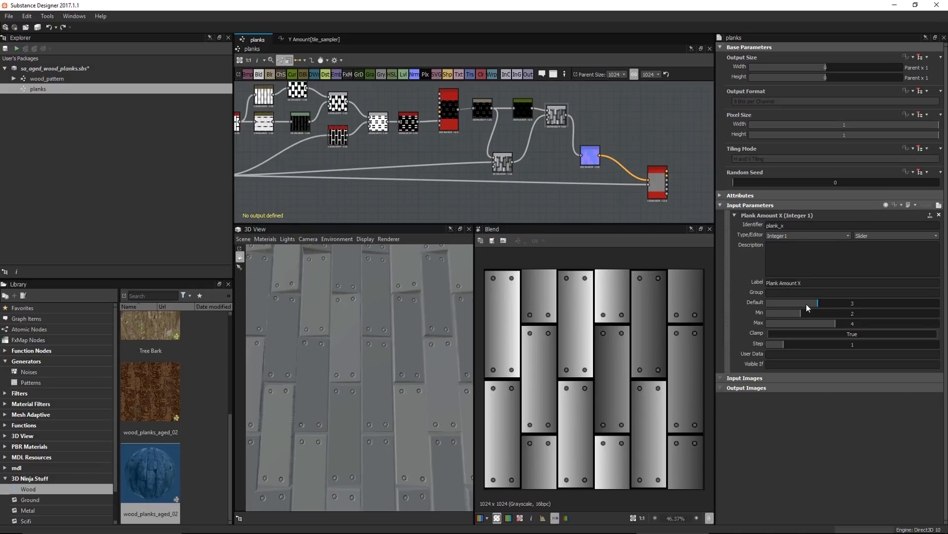
{"action": "left_click", "coordinate": [802, 303]}
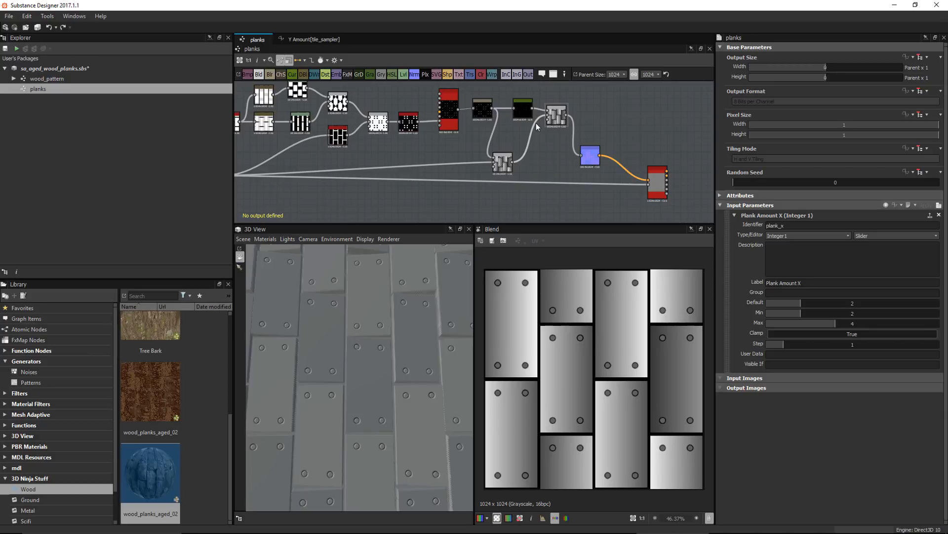
Add an Output node to the planks graph in the free space beyond the final Blend
{"action": "middle_click_drag", "start_coordinate": [674, 147], "coordinate": [571, 153]}
{"action": "scroll", "coordinate": [577, 155], "scroll_direction": "up", "scroll_amount": 3}
{"action": "key", "text": "space"}
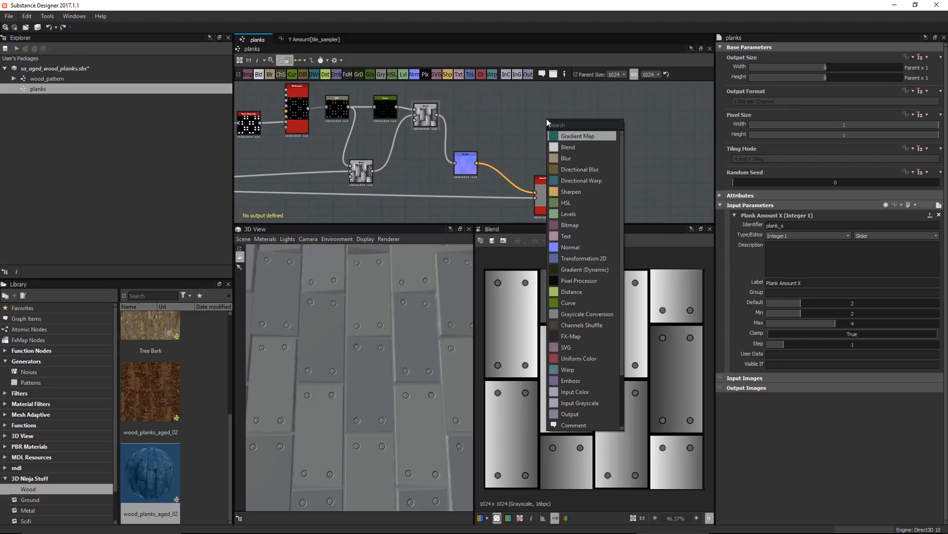
{"action": "type", "text": "ou"}
{"action": "key", "text": "Return"}
Preview the Curve node and connect its output to the new Output node
{"action": "middle_click_drag", "start_coordinate": [427, 116], "coordinate": [433, 151]}
{"action": "scroll", "coordinate": [433, 151], "scroll_direction": "up", "scroll_amount": 3}
{"action": "left_click_drag", "start_coordinate": [416, 144], "coordinate": [402, 158]}
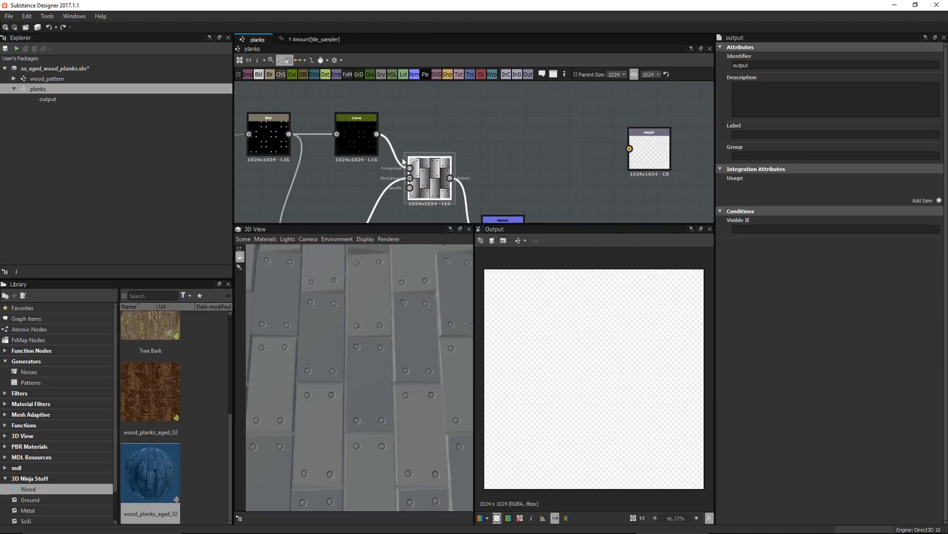
{"action": "double_click", "coordinate": [364, 132]}
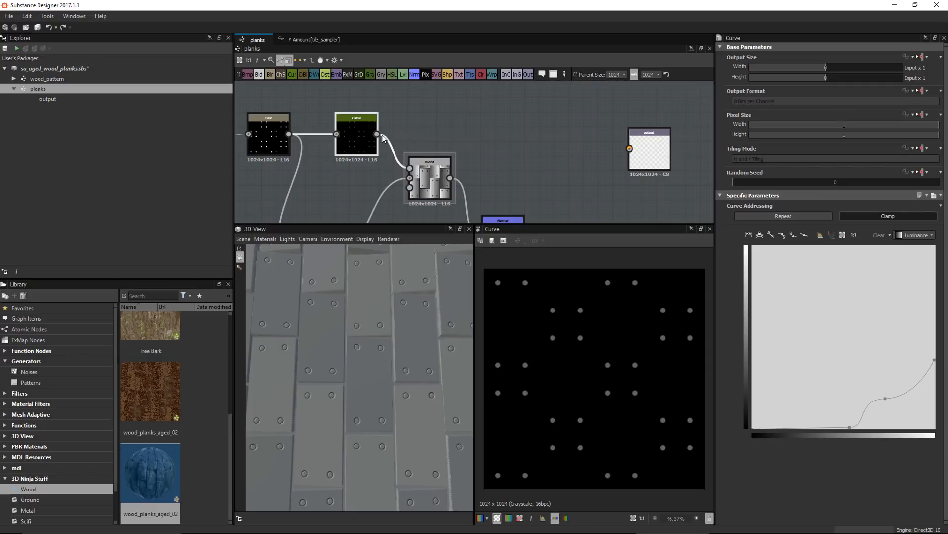
{"action": "left_click_drag", "start_coordinate": [378, 134], "coordinate": [665, 131]}
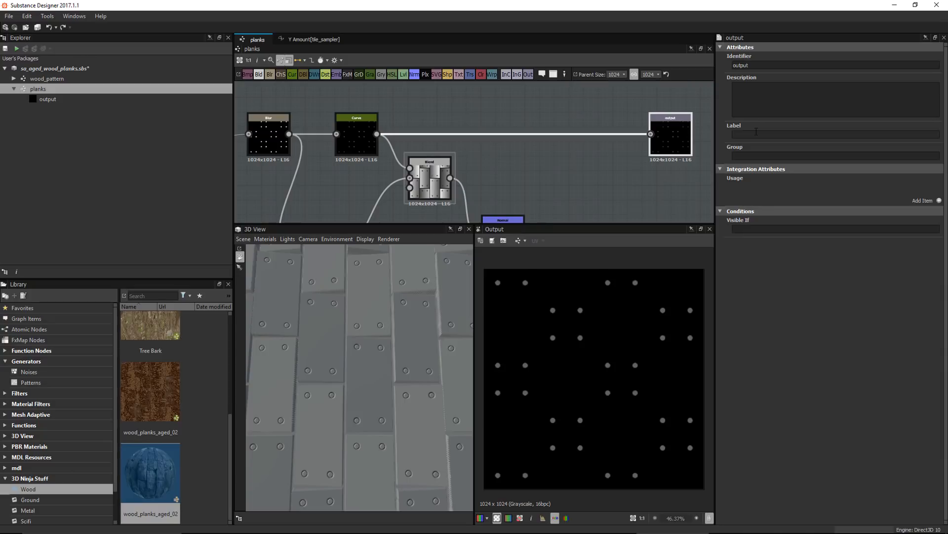
Set the Output node's label to Nails and its identifier to nails
{"action": "left_click", "coordinate": [756, 131]}
{"action": "type", "text": "Nails"}
{"action": "left_click_drag", "start_coordinate": [751, 65], "coordinate": [725, 62]}
{"action": "left_click", "coordinate": [589, 173]}
Delete the Normal and Base Material nodes from the planks graph
{"action": "middle_click_drag", "start_coordinate": [543, 191], "coordinate": [520, 144]}
{"action": "scroll", "coordinate": [585, 183], "scroll_direction": "down", "scroll_amount": 2}
{"action": "middle_click_drag", "start_coordinate": [591, 139], "coordinate": [580, 115]}
{"action": "scroll", "coordinate": [580, 115], "scroll_direction": "down", "scroll_amount": 2}
{"action": "left_click_drag", "start_coordinate": [527, 126], "coordinate": [607, 194]}
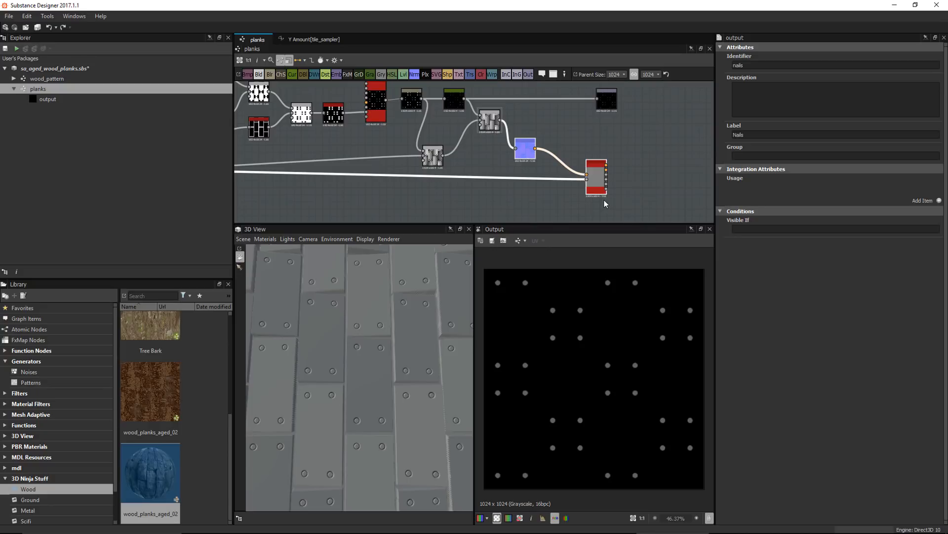
{"action": "key", "text": "Delete"}
Duplicate the Nails output node and connect the Blur node's output to the copy
{"action": "scroll", "coordinate": [541, 190], "scroll_direction": "up", "scroll_amount": 2}
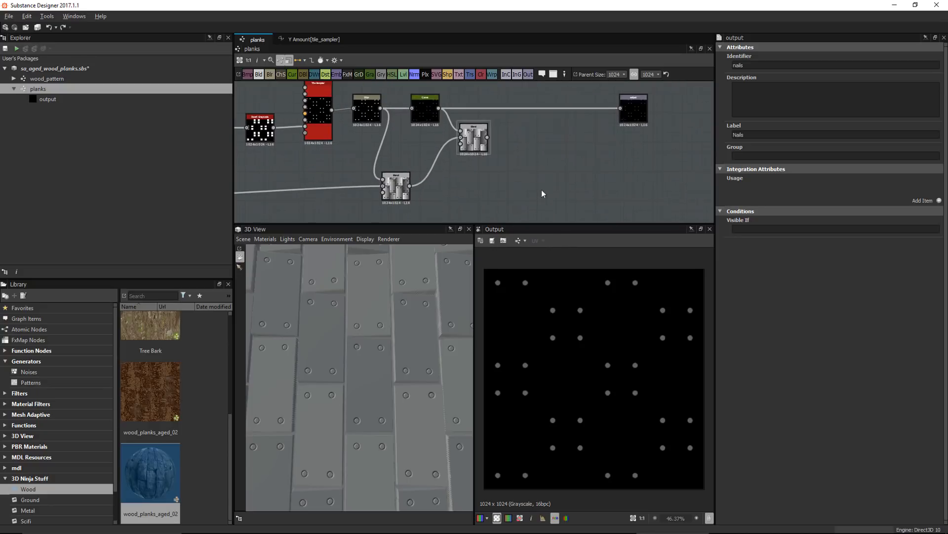
{"action": "left_click", "coordinate": [636, 107]}
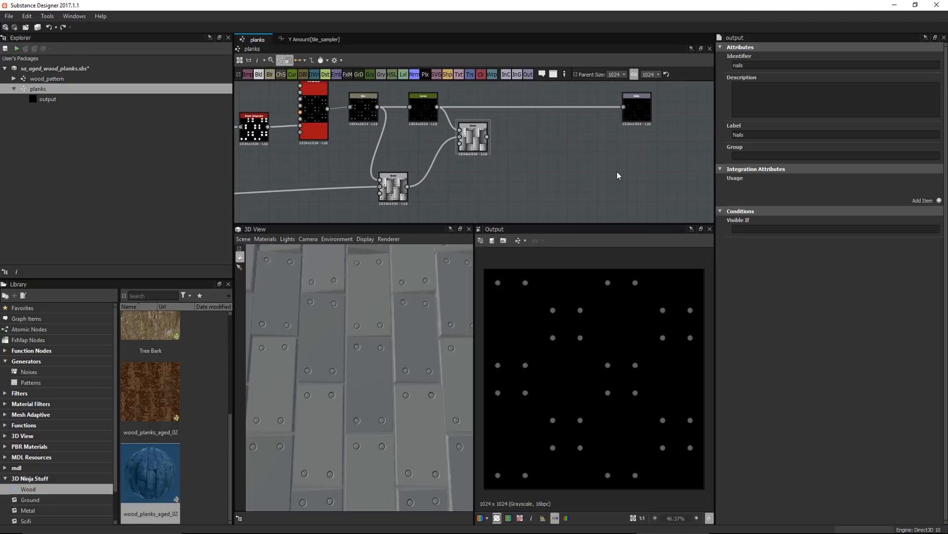
{"action": "key", "text": "ctrl+d"}
{"action": "left_click_drag", "start_coordinate": [474, 146], "coordinate": [640, 151]}
{"action": "middle_click_drag", "start_coordinate": [498, 168], "coordinate": [513, 152]}
{"action": "middle_click_drag", "start_coordinate": [449, 155], "coordinate": [422, 195]}
{"action": "left_click_drag", "start_coordinate": [488, 143], "coordinate": [632, 162]}
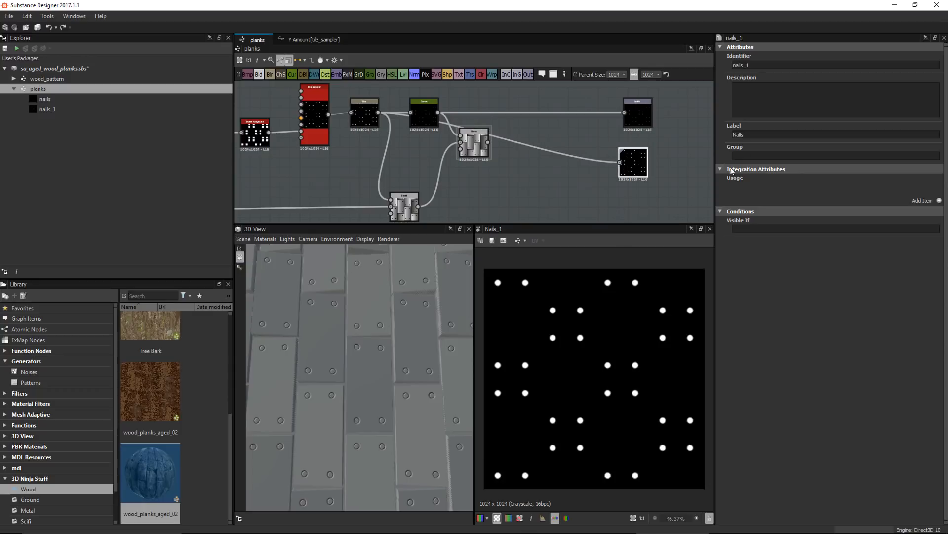
Set the duplicated output's label to Holes and its identifier to holes
{"action": "left_click", "coordinate": [747, 135]}
{"action": "left_click_drag", "start_coordinate": [747, 135], "coordinate": [705, 130]}
{"action": "type", "text": "Holes"}
{"action": "double_click", "coordinate": [741, 65]}
{"action": "type", "text": "hal"}
{"action": "key", "text": "BackSpace"}
{"action": "key", "text": "BackSpace"}
{"action": "type", "text": "oles"}
Duplicate the Holes output node and place the copy below it
{"action": "left_click", "coordinate": [630, 159]}
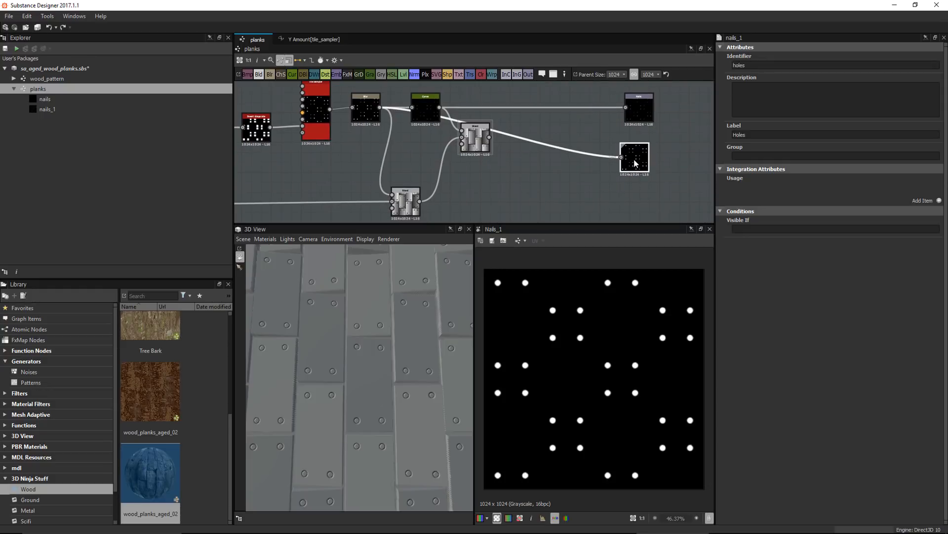
{"action": "key", "text": "ctrl+d"}
{"action": "left_click", "coordinate": [637, 204]}
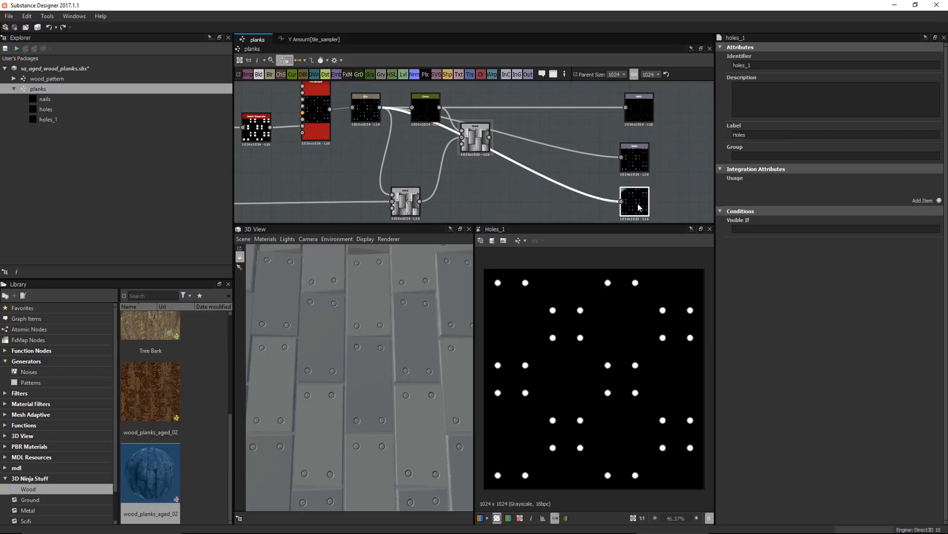
Connect the plain plank pattern that feeds the Subtract Blend's background to the newest output node, replacing its Blur connection
{"action": "middle_click_drag", "start_coordinate": [498, 198], "coordinate": [501, 154]}
{"action": "scroll", "coordinate": [499, 157], "scroll_direction": "down", "scroll_amount": 1}
{"action": "middle_click_drag", "start_coordinate": [443, 189], "coordinate": [577, 182]}
{"action": "middle_click_drag", "start_coordinate": [596, 186], "coordinate": [485, 190]}
{"action": "scroll", "coordinate": [538, 177], "scroll_direction": "up", "scroll_amount": 2}
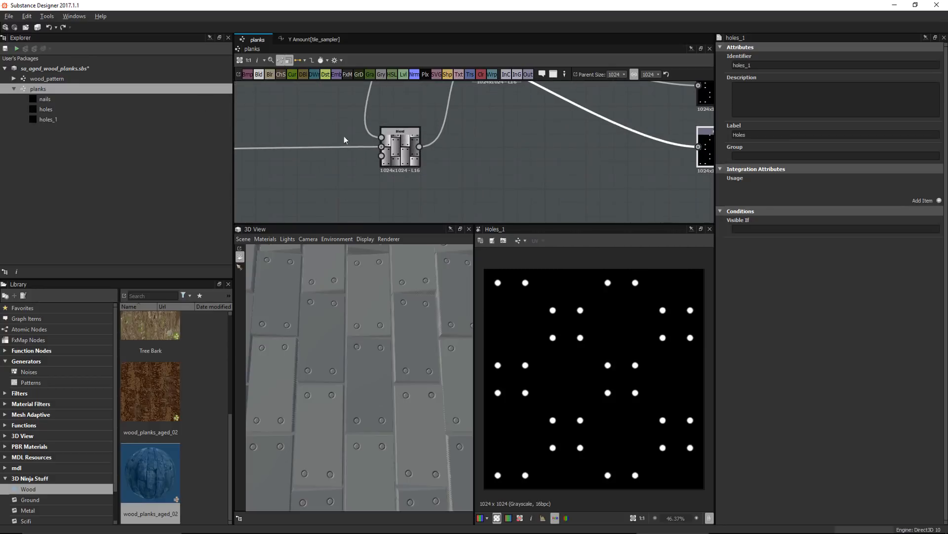
{"action": "middle_click_drag", "start_coordinate": [595, 134], "coordinate": [550, 151]}
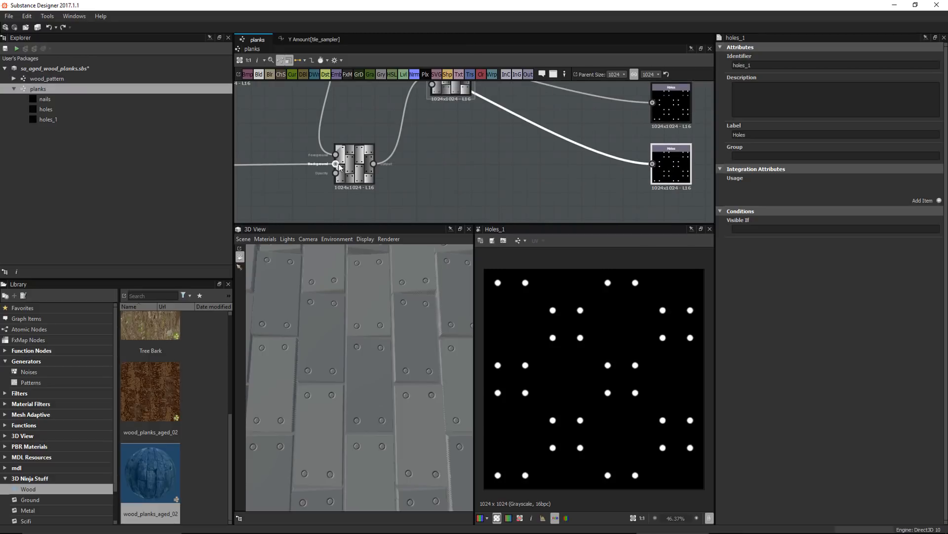
{"action": "left_click_drag", "start_coordinate": [336, 164], "coordinate": [263, 151]}
{"action": "left_click_drag", "start_coordinate": [271, 108], "coordinate": [651, 165]}
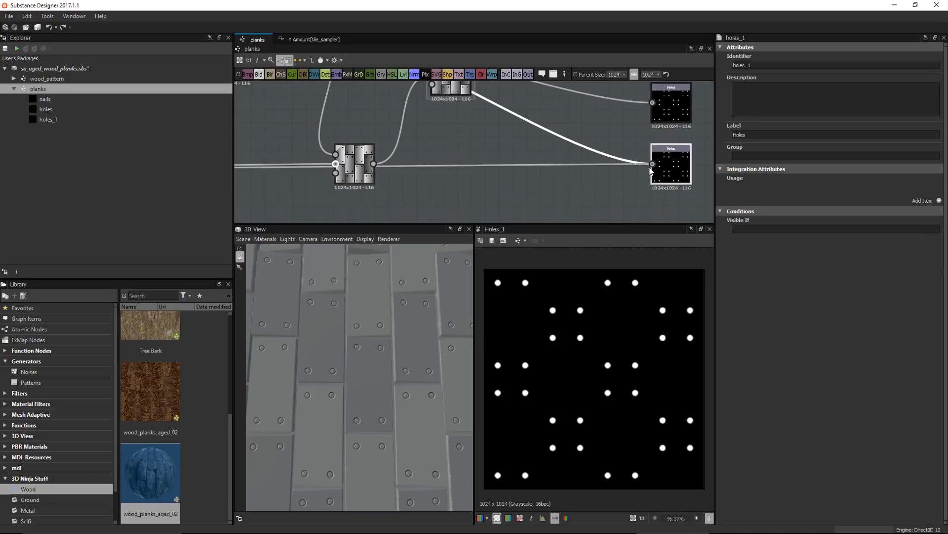
{"action": "left_click", "coordinate": [650, 167]}
{"action": "left_click", "coordinate": [594, 204]}
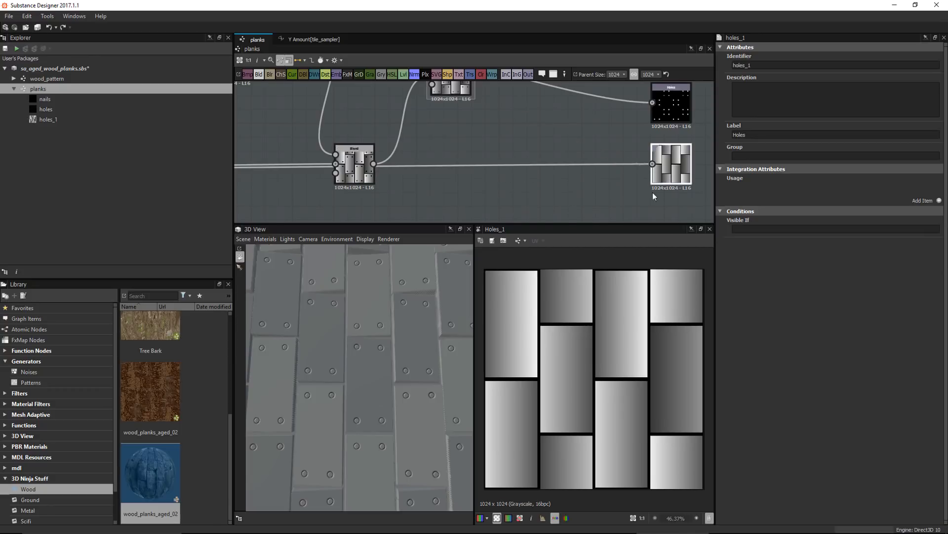
Set the plank pattern output's label to Planks and its identifier to planks
{"action": "middle_click_drag", "start_coordinate": [528, 189], "coordinate": [477, 178]}
{"action": "left_click", "coordinate": [314, 144]}
{"action": "middle_click_drag", "start_coordinate": [426, 141], "coordinate": [348, 138]}
{"action": "scroll", "coordinate": [485, 144], "scroll_direction": "up", "scroll_amount": 2}
{"action": "left_click", "coordinate": [572, 159]}
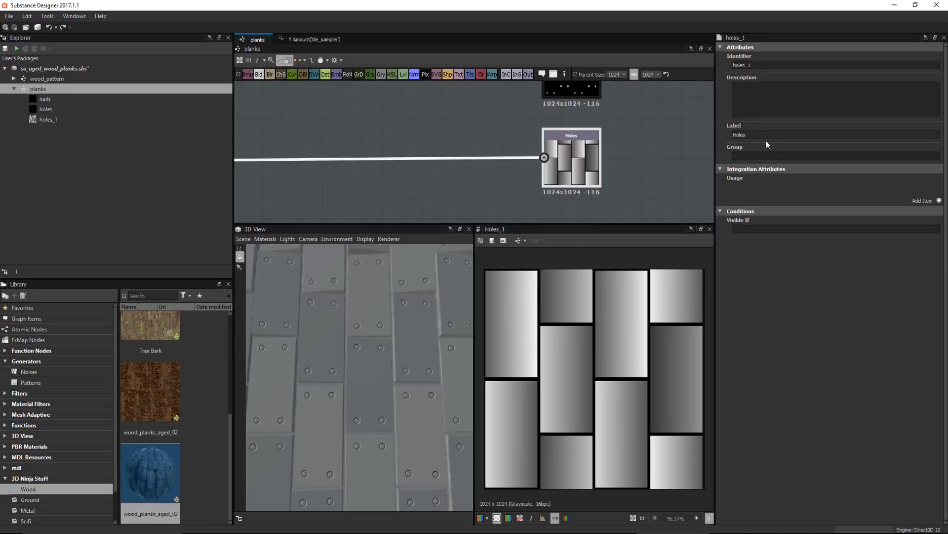
{"action": "left_click_drag", "start_coordinate": [765, 135], "coordinate": [701, 137]}
{"action": "type", "text": "Planks"}
{"action": "left_click_drag", "start_coordinate": [761, 66], "coordinate": [697, 61]}
{"action": "type", "text": "planks"}
{"action": "left_click", "coordinate": [624, 122]}
Arrange the Nails, Holes and Planks output nodes in a vertical column
{"action": "scroll", "coordinate": [559, 144], "scroll_direction": "down", "scroll_amount": 5}
{"action": "middle_click_drag", "start_coordinate": [559, 143], "coordinate": [557, 177]}
{"action": "left_click", "coordinate": [584, 154]}
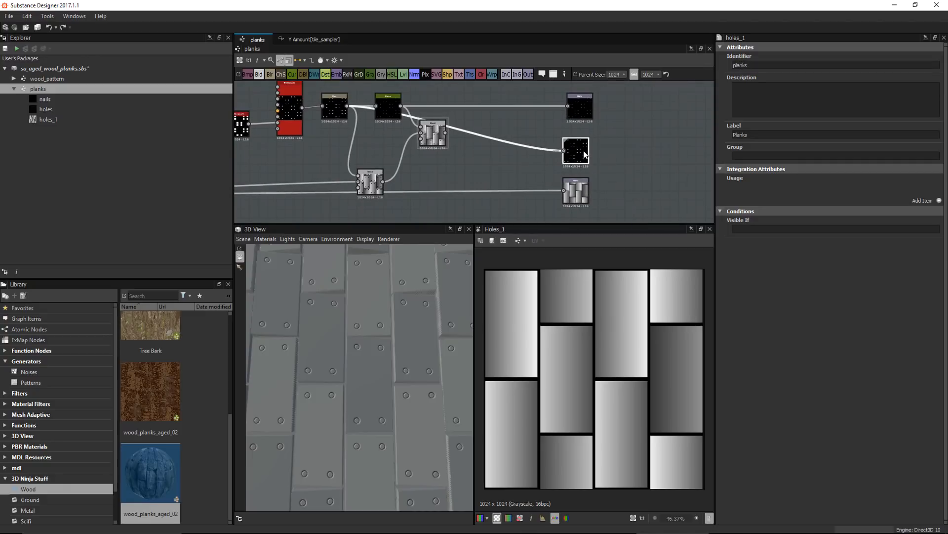
{"action": "left_click_drag", "start_coordinate": [579, 190], "coordinate": [578, 115]}
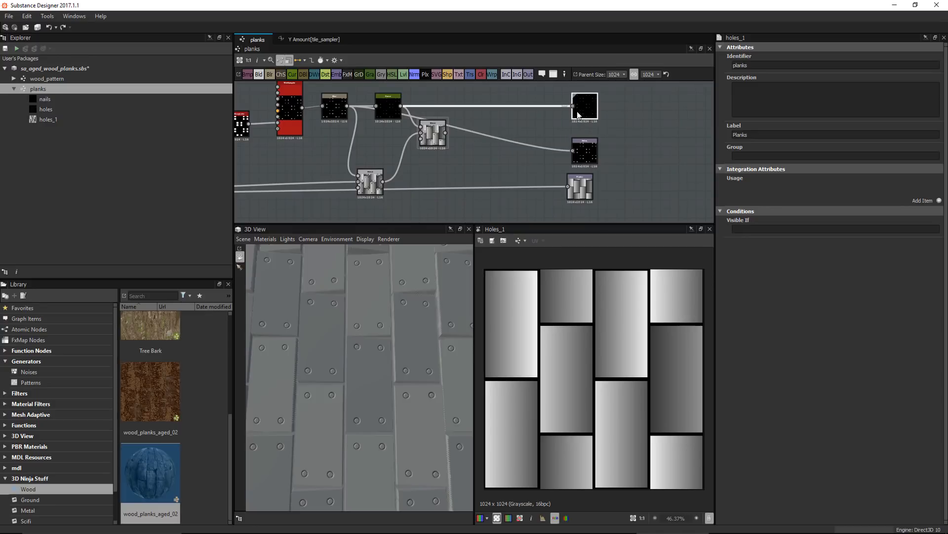